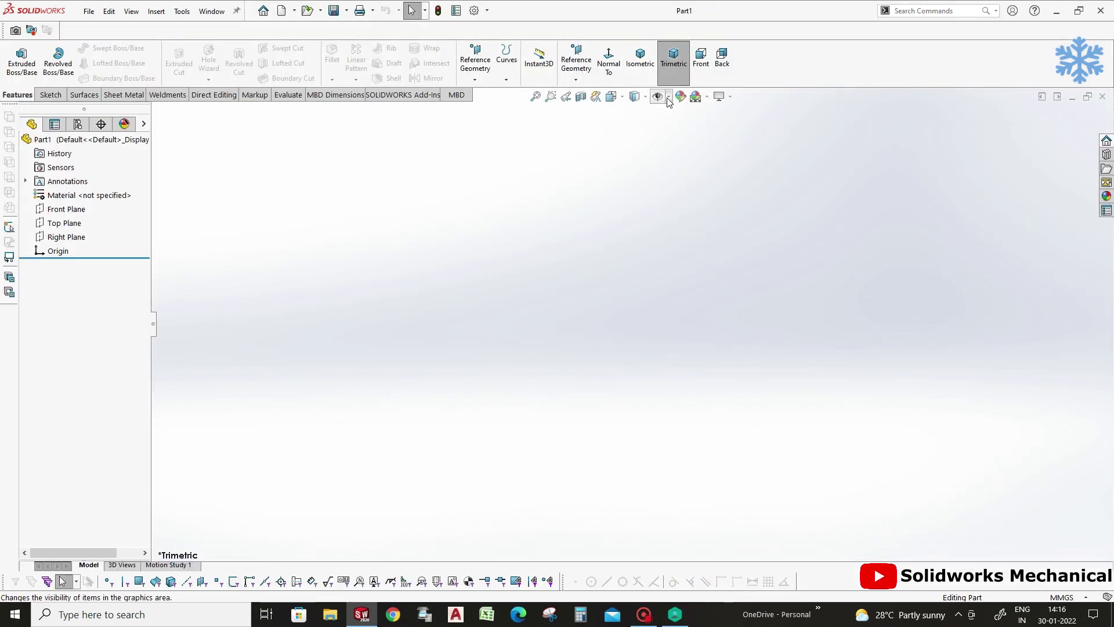
# Start a sketch on the Front Plane and draw the left flange's vertical, slanted and top edges.
pyautogui.click(531, 195)
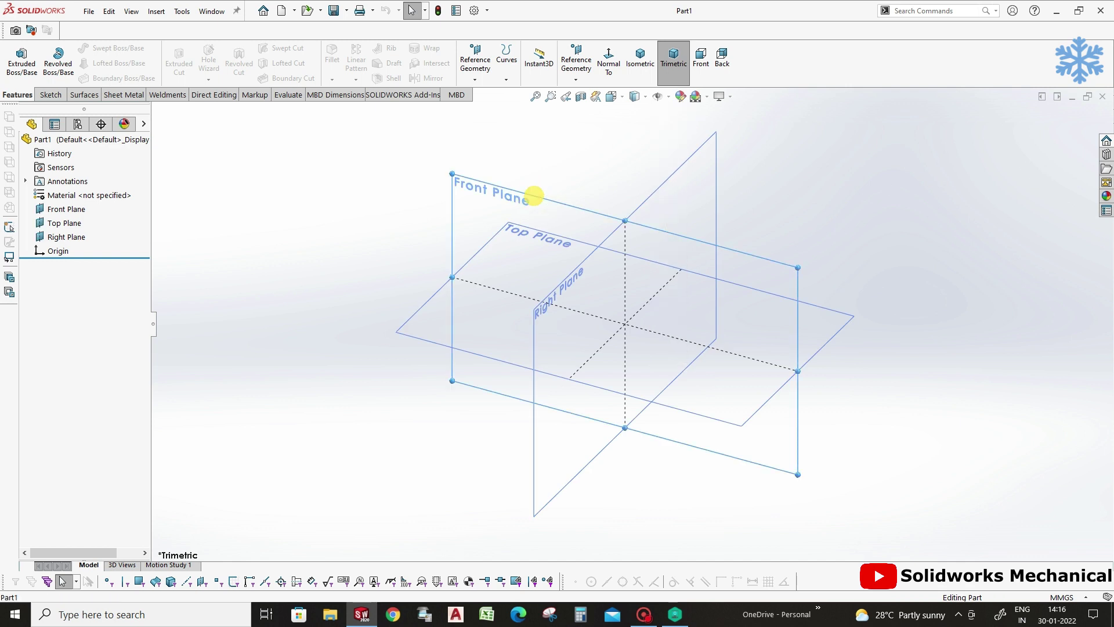
pyautogui.click(588, 162)
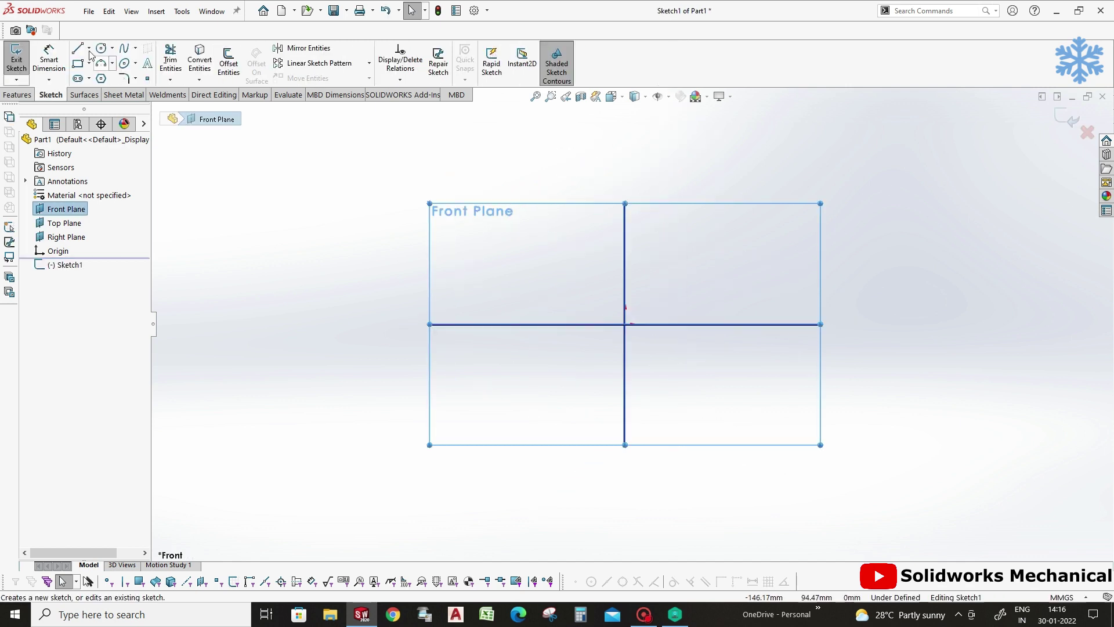
pyautogui.click(75, 48)
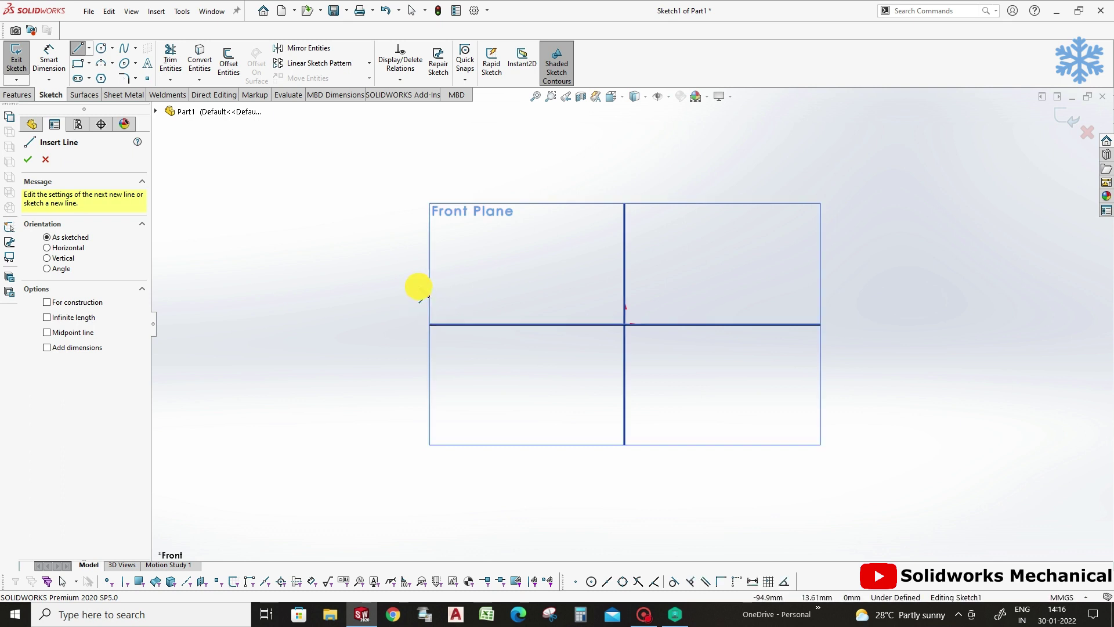
pyautogui.moveTo(417, 294); pyautogui.dragTo(418, 235)
pyautogui.click(418, 227)
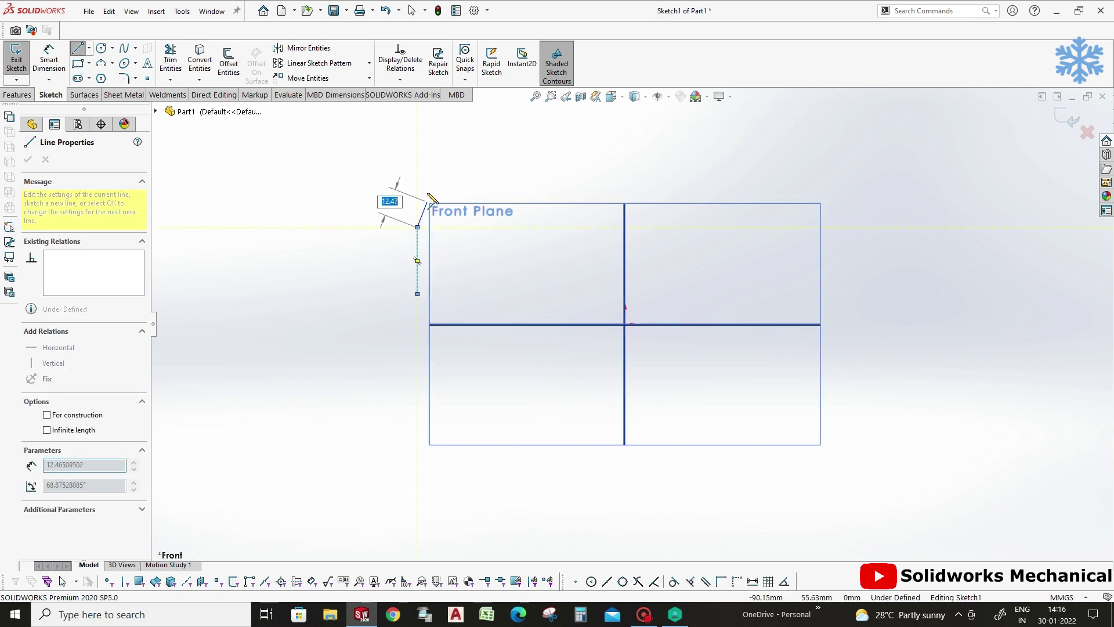
pyautogui.click(435, 165)
pyautogui.click(436, 144)
pyautogui.click(472, 143)
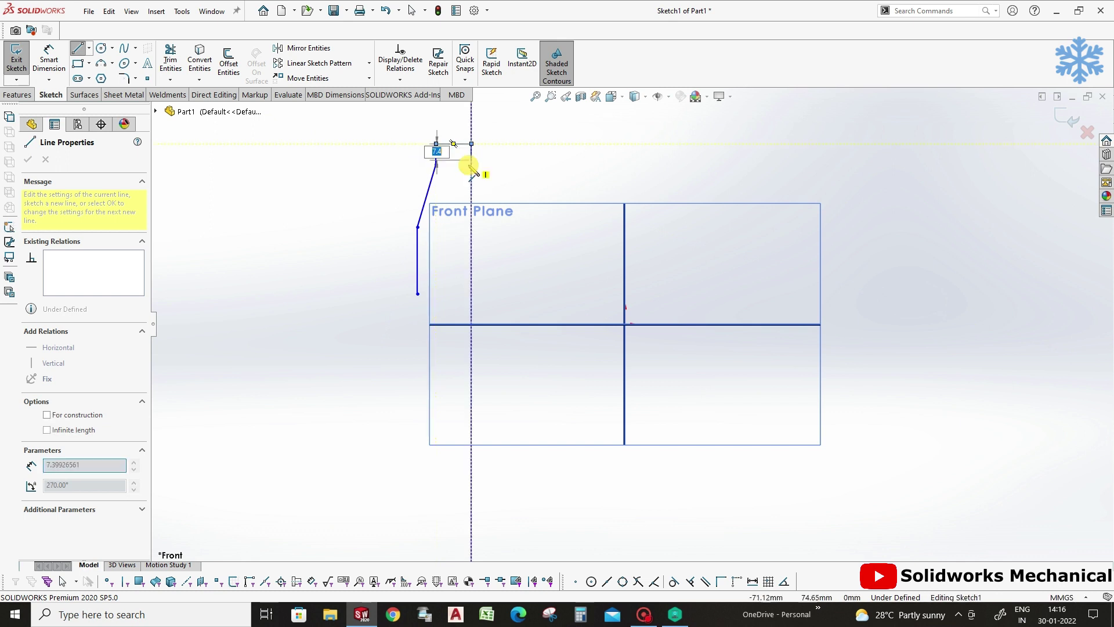
pyautogui.click(473, 254)
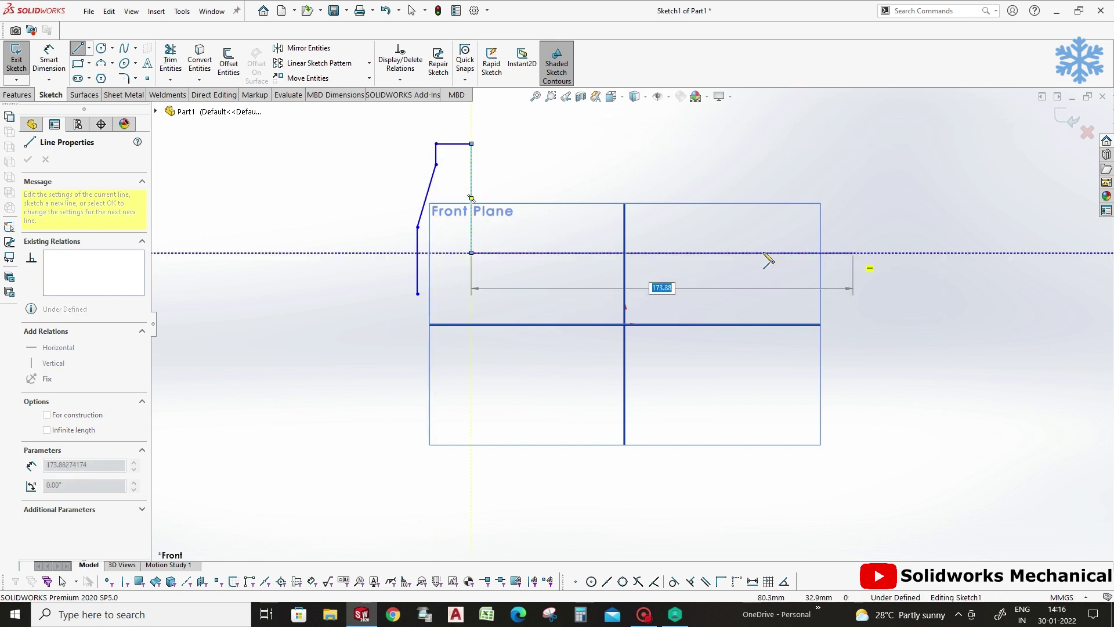
# Draw the base's long inner edge and the slant-edged right flange, then close the profile along the bottom.
pyautogui.scroll(3, 799, 269)
pyautogui.scroll(2, 781, 290)
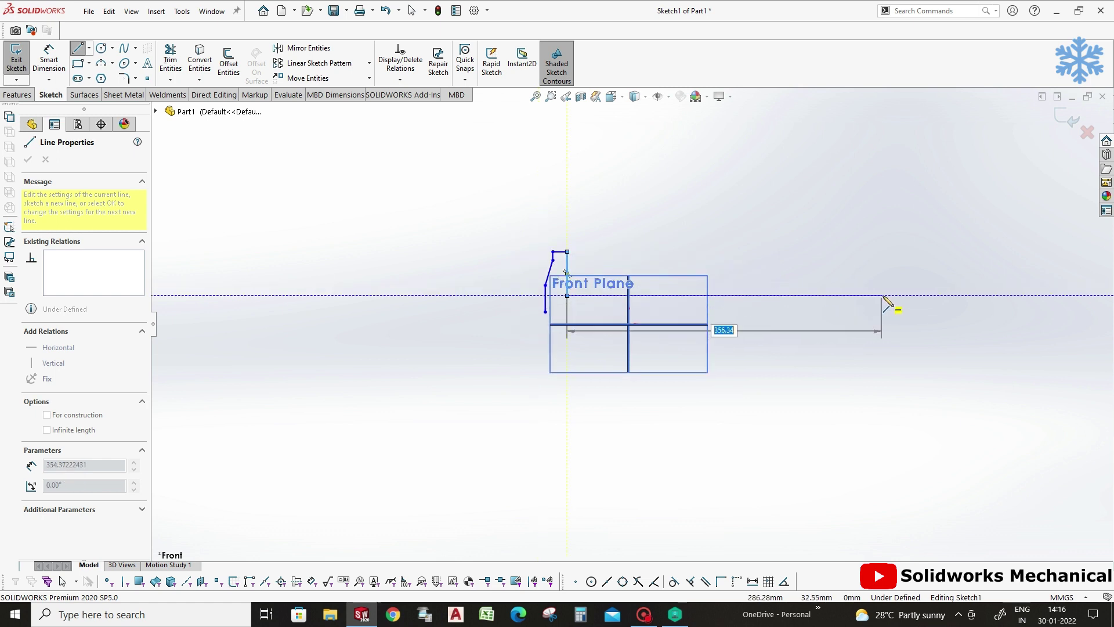
pyautogui.click(900, 296)
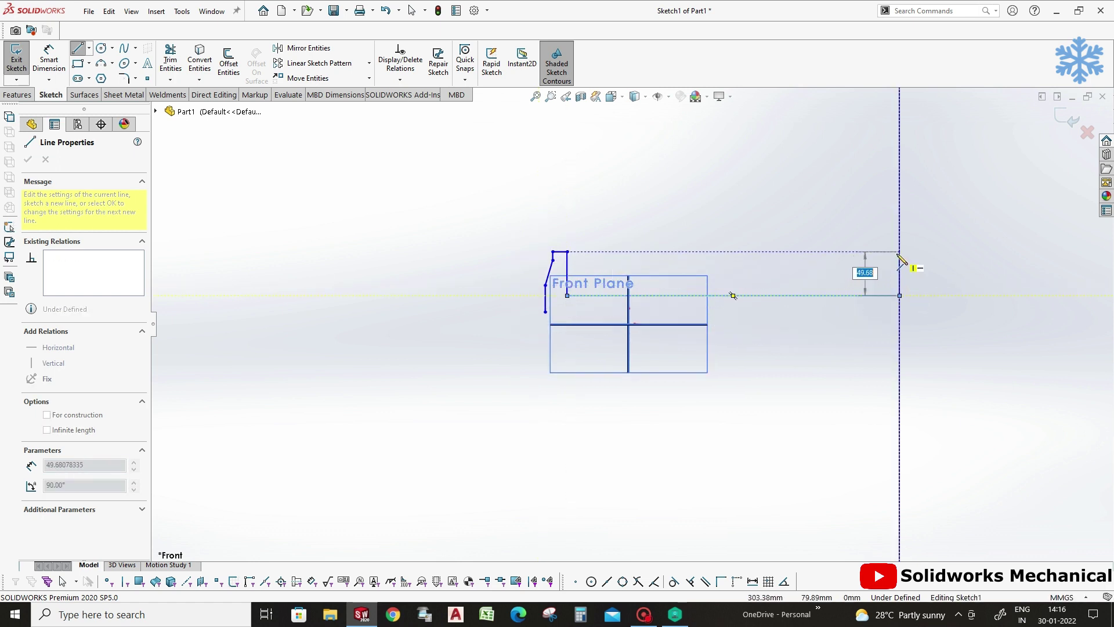
pyautogui.click(899, 252)
pyautogui.click(917, 252)
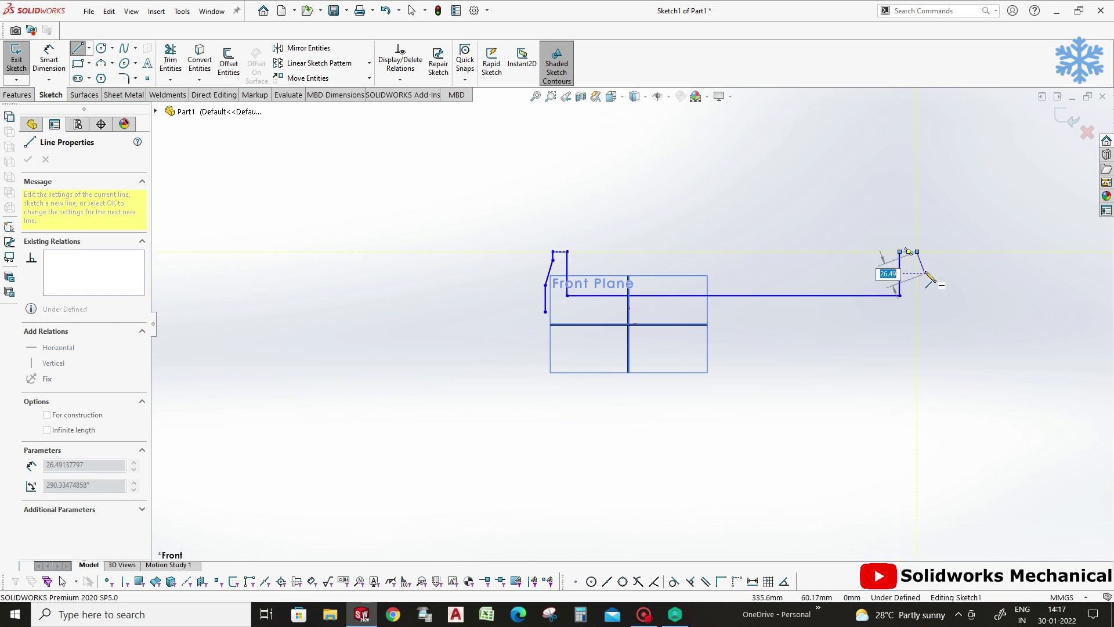
pyautogui.click(917, 259)
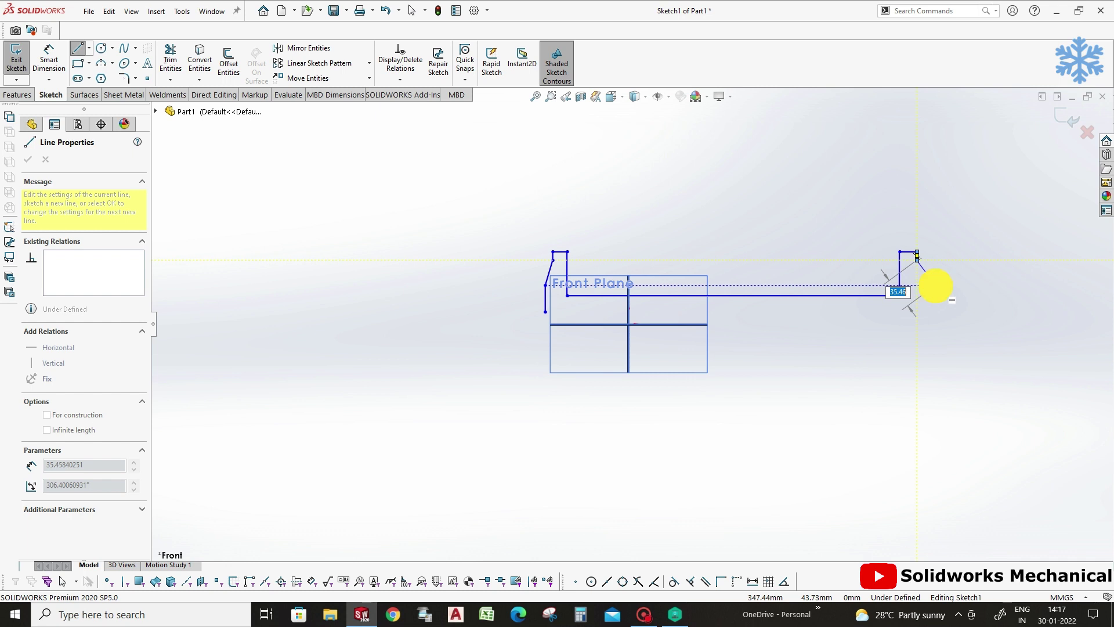
pyautogui.click(936, 285)
pyautogui.click(935, 311)
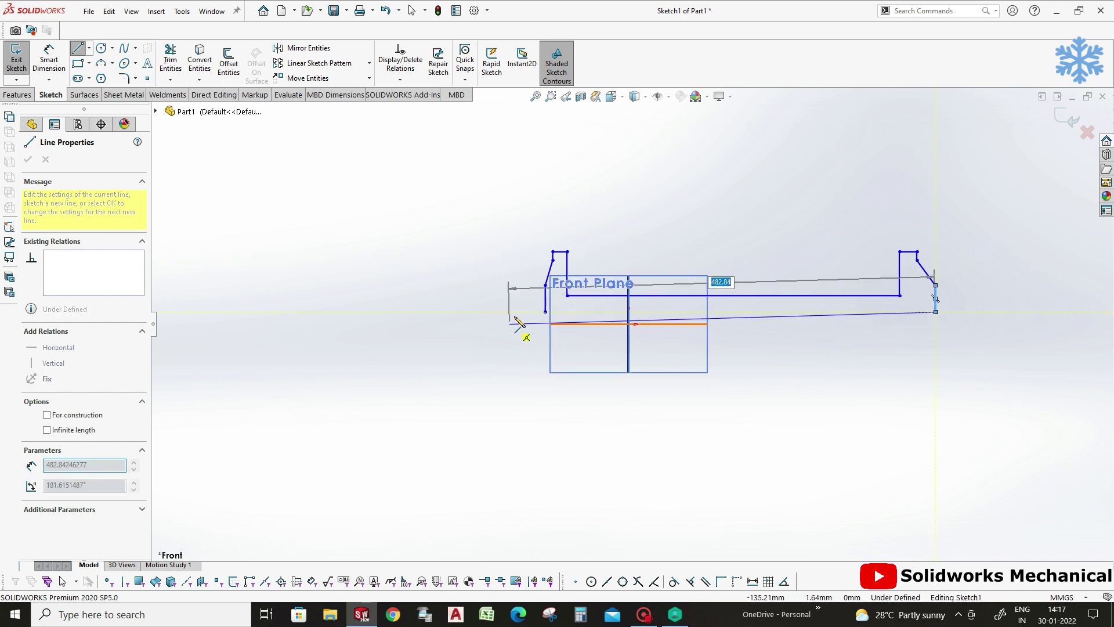
pyautogui.click(544, 312)
pyautogui.press('Escape')
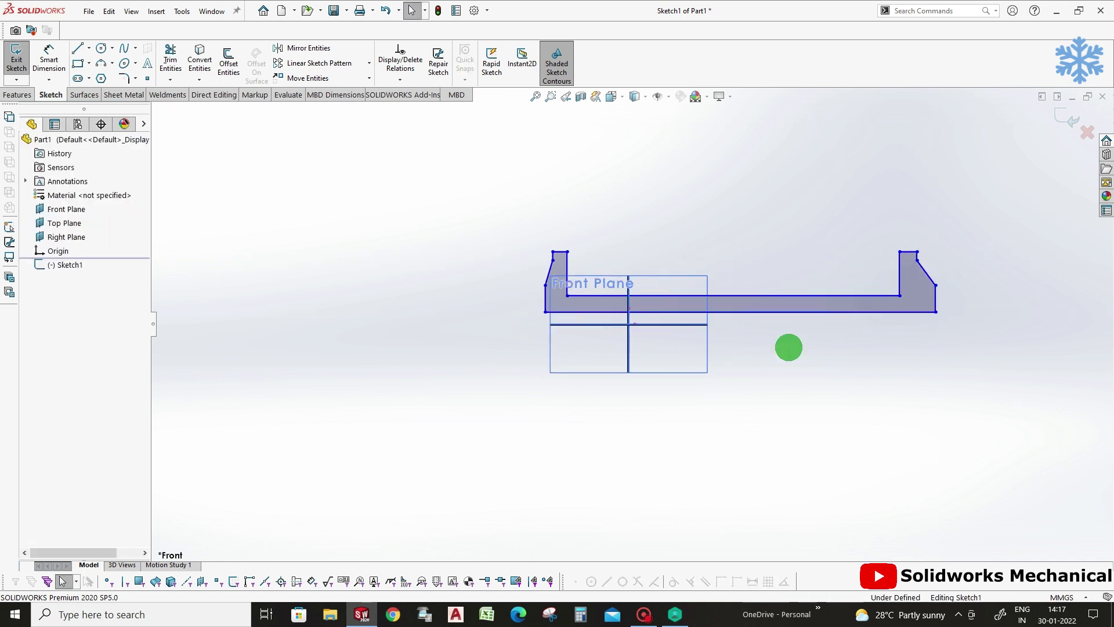
# Dimension the profile's bottom edge 30 mm from the origin.
pyautogui.keyDown('ctrl'); pyautogui.moveTo(788, 346); pyautogui.dragTo(634, 324, button='middle'); pyautogui.keyUp('ctrl')
pyautogui.moveTo(517, 293); pyautogui.dragTo(511, 328, button='right')
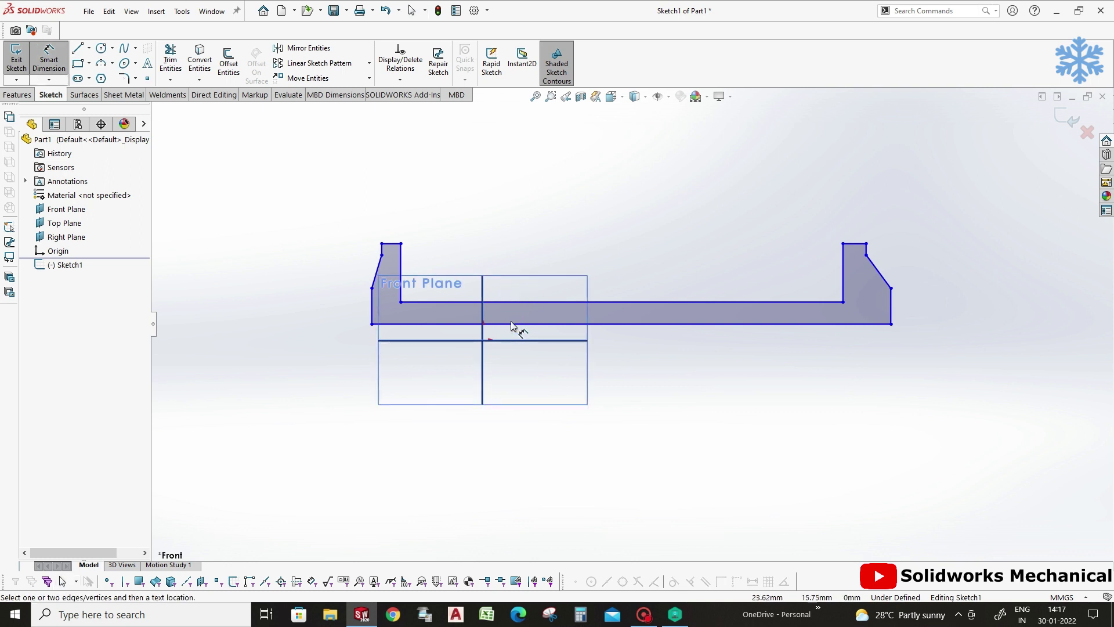
pyautogui.click(511, 340)
pyautogui.click(673, 357)
pyautogui.write('30')
pyautogui.press('Return')
pyautogui.click(688, 339)
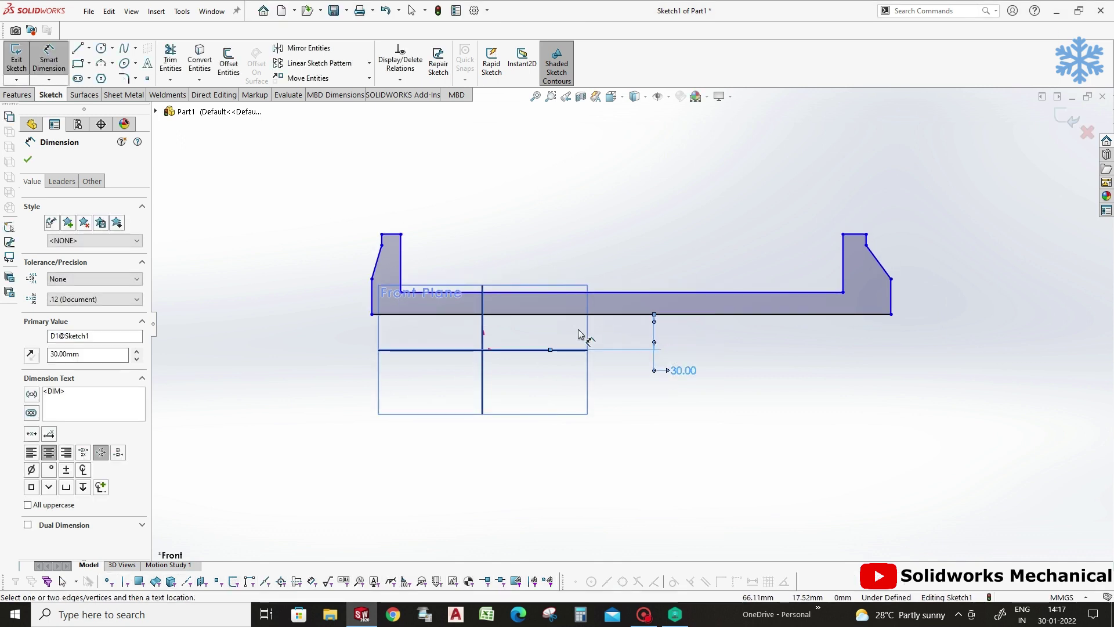
pyautogui.press('Escape')
# Add a Midpoint relation between the bottom edge and the origin, then undo it.
pyautogui.click(642, 313)
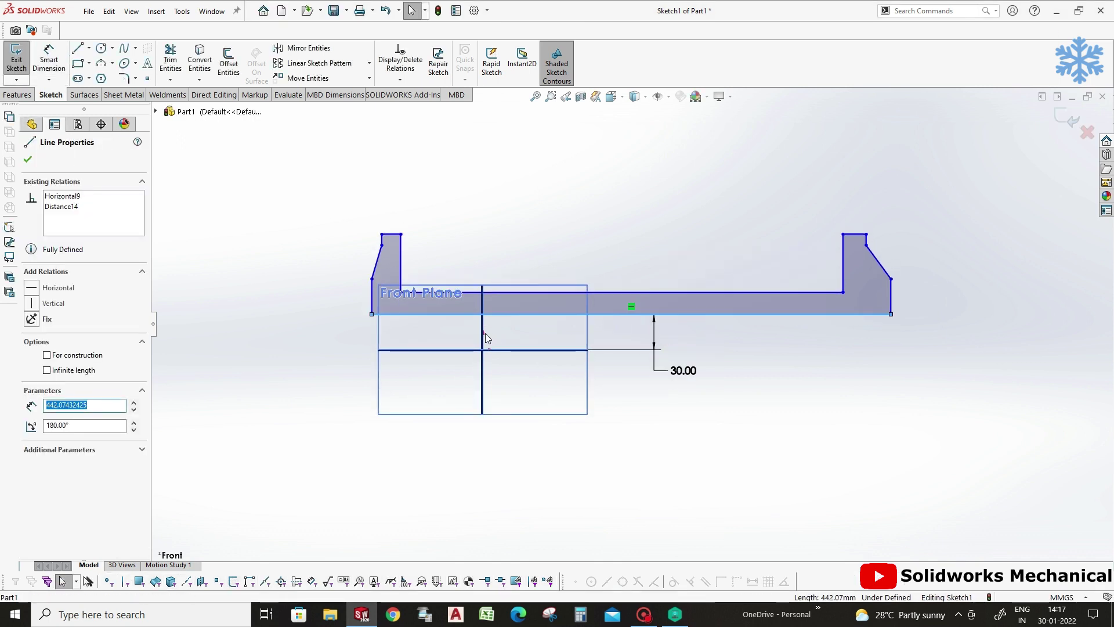
pyautogui.keyDown('ctrl'); pyautogui.click(487, 334); pyautogui.keyUp('ctrl')
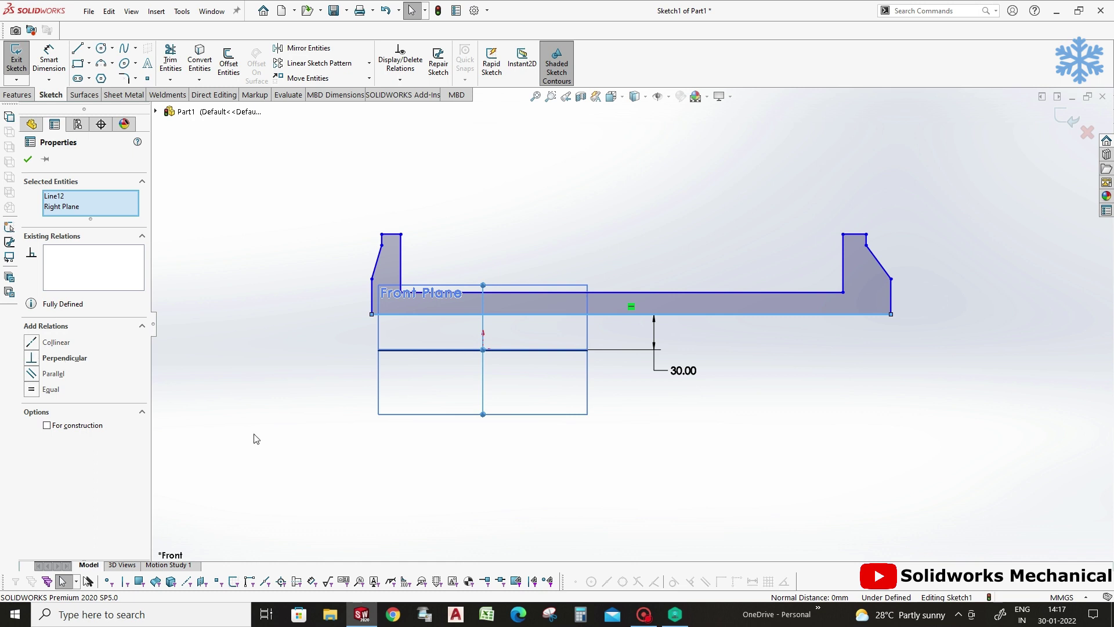
pyautogui.click(540, 391)
pyautogui.scroll(-3, 517, 395)
pyautogui.click(460, 310)
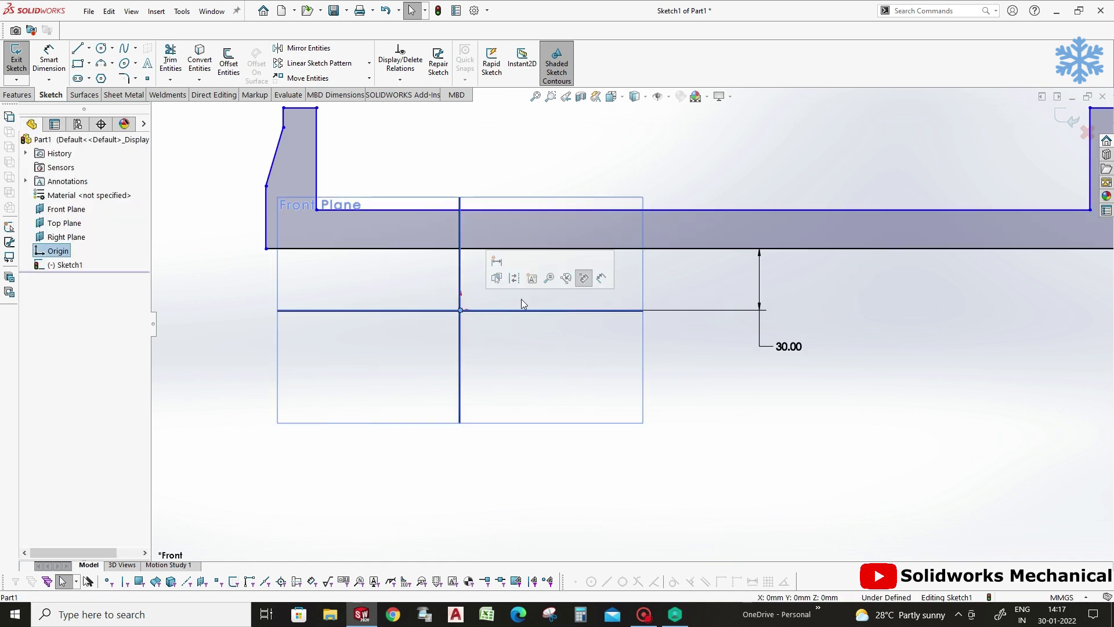
pyautogui.keyDown('ctrl'); pyautogui.click(678, 248); pyautogui.keyUp('ctrl')
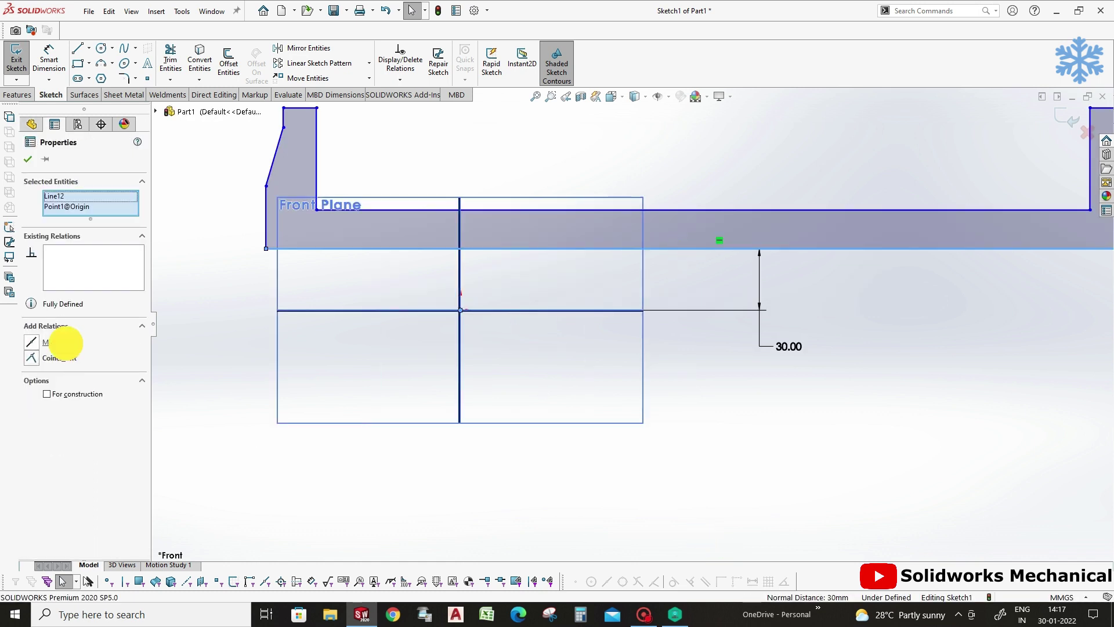
pyautogui.click(67, 347)
pyautogui.press('z')
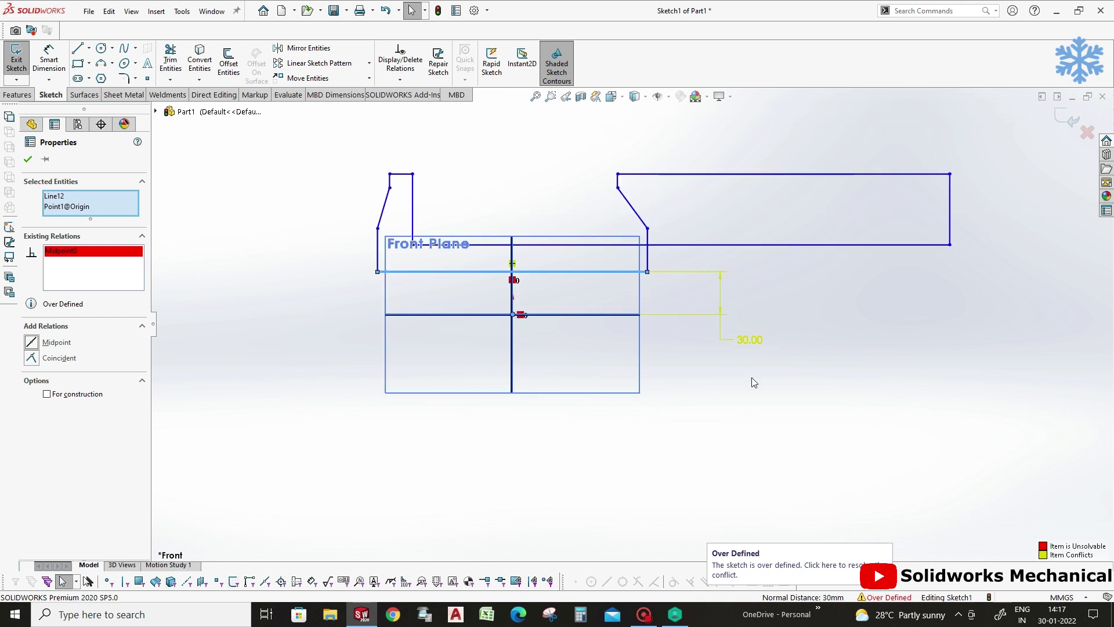
pyautogui.hotkey('ctrl', 'z')
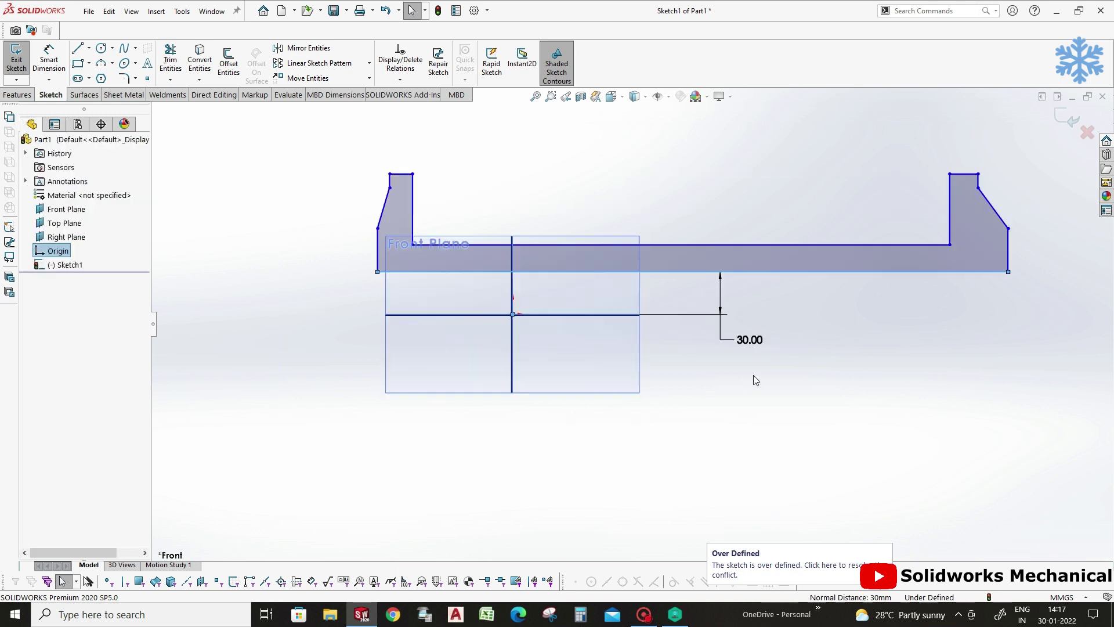
pyautogui.click(462, 273)
# Dimension the profile's left end edge 250 mm from the vertical centre line.
pyautogui.moveTo(378, 271)
pyautogui.mouseDown()
pyautogui.moveTo(261, 281)
pyautogui.moveTo(448, 289)
pyautogui.moveTo(384, 281)
pyautogui.mouseUp()
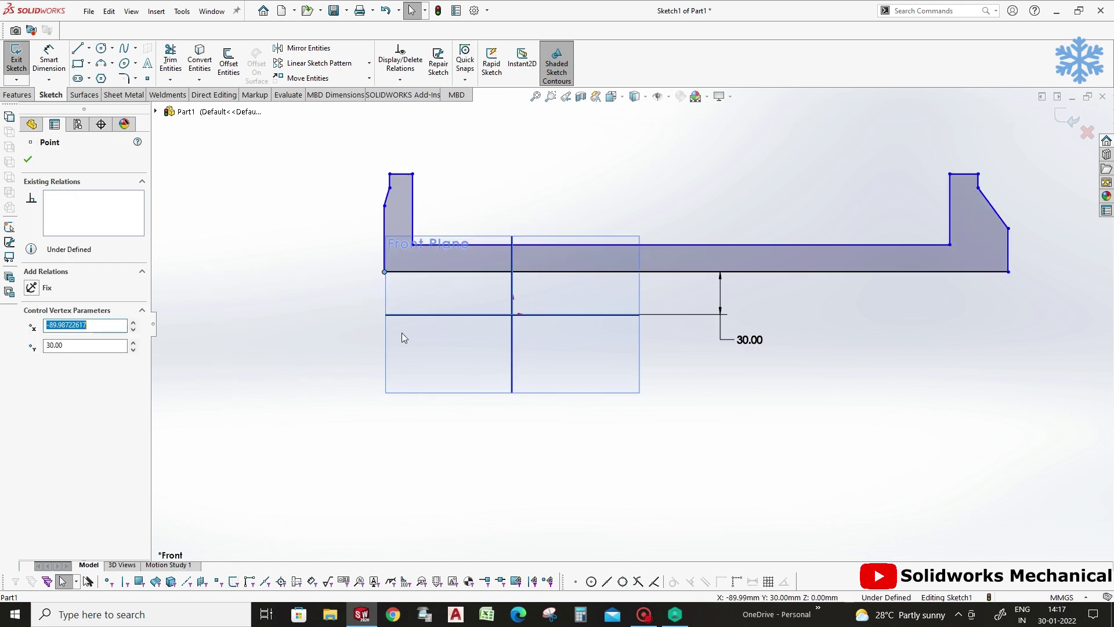
pyautogui.click(49, 58)
pyautogui.click(385, 238)
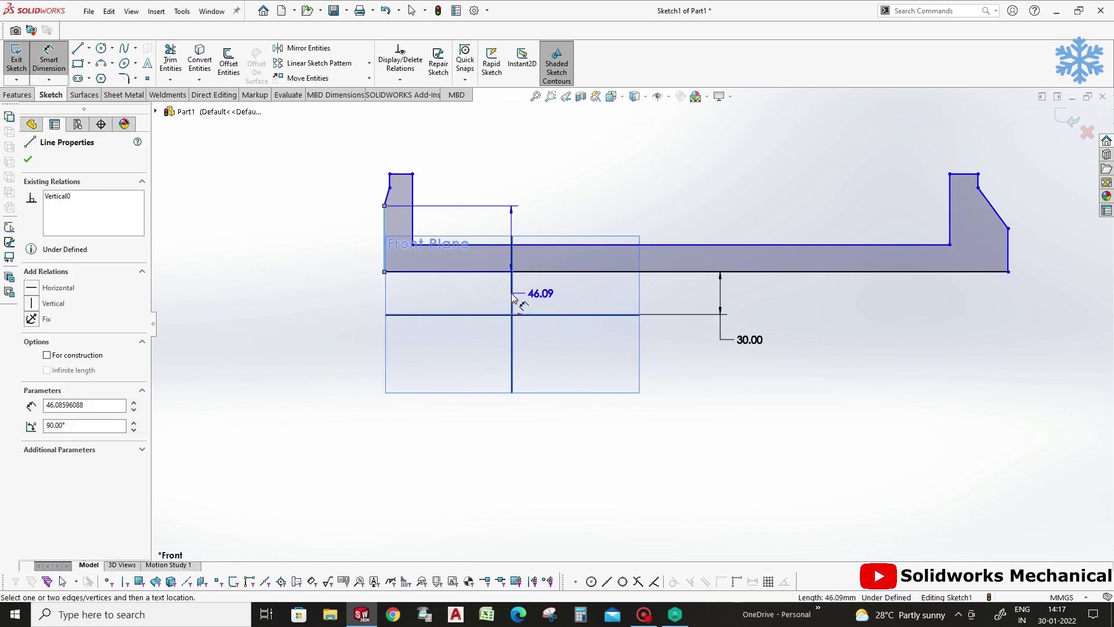
pyautogui.click(511, 298)
pyautogui.click(473, 443)
pyautogui.write('250')
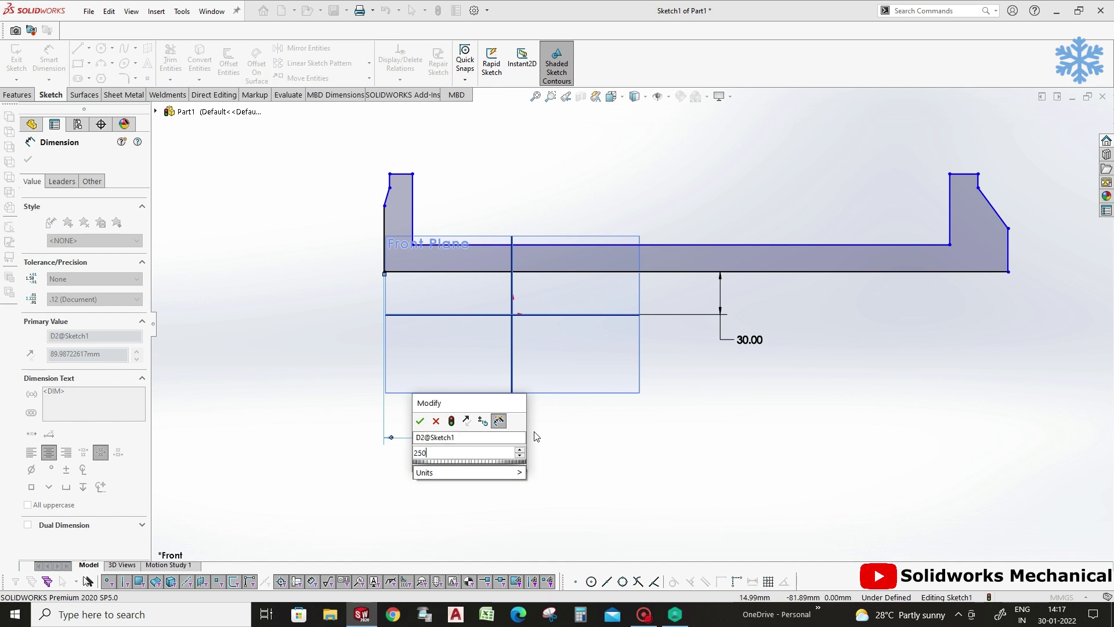
pyautogui.press('Return')
pyautogui.click(631, 316)
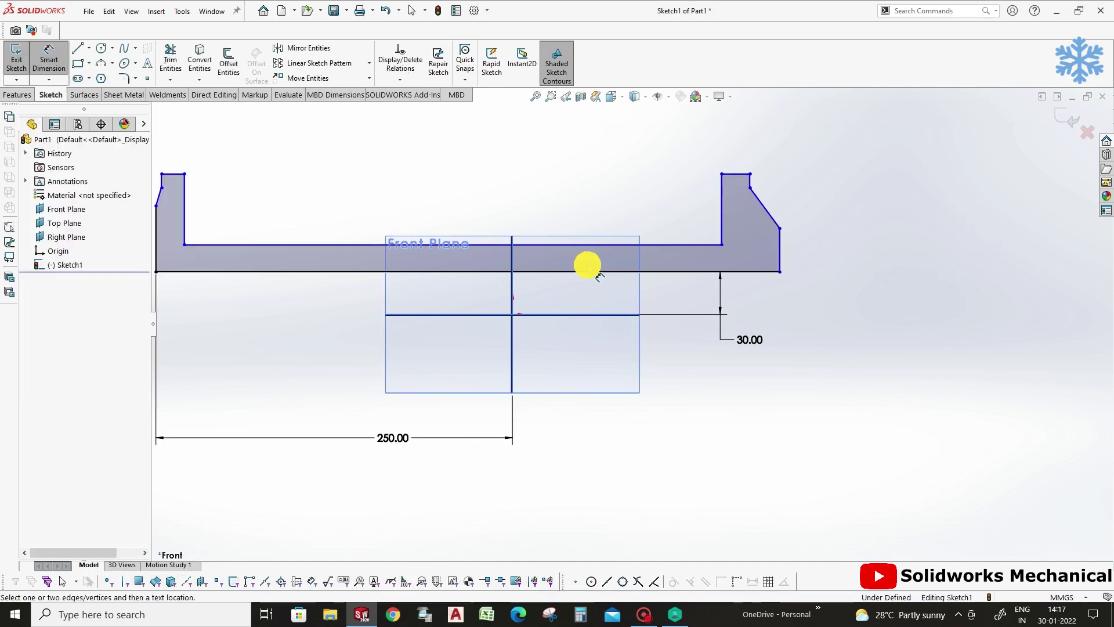
# Set the profile's overall width to 500 mm.
pyautogui.click(574, 272)
pyautogui.click(559, 484)
pyautogui.write('500')
pyautogui.press('Return')
pyautogui.press('z')
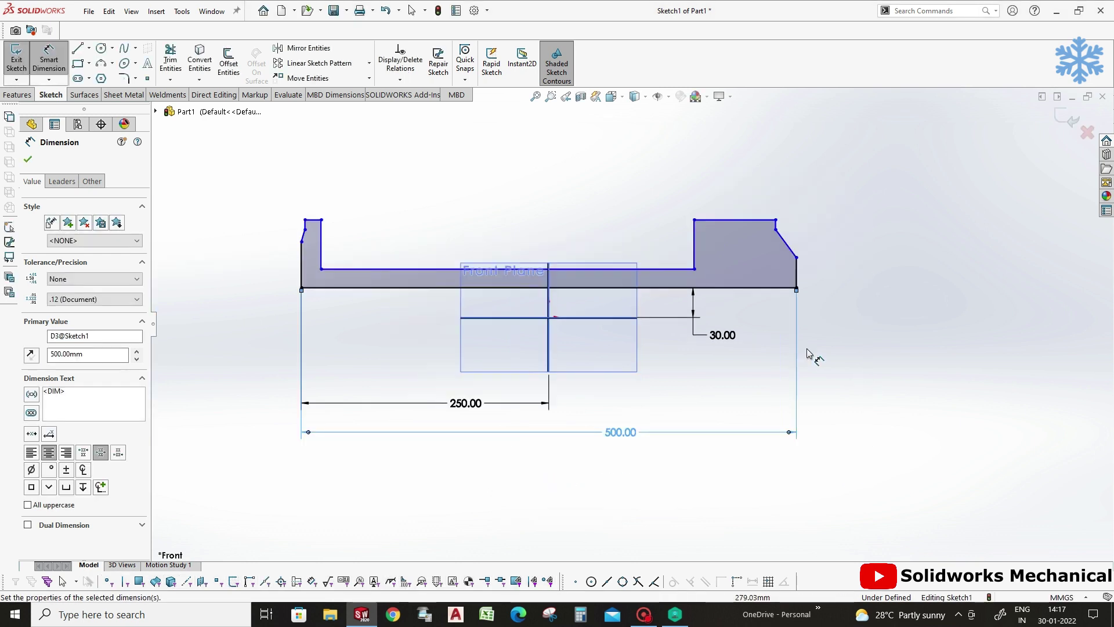
# Dimension both the right and left flange tops at 16 mm.
pyautogui.click(746, 220)
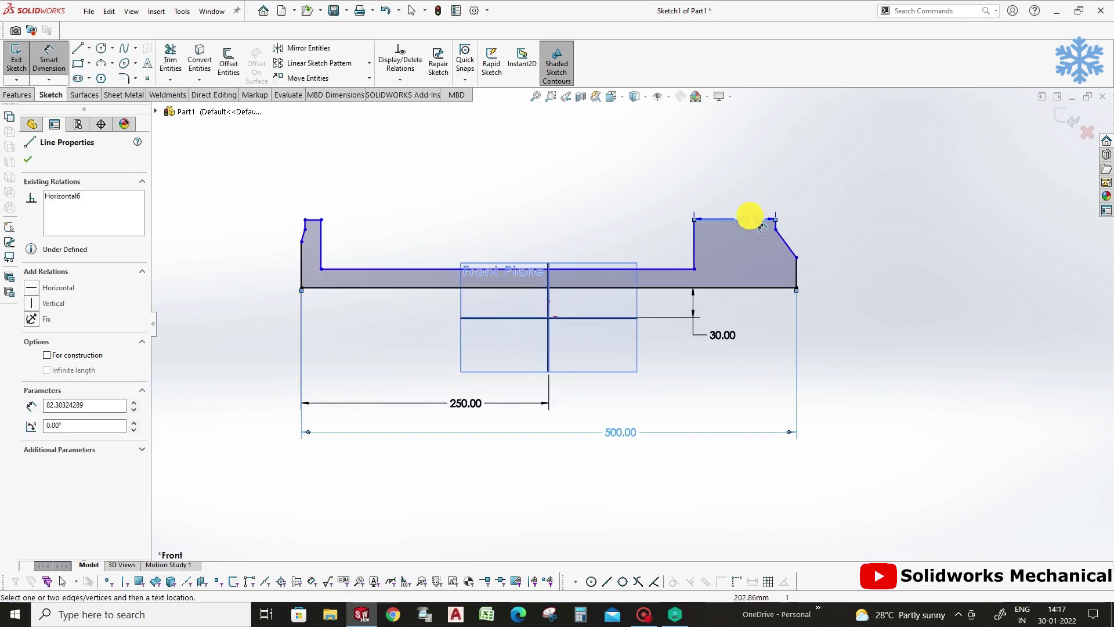
pyautogui.click(750, 206)
pyautogui.write('16')
pyautogui.press('Return')
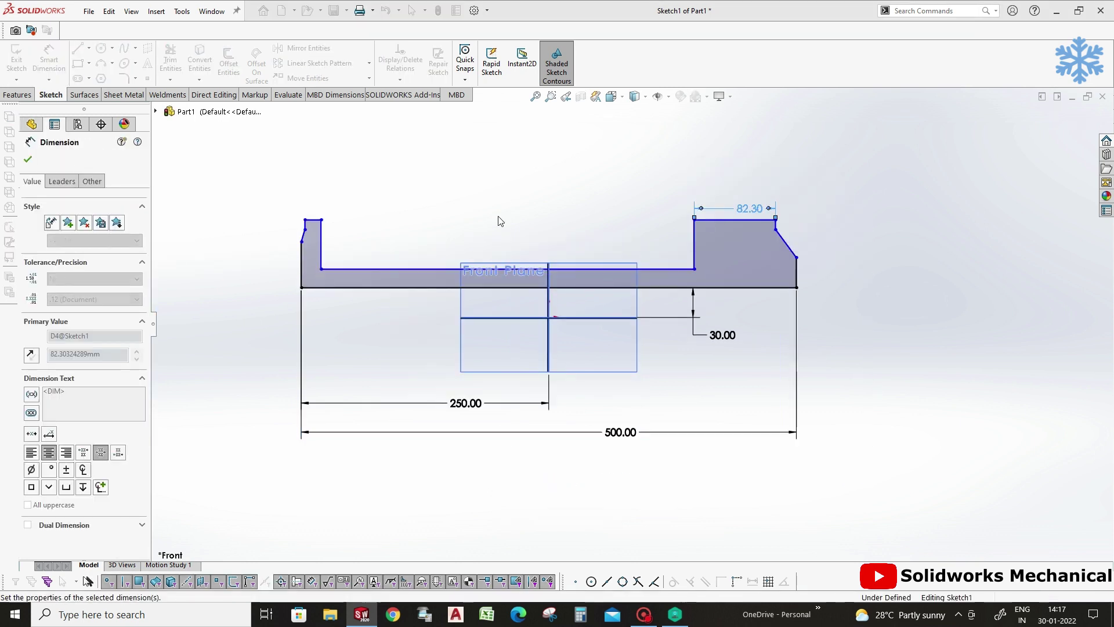
pyautogui.click(313, 219)
pyautogui.click(317, 204)
pyautogui.write('16')
pyautogui.press('Return')
# Set the base thickness to 15 mm.
pyautogui.click(389, 287)
pyautogui.click(406, 231)
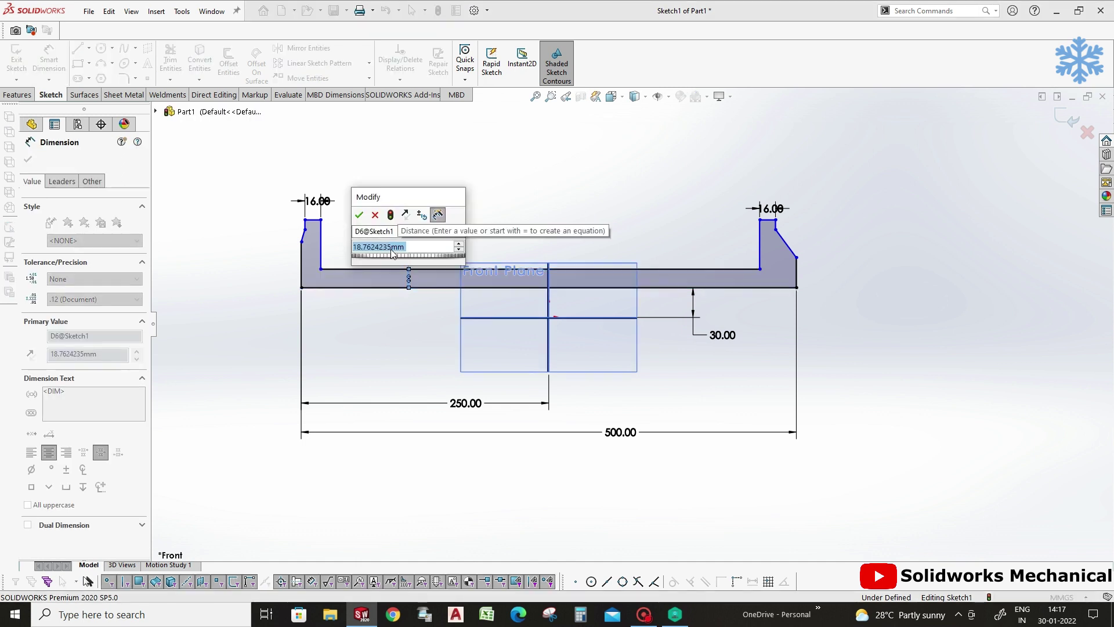
pyautogui.write('15')
pyautogui.press('Return')
# Add a 45 mm inner-edge reference dimension and a 100 mm right flange height to the centreline.
pyautogui.click(449, 272)
pyautogui.click(527, 315)
pyautogui.click(529, 233)
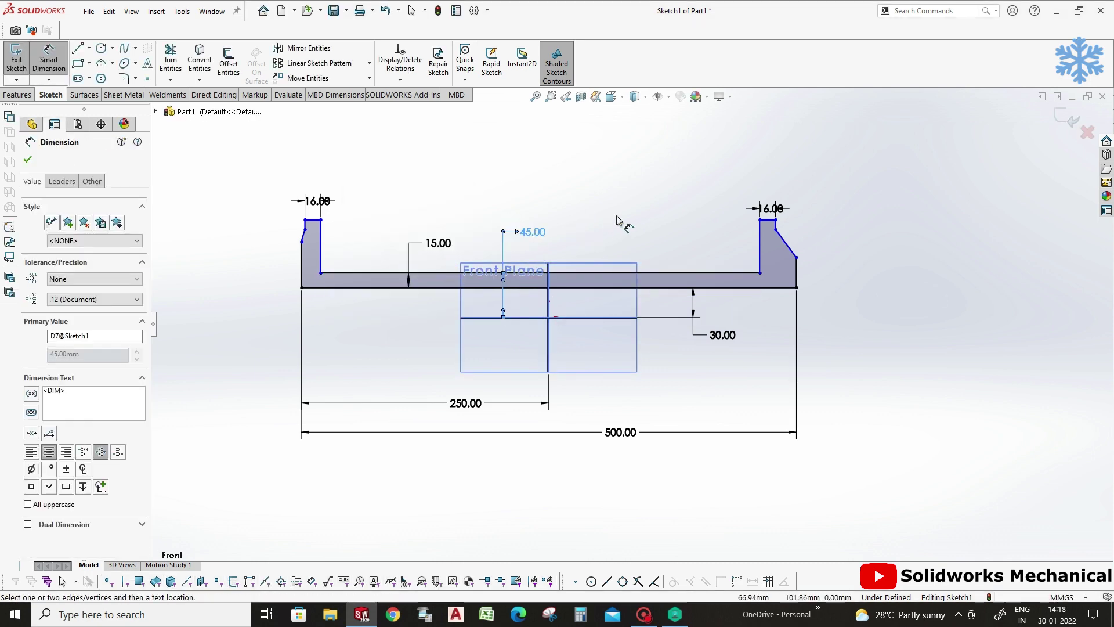
pyautogui.click(766, 222)
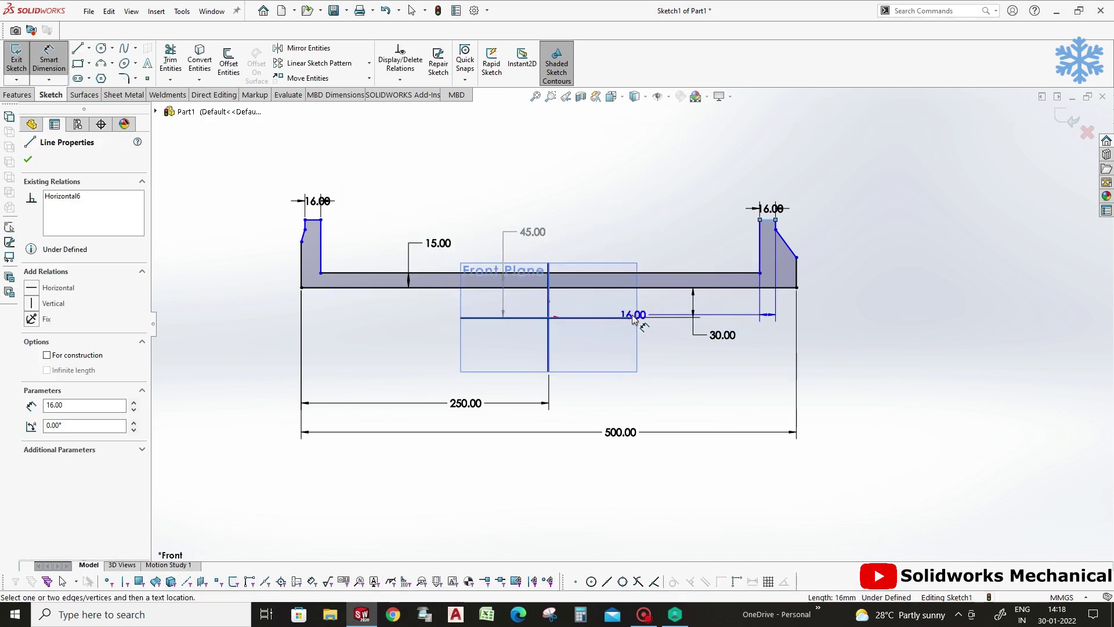
pyautogui.click(641, 316)
pyautogui.click(880, 275)
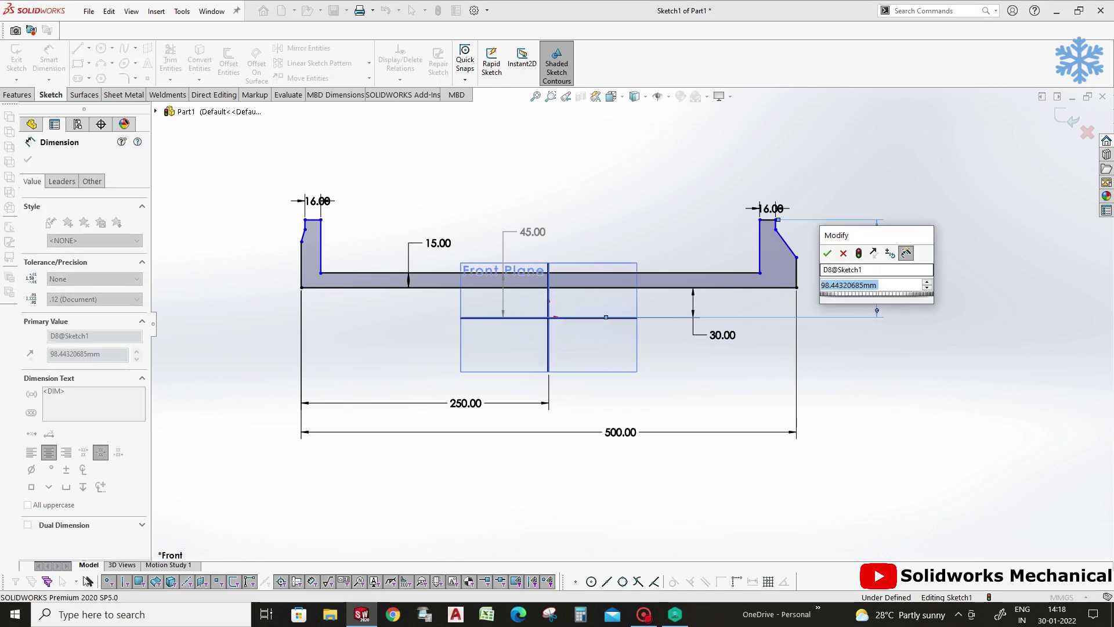
pyautogui.write('100')
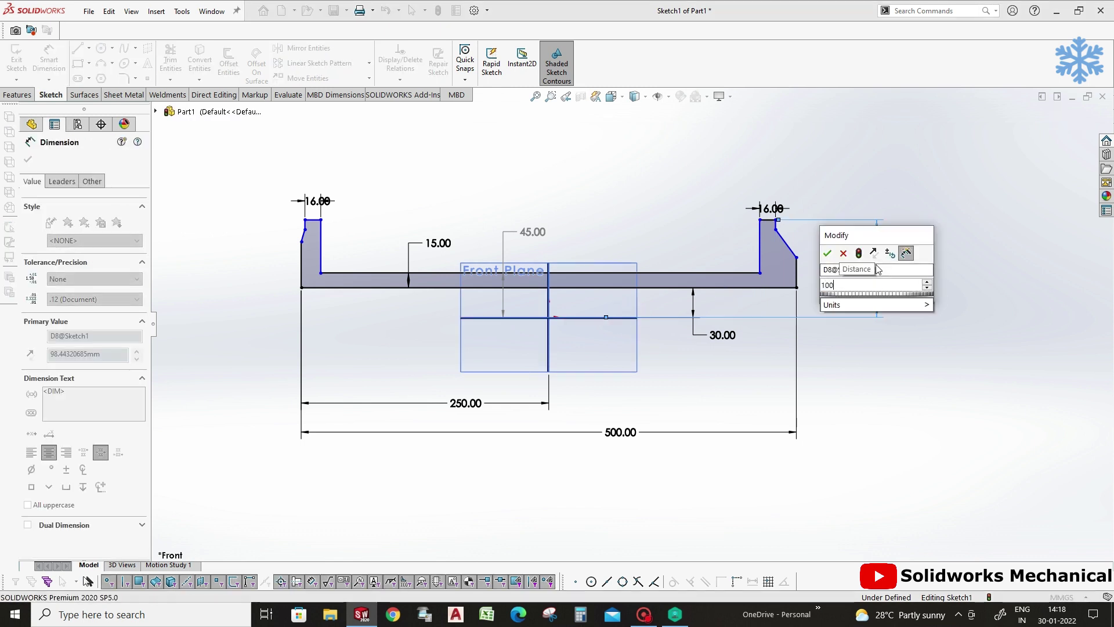
pyautogui.press('Return')
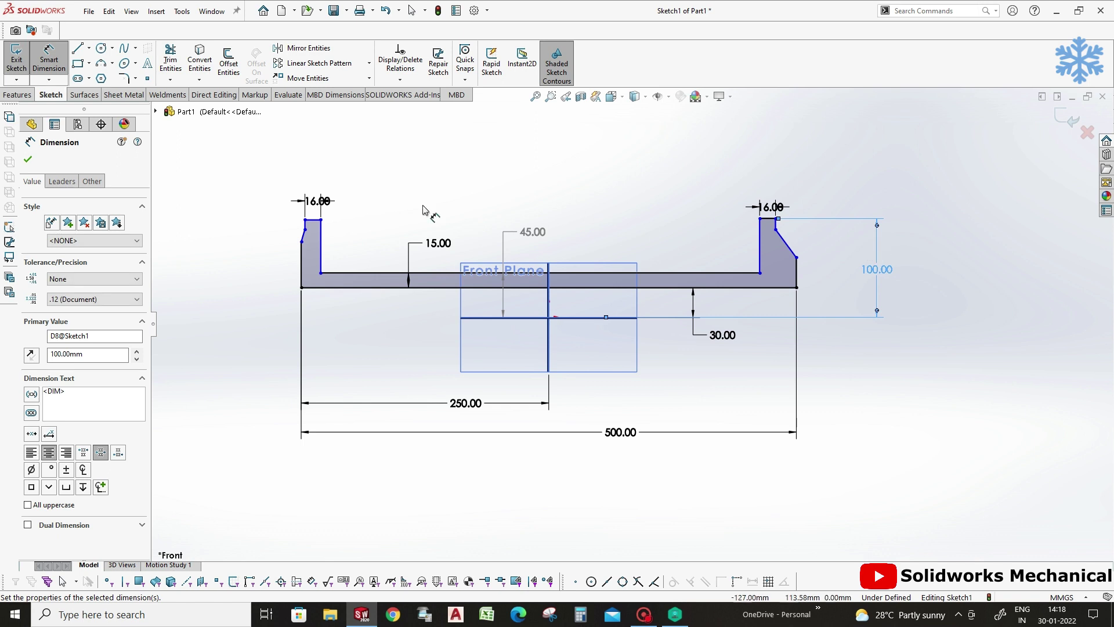
# Dimension the left flange height at 80 mm and change the right flange height to 80 mm.
pyautogui.click(321, 221)
pyautogui.click(477, 318)
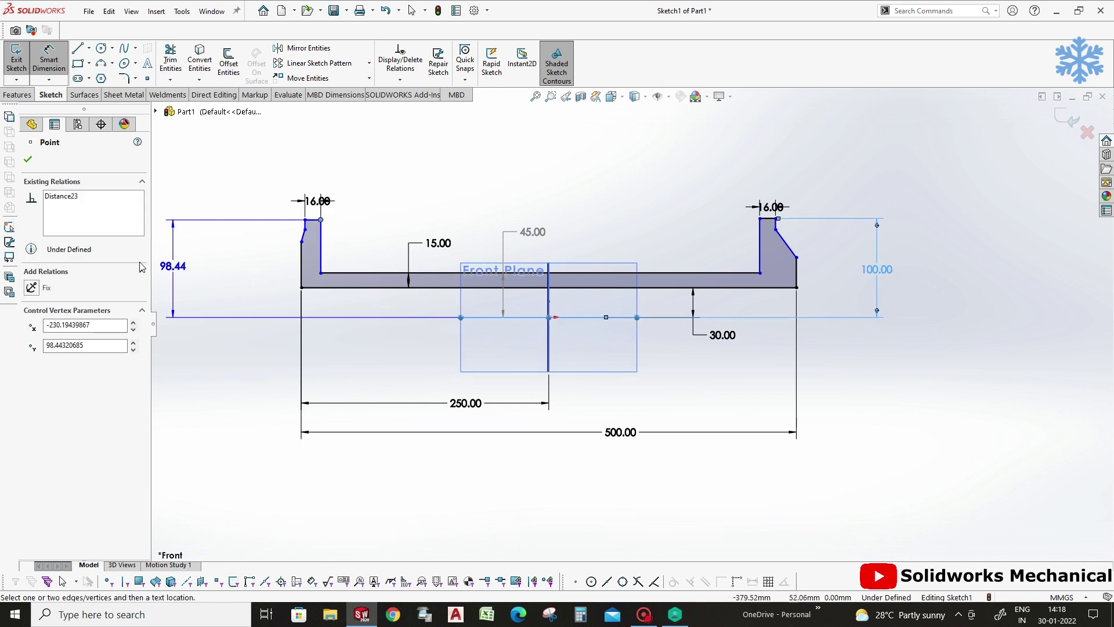
pyautogui.click(305, 299)
pyautogui.write('80')
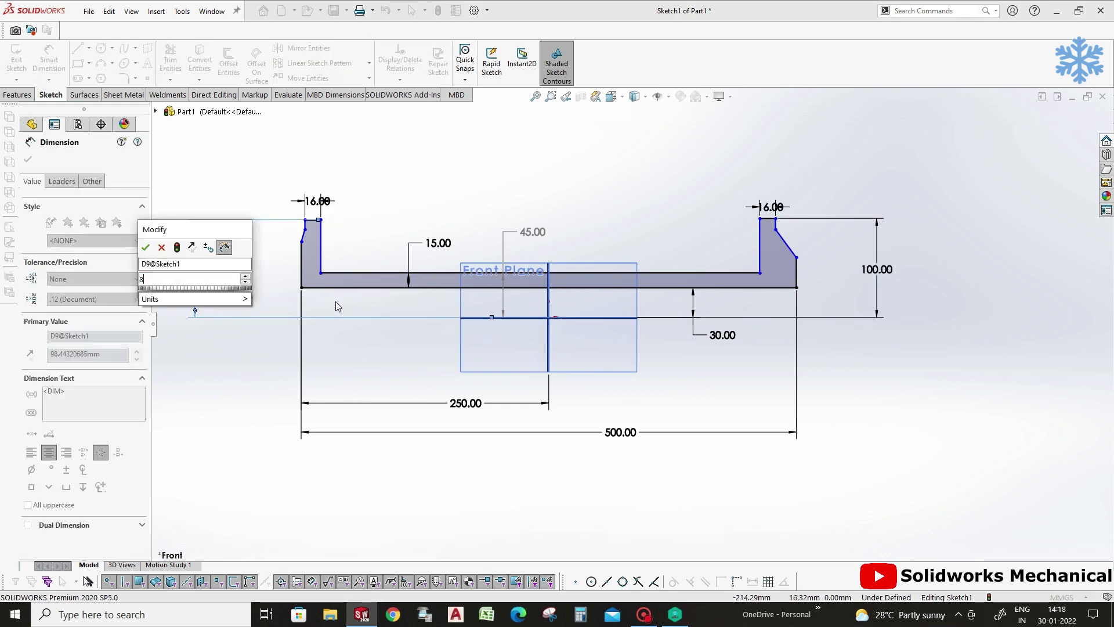
pyautogui.press('Return')
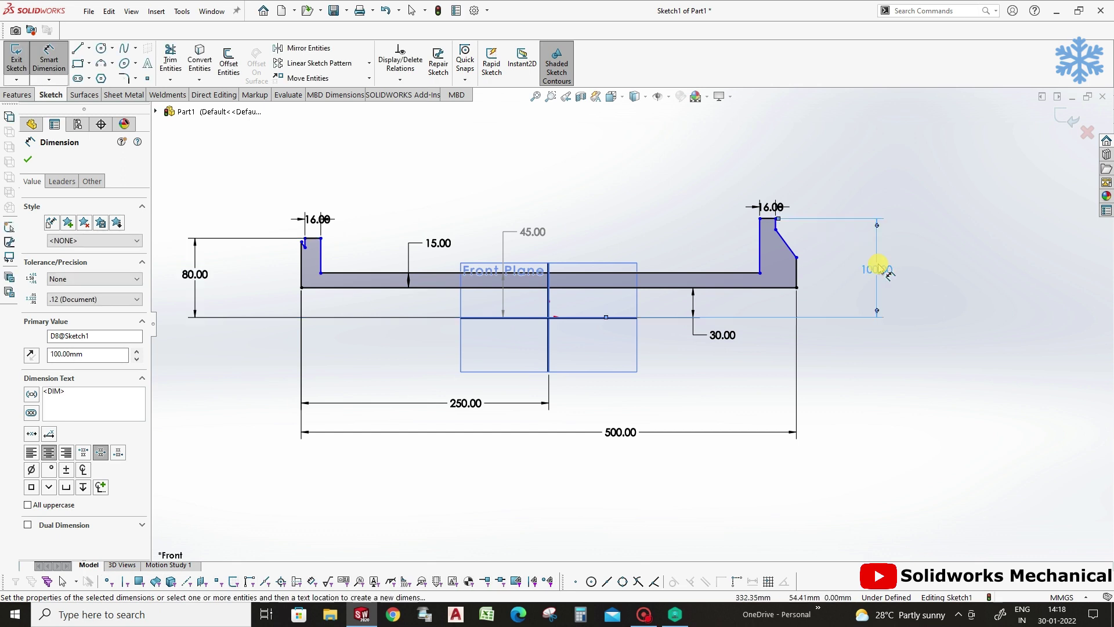
pyautogui.doubleClick(877, 269)
pyautogui.write('80')
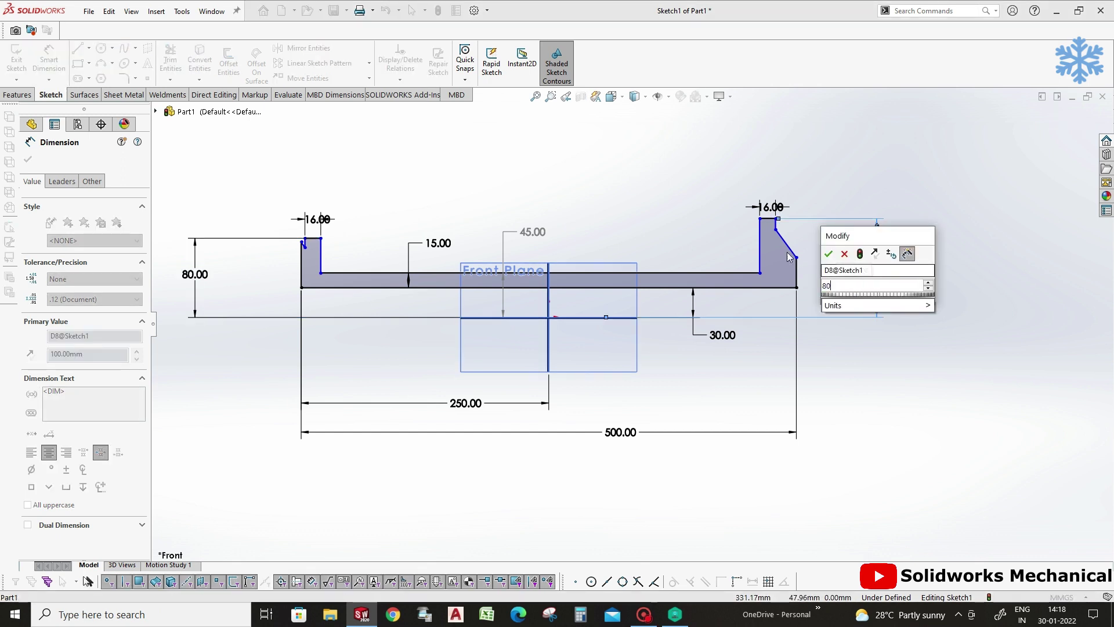
pyautogui.press('Return')
pyautogui.press('Escape')
pyautogui.scroll(-5, 413, 279)
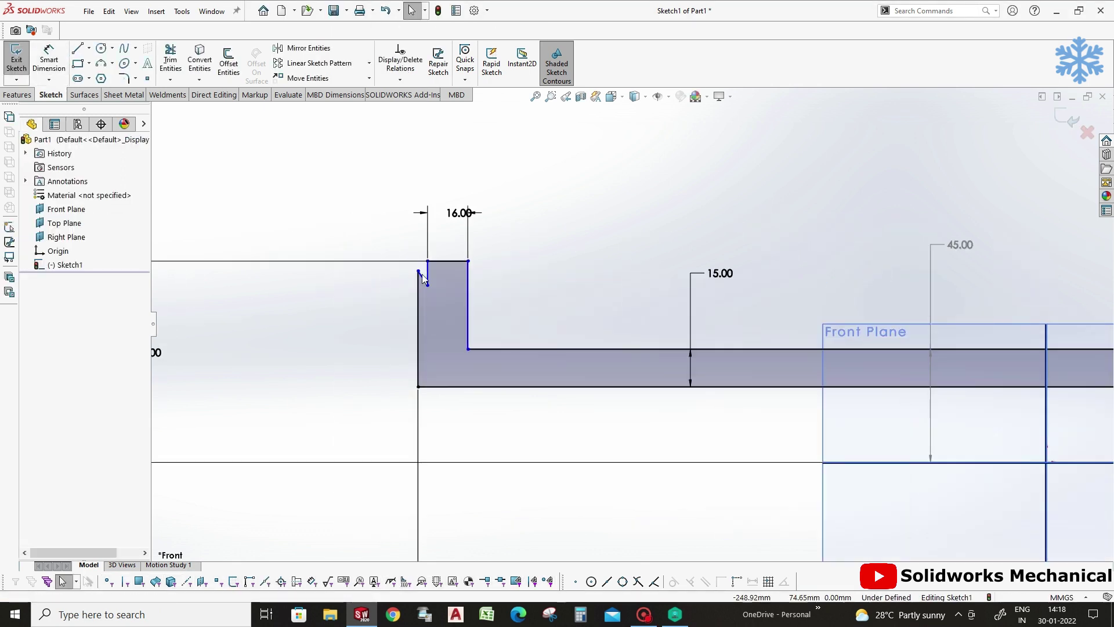
# Reshape the flange chamfer by dragging its corner point.
pyautogui.click(418, 279)
pyautogui.scroll(4, 355, 315)
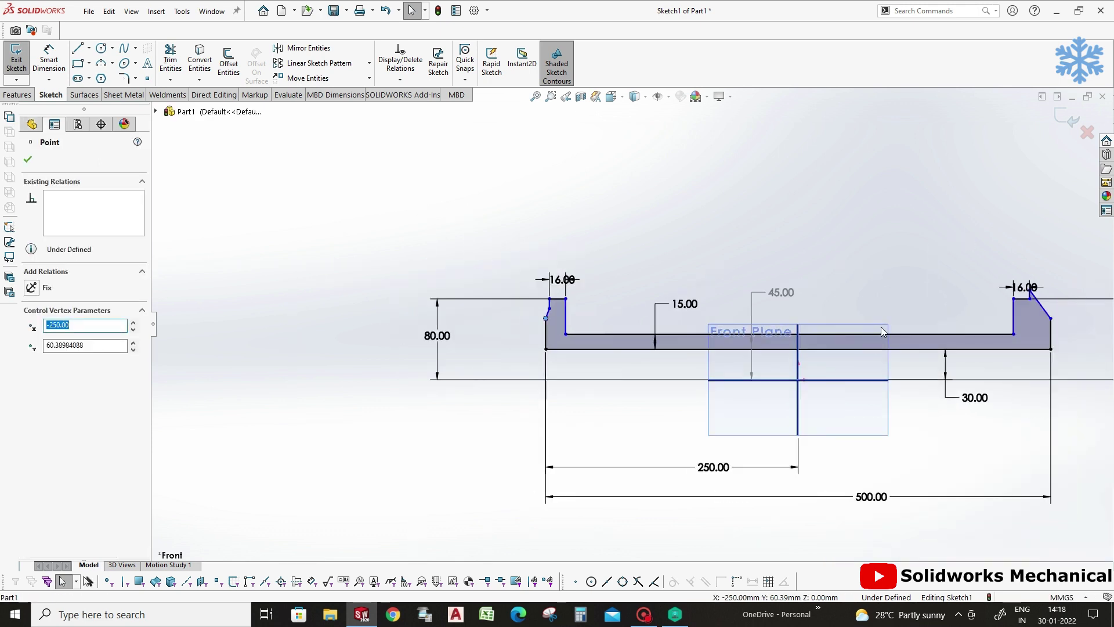
pyautogui.scroll(-3, 842, 329)
pyautogui.moveTo(821, 263); pyautogui.dragTo(816, 290)
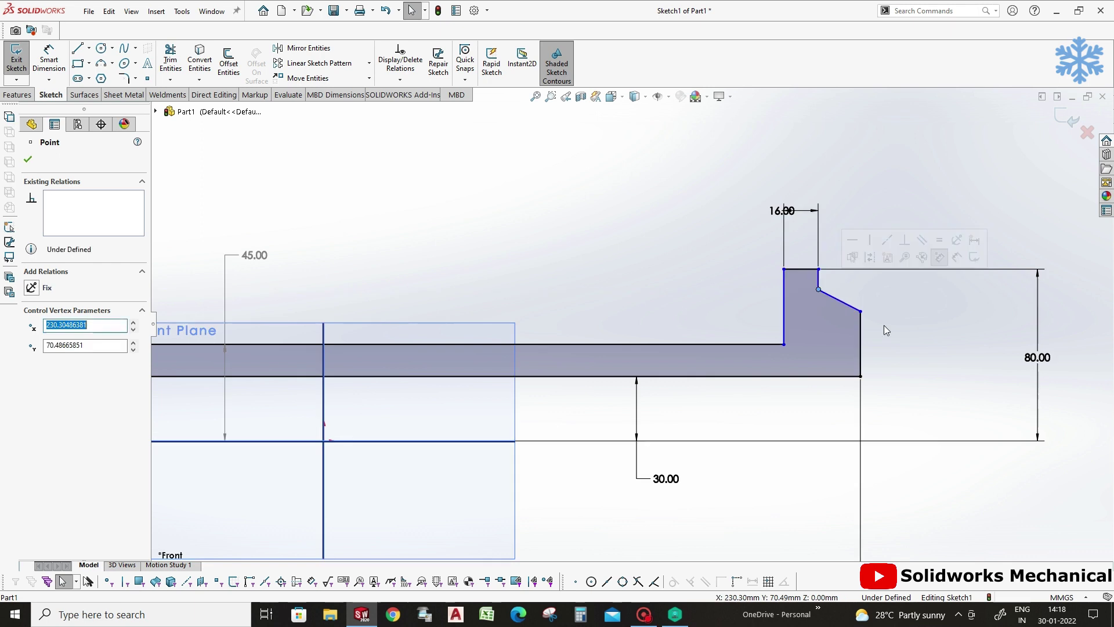
pyautogui.scroll(5, 883, 325)
pyautogui.click(349, 325)
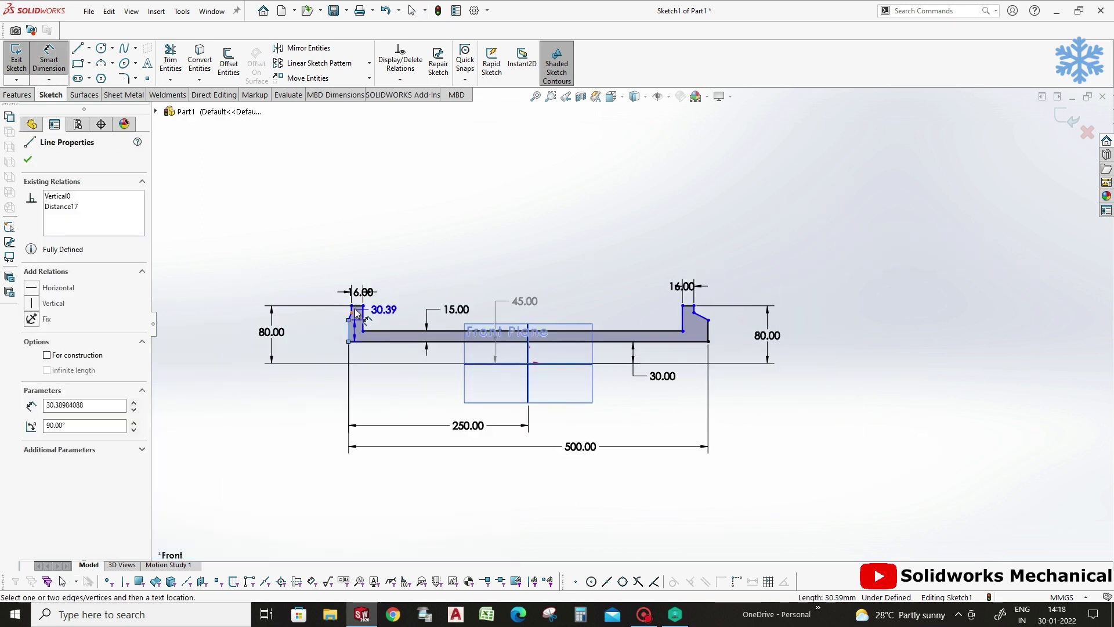
pyautogui.click(351, 306)
pyautogui.scroll(-4, 267, 299)
pyautogui.scroll(-3, 407, 331)
pyautogui.press('Escape')
# Dimension the left flange chamfer angle at 30°.
pyautogui.click(565, 362)
pyautogui.click(558, 418)
pyautogui.click(616, 202)
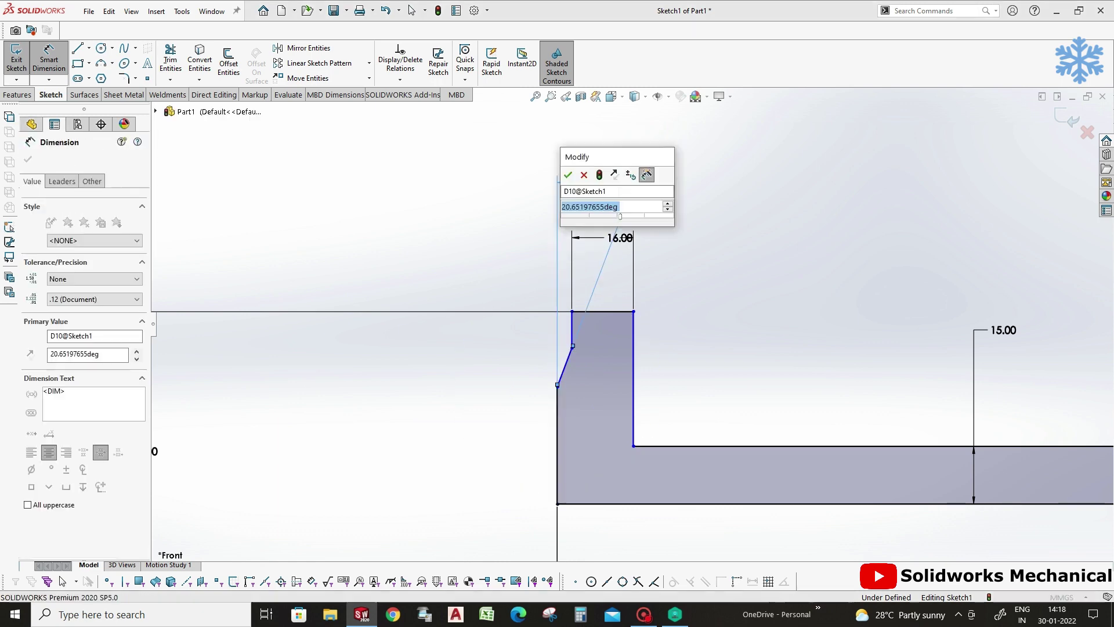
pyautogui.write('30')
pyautogui.press('Return')
pyautogui.click(592, 311)
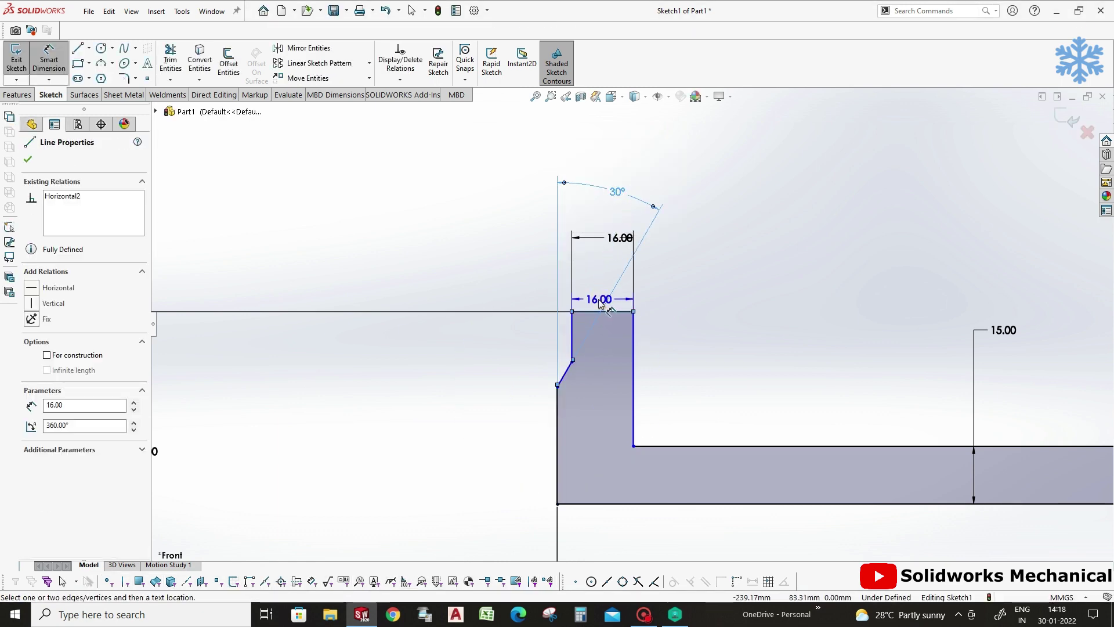
pyautogui.press('Escape')
# Set the left flange chamfer offset to 3 mm.
pyautogui.click(555, 400)
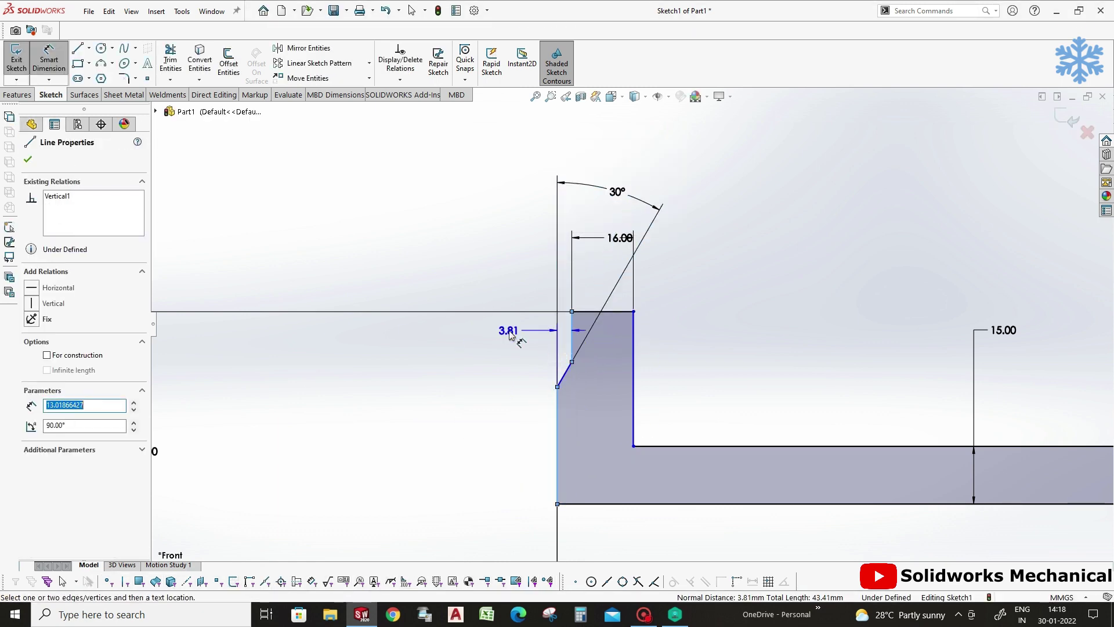
pyautogui.click(510, 331)
pyautogui.write('3')
pyautogui.press('Return')
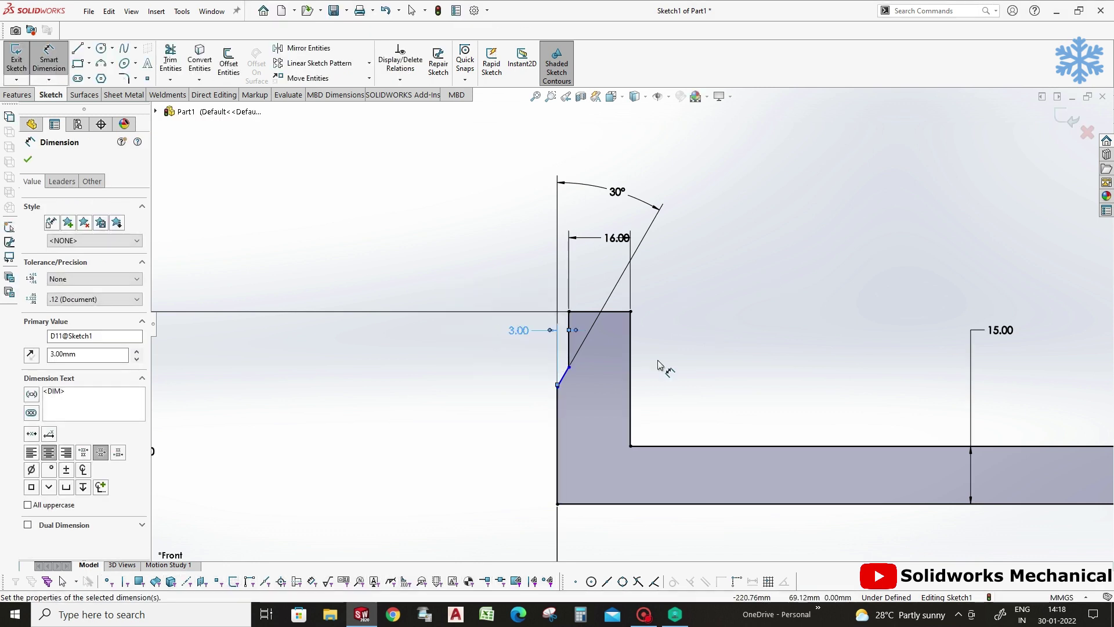
pyautogui.press('Escape')
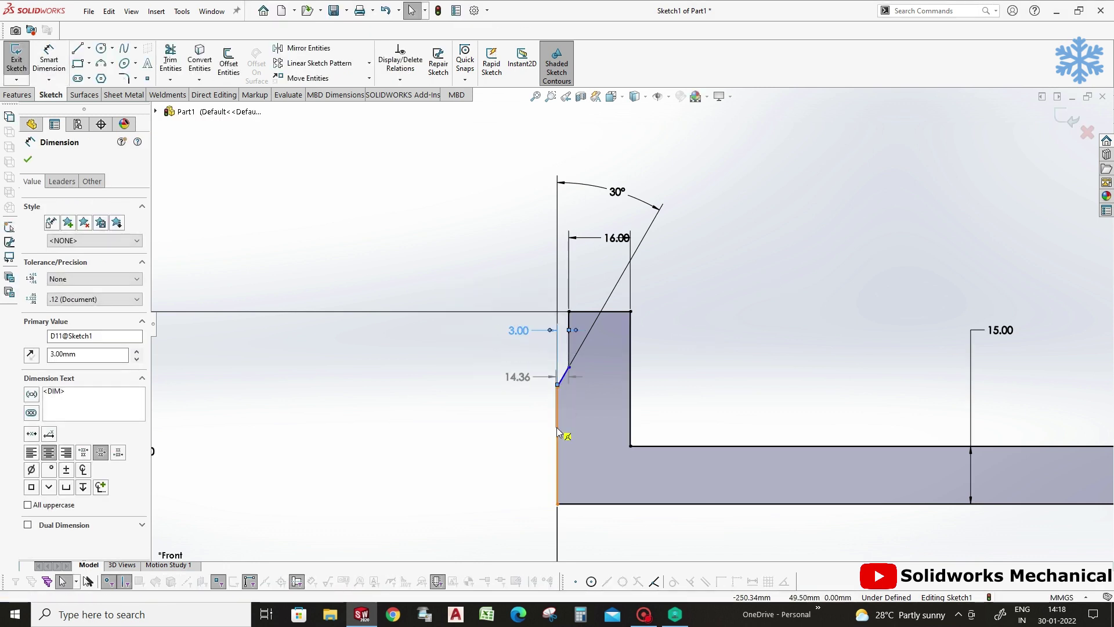
# Dimension the left flange's outer vertical edge at 30 mm.
pyautogui.click(557, 417)
pyautogui.rightClick(556, 322)
pyautogui.click(569, 308)
pyautogui.click(553, 427)
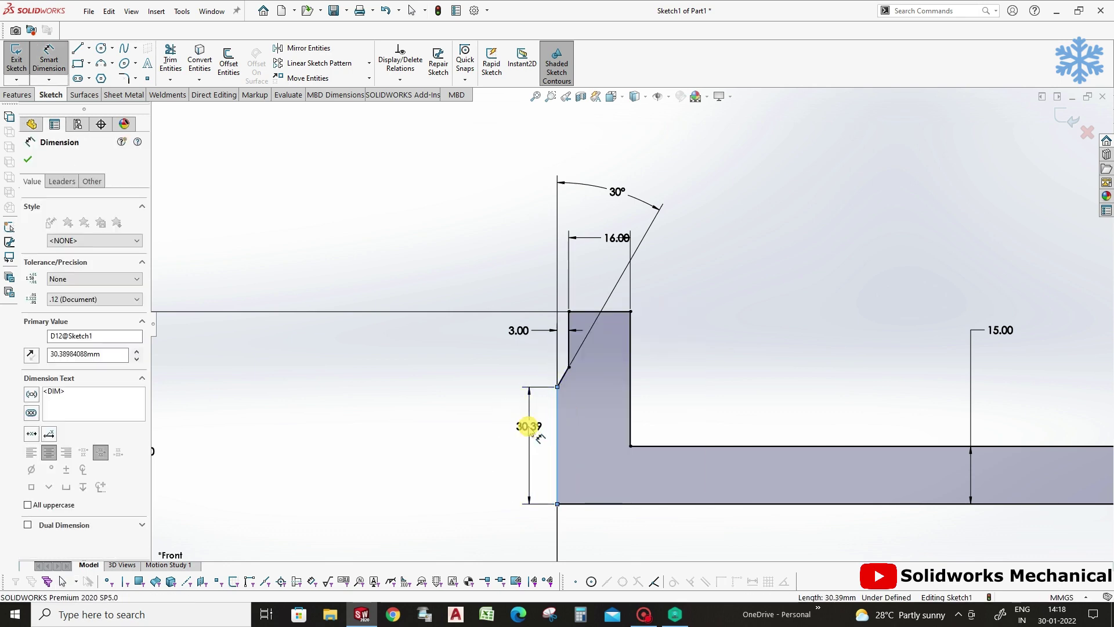
pyautogui.press('Return')
pyautogui.scroll(5, 455, 381)
pyautogui.scroll(-3, 786, 319)
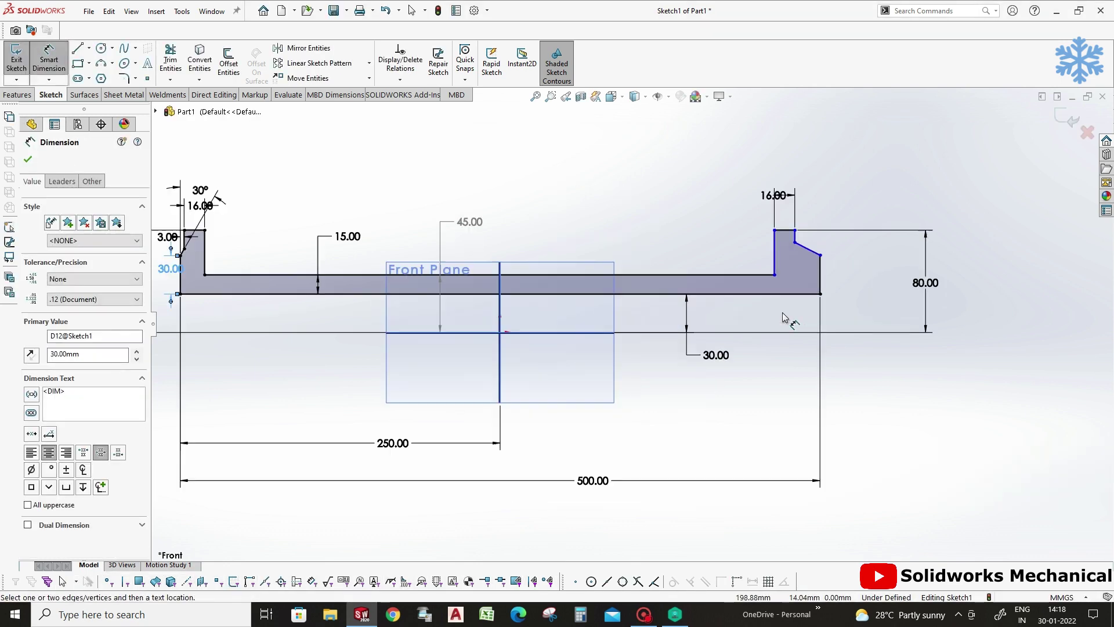
pyautogui.scroll(-3, 796, 243)
pyautogui.press('Escape')
# Add Horizontal relations levelling the left and right chamfer endpoints.
pyautogui.click(821, 214)
pyautogui.press('z')
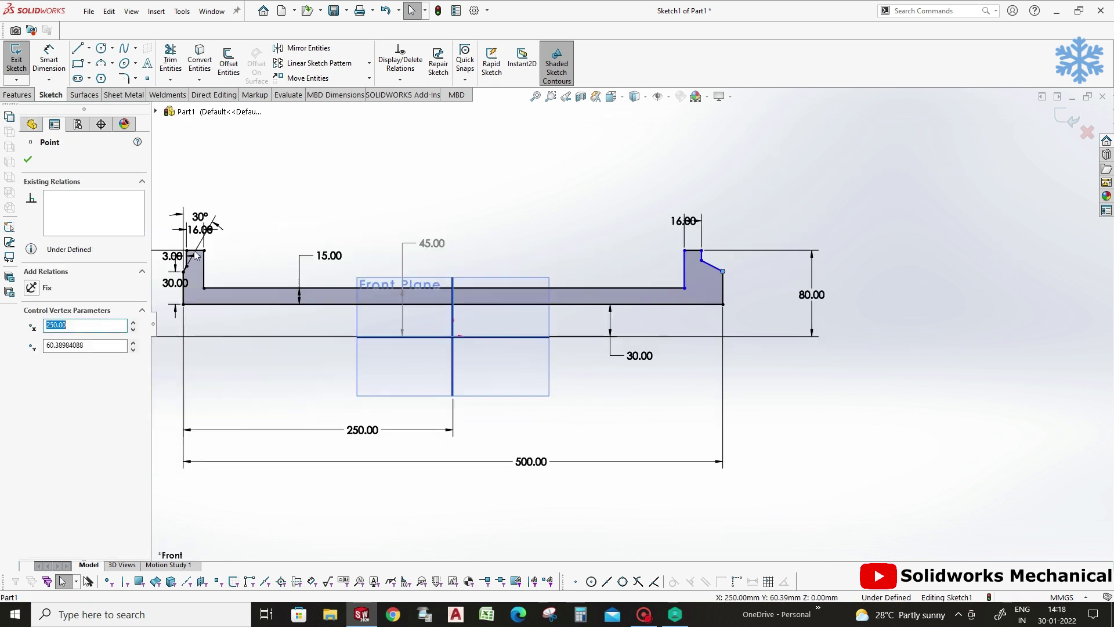
pyautogui.keyDown('ctrl'); pyautogui.click(184, 271); pyautogui.keyUp('ctrl')
pyautogui.click(59, 342)
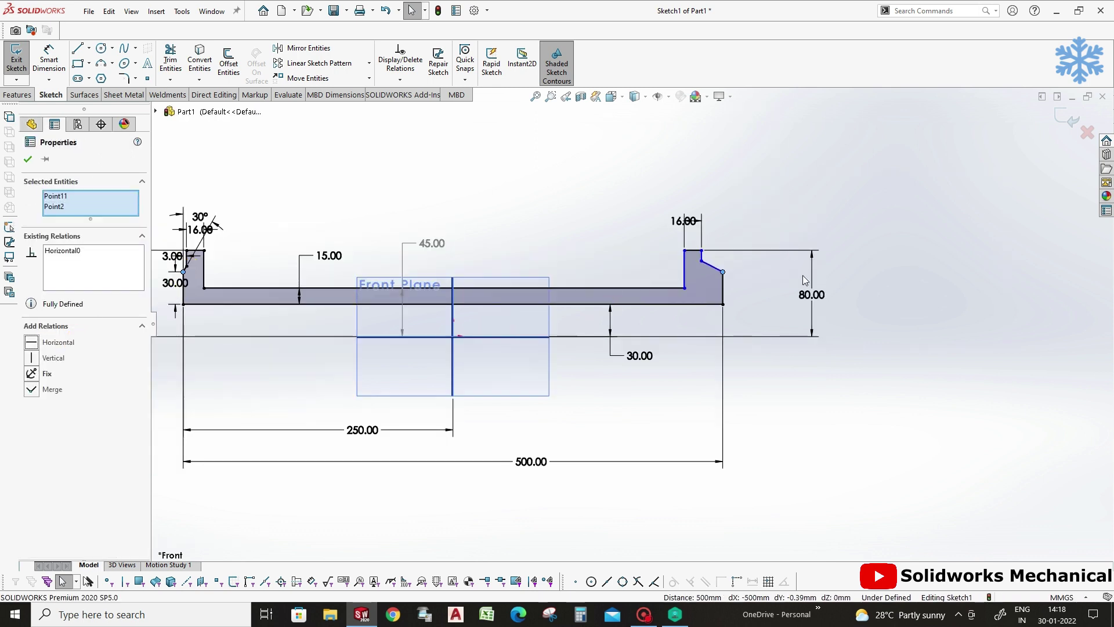
pyautogui.press('Escape')
pyautogui.click(701, 261)
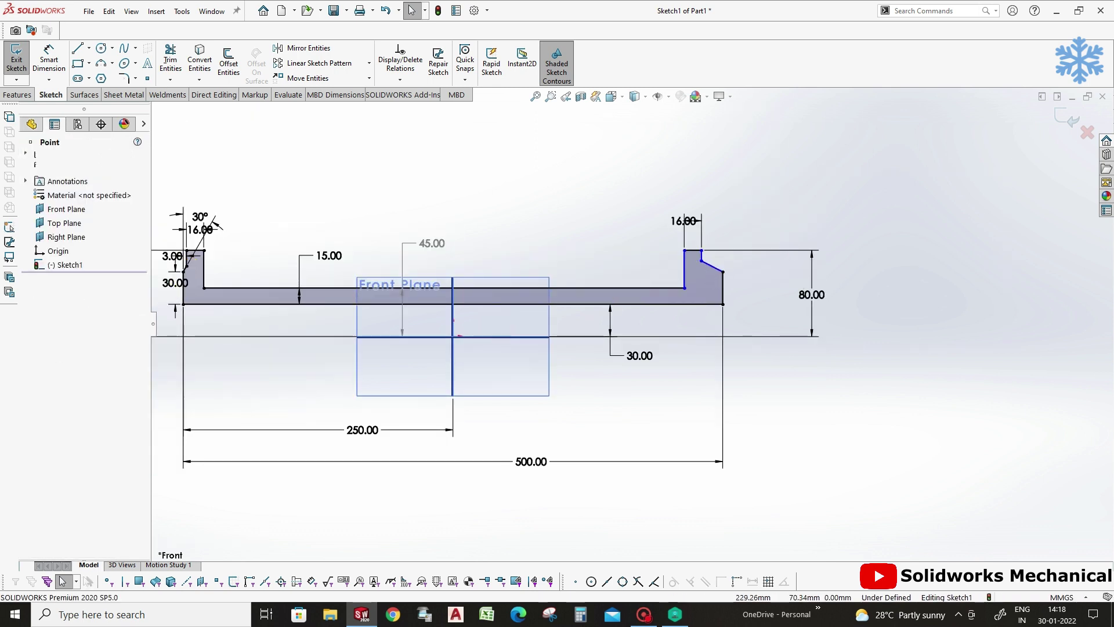
pyautogui.keyDown('ctrl'); pyautogui.click(185, 270); pyautogui.keyUp('ctrl')
pyautogui.click(82, 336)
pyautogui.press('Escape')
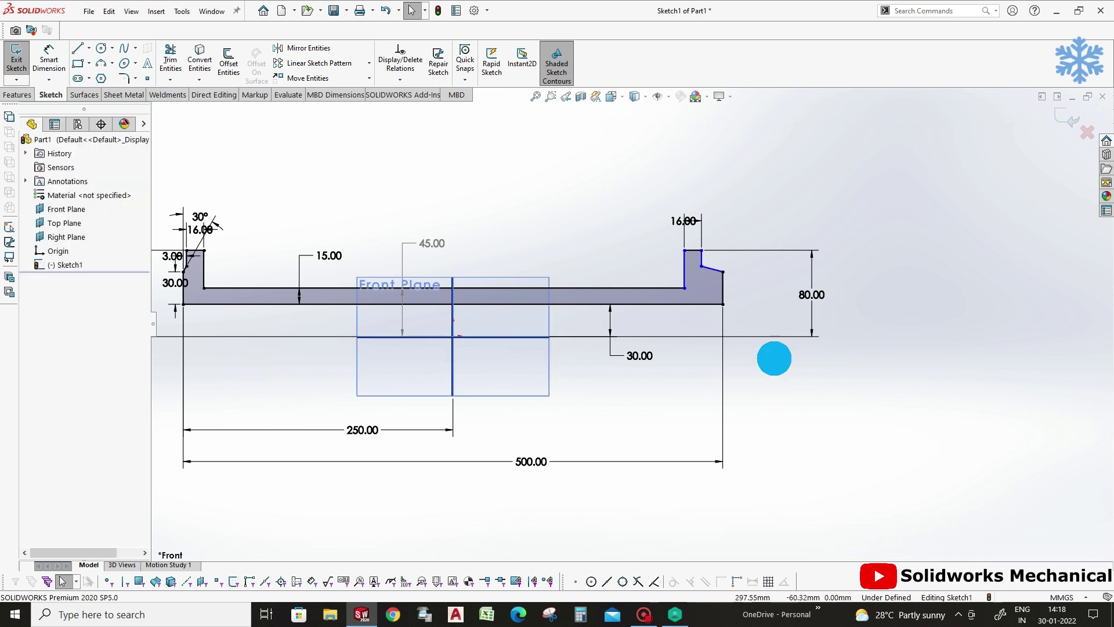
# Dimension the right flange's chamfer at 3 mm.
pyautogui.press('d')
pyautogui.click(723, 284)
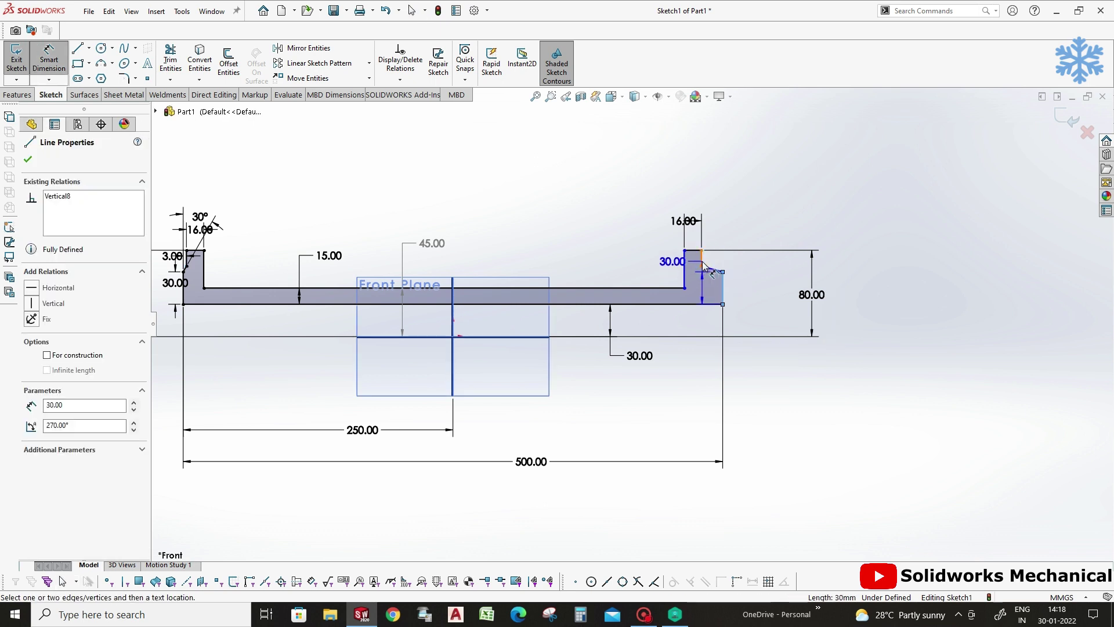
pyautogui.click(740, 220)
pyautogui.write('3')
pyautogui.press('Return')
pyautogui.click(831, 205)
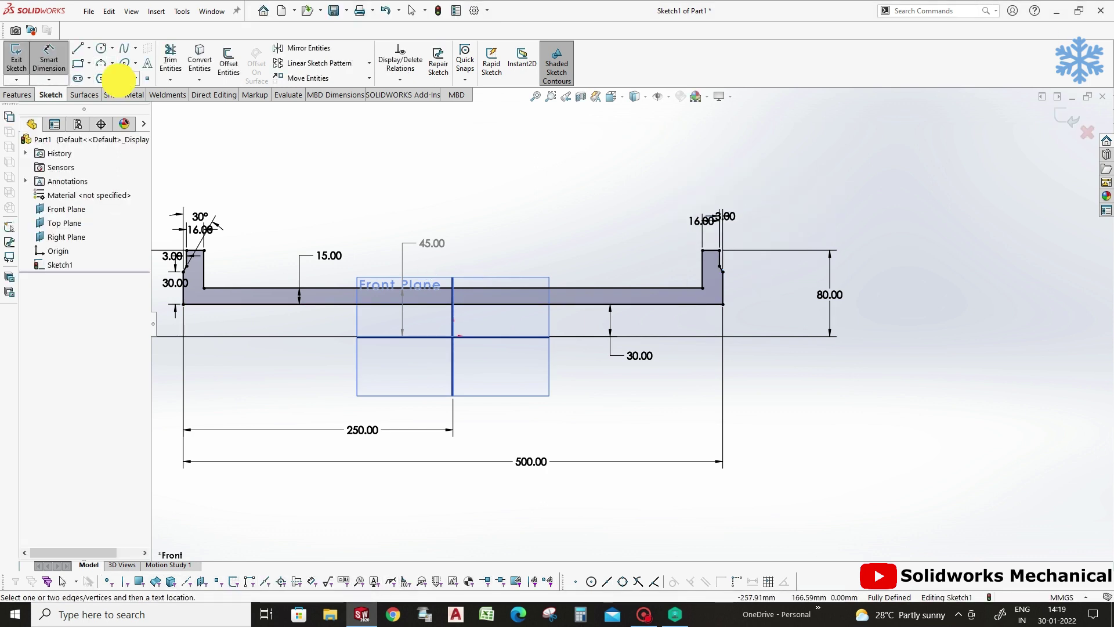
# Fillet both inner flange-to-base corners at 15 mm, then change the radius to 12 mm.
pyautogui.click(122, 80)
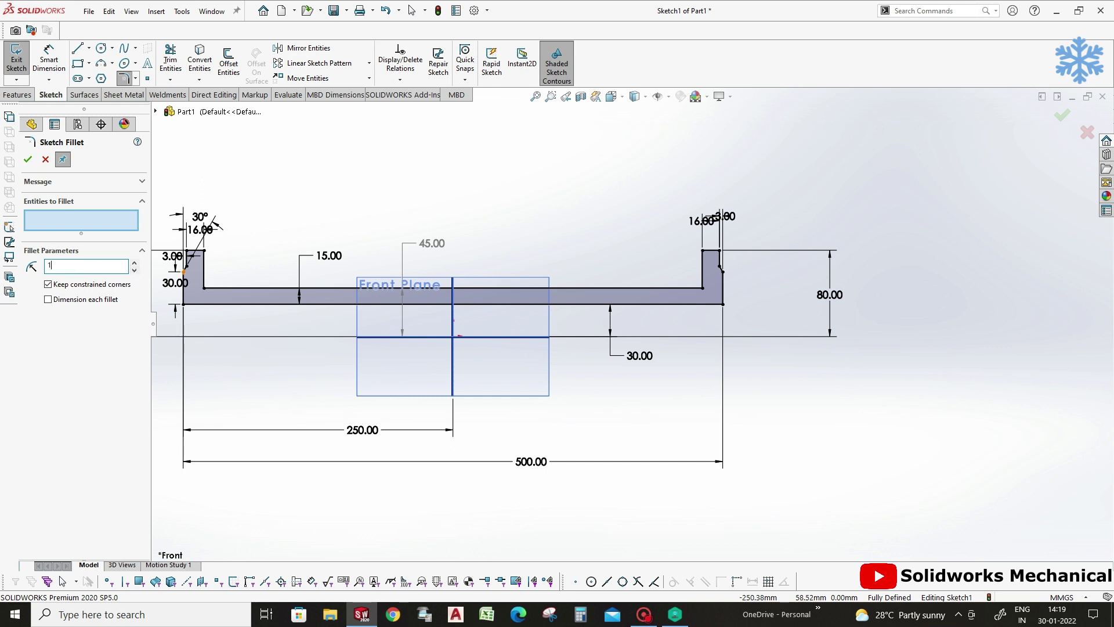
pyautogui.click(216, 287)
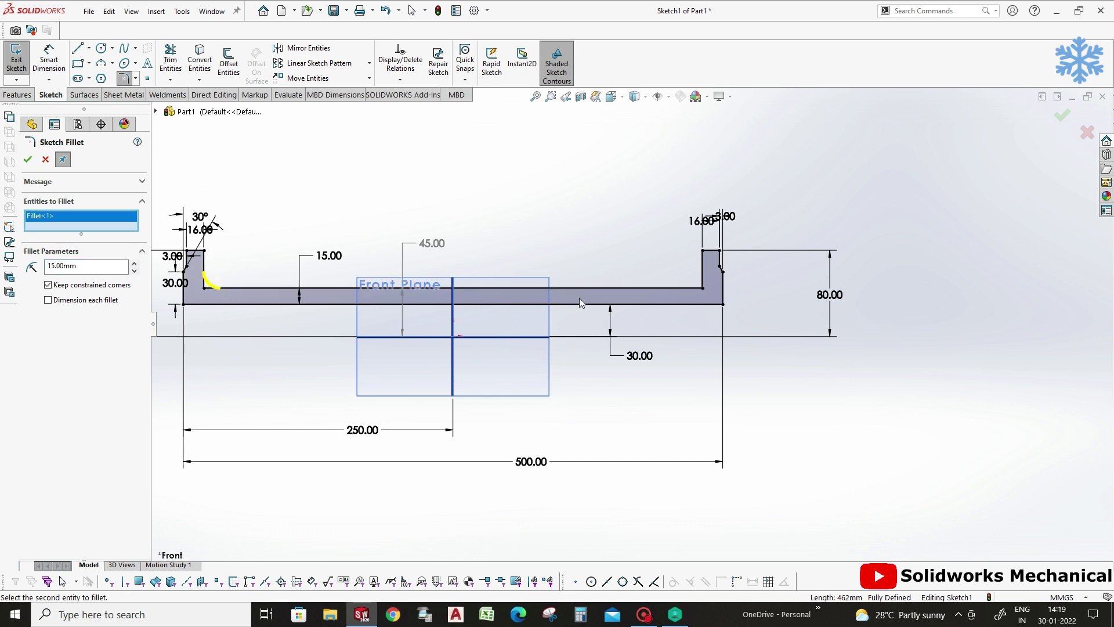
pyautogui.click(676, 287)
pyautogui.moveTo(766, 272)
pyautogui.mouseDown(button='middle')
pyautogui.moveTo(669, 282)
pyautogui.moveTo(621, 303)
pyautogui.moveTo(679, 296)
pyautogui.moveTo(672, 303)
pyautogui.mouseUp(button='middle')
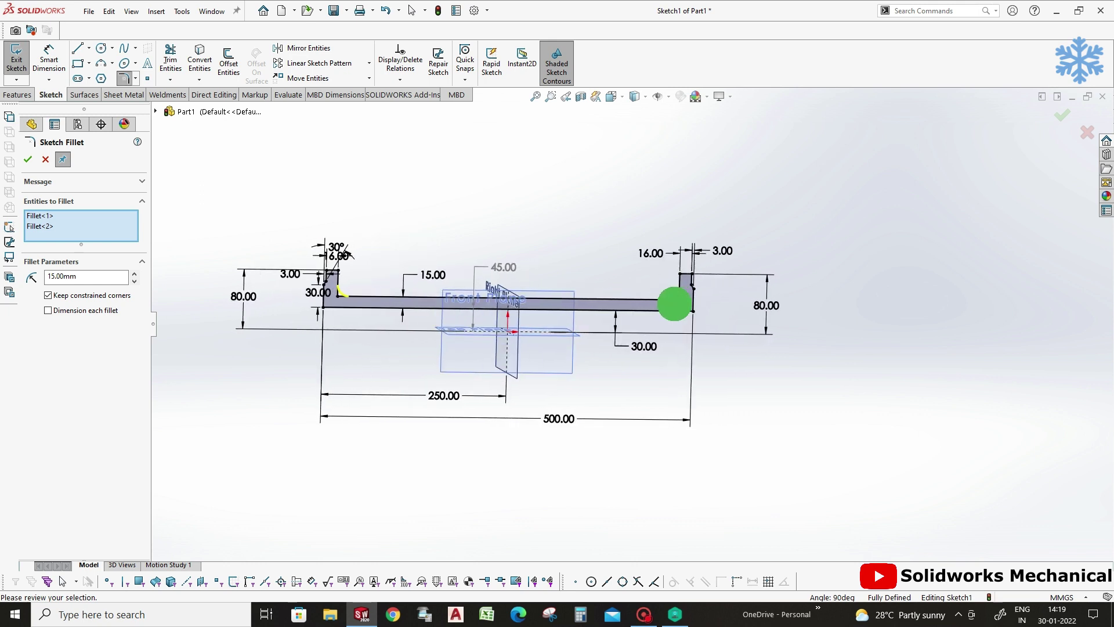
pyautogui.click(28, 159)
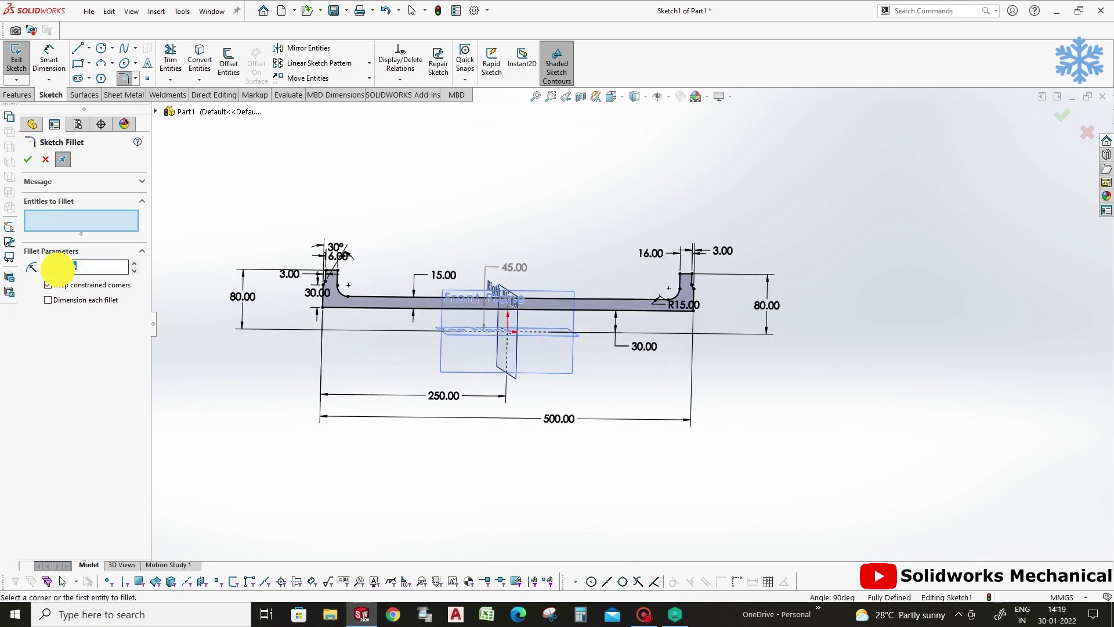
pyautogui.click(28, 159)
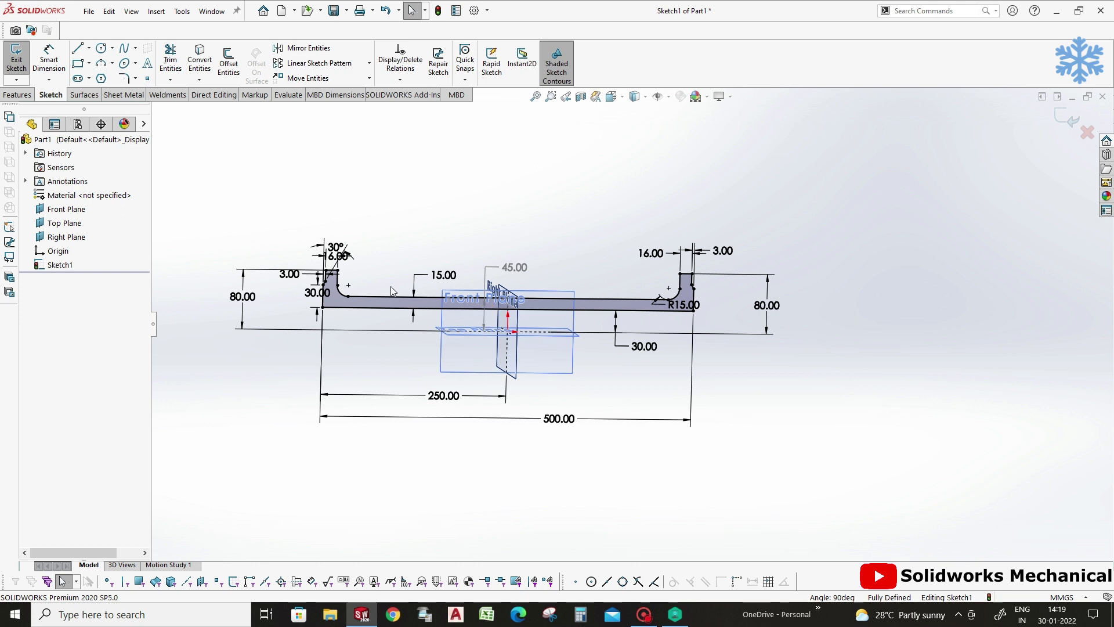
pyautogui.doubleClick(685, 305)
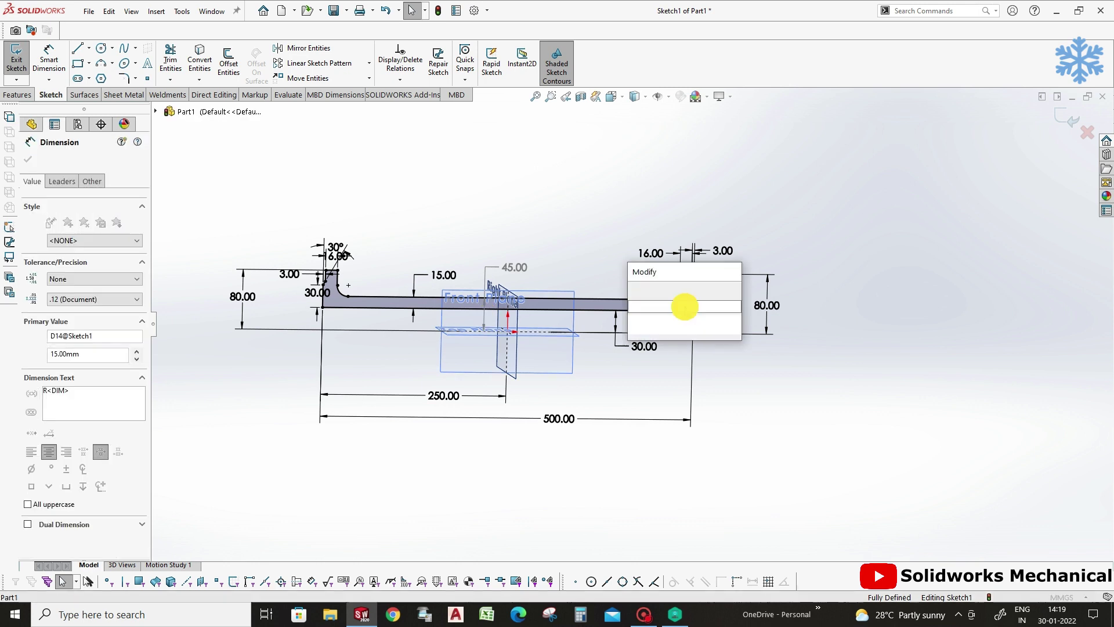
pyautogui.click(846, 241)
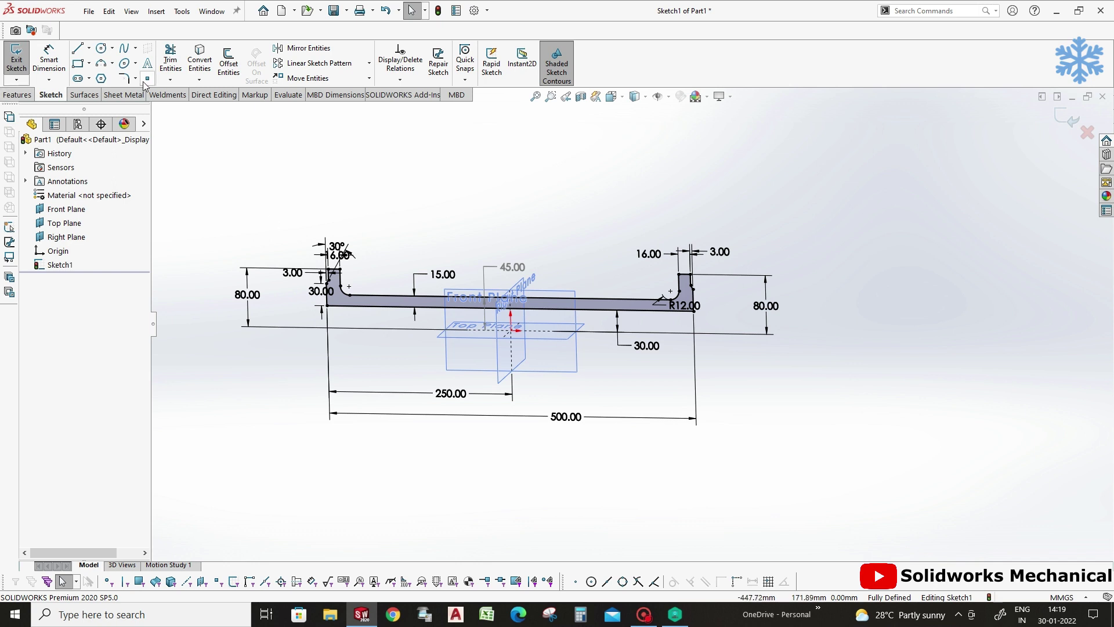
pyautogui.click(89, 49)
# Draw a horizontal construction line beneath the pipe profile.
pyautogui.click(99, 91)
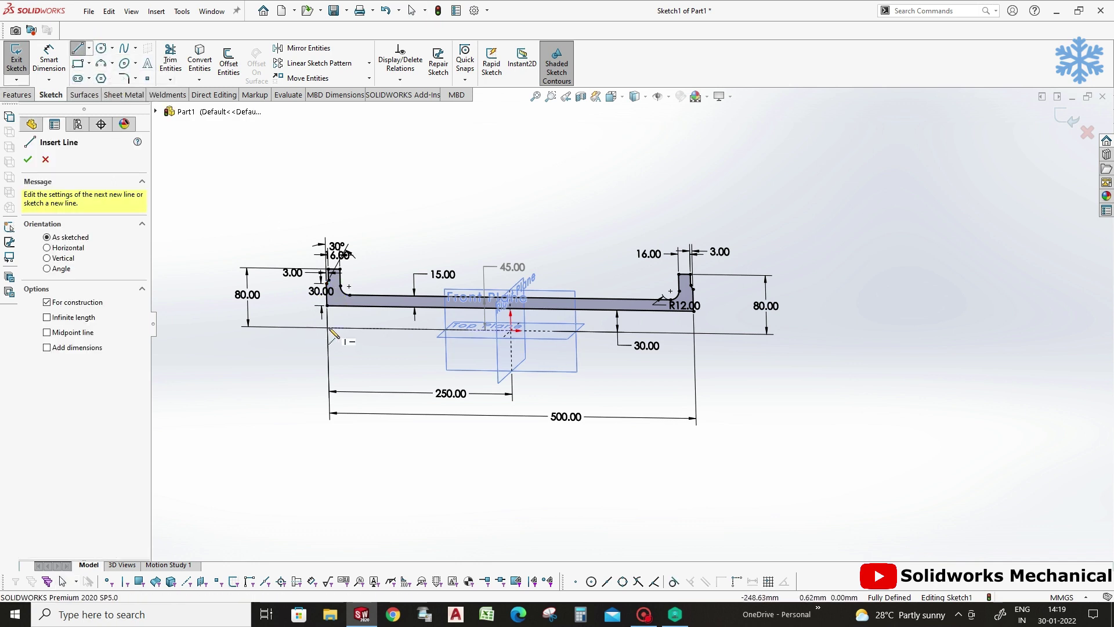
pyautogui.click(328, 328)
pyautogui.click(646, 332)
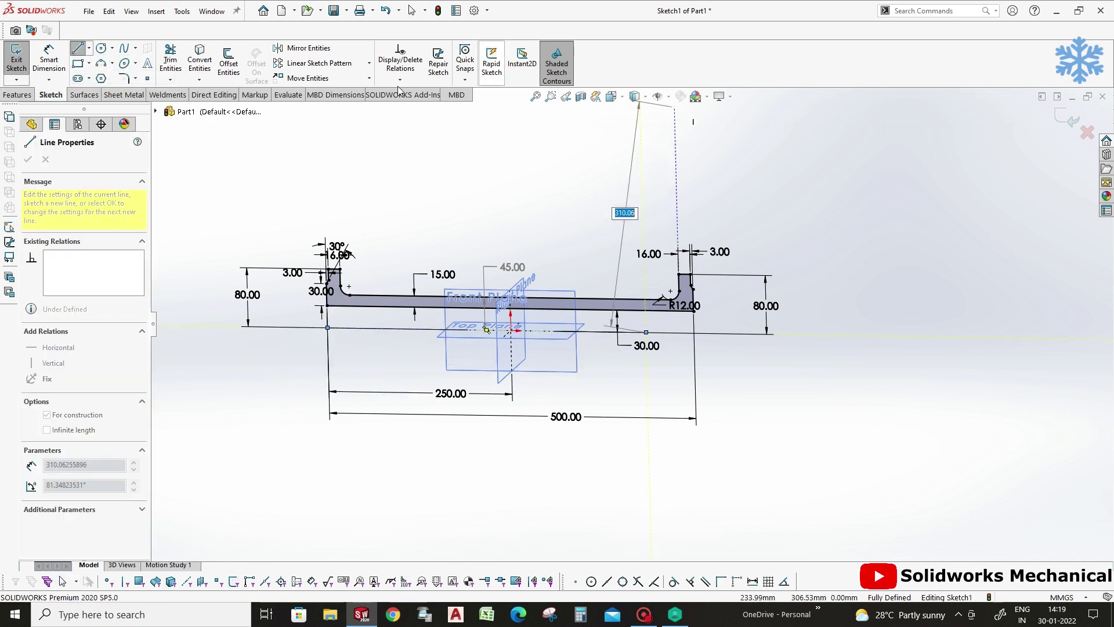
pyautogui.click(3, 95)
pyautogui.click(700, 58)
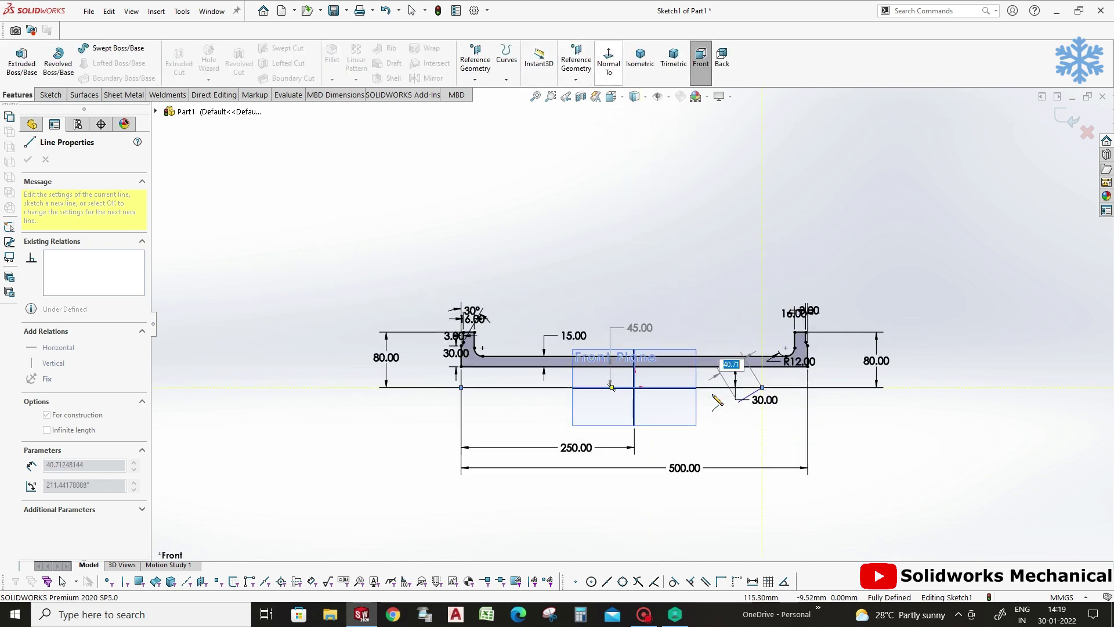
pyautogui.press('Escape')
# Add a Midpoint relation between the construction line and the origin.
pyautogui.click(647, 387)
pyautogui.scroll(-4, 645, 395)
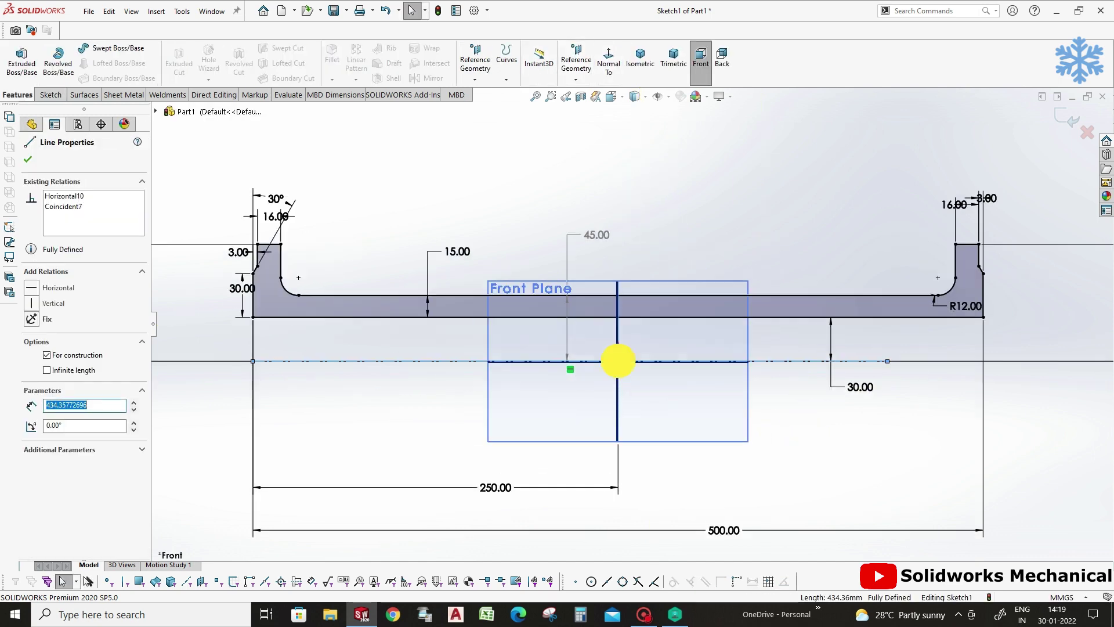
pyautogui.keyDown('ctrl'); pyautogui.click(618, 362); pyautogui.keyUp('ctrl')
pyautogui.click(32, 341)
pyautogui.click(753, 418)
pyautogui.scroll(4, 753, 418)
pyautogui.moveTo(753, 419); pyautogui.dragTo(620, 380, button='middle')
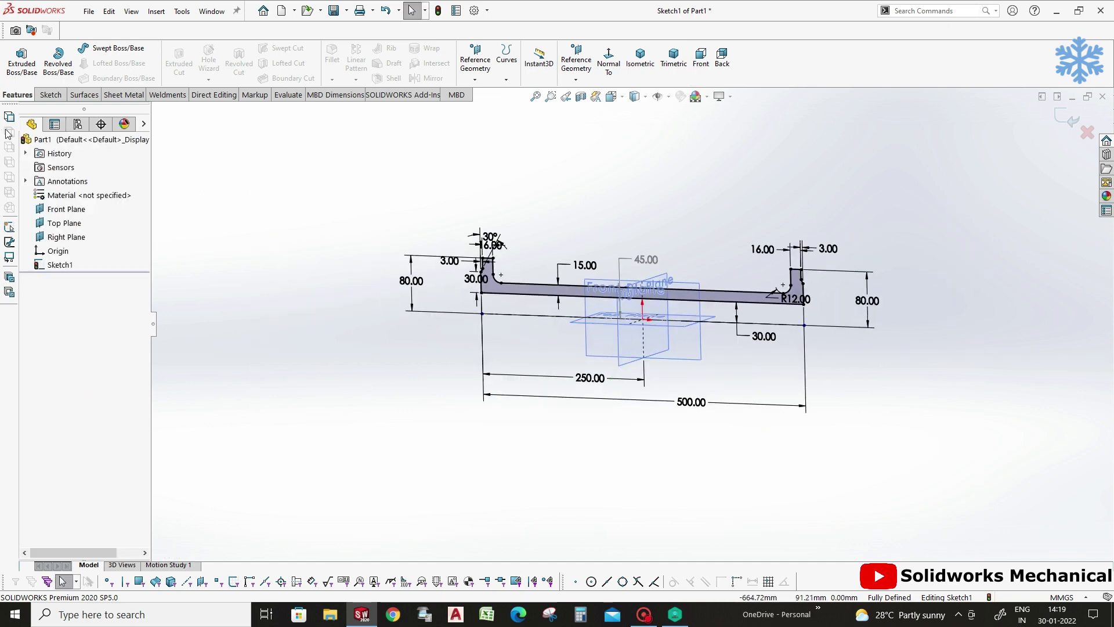
pyautogui.click(44, 69)
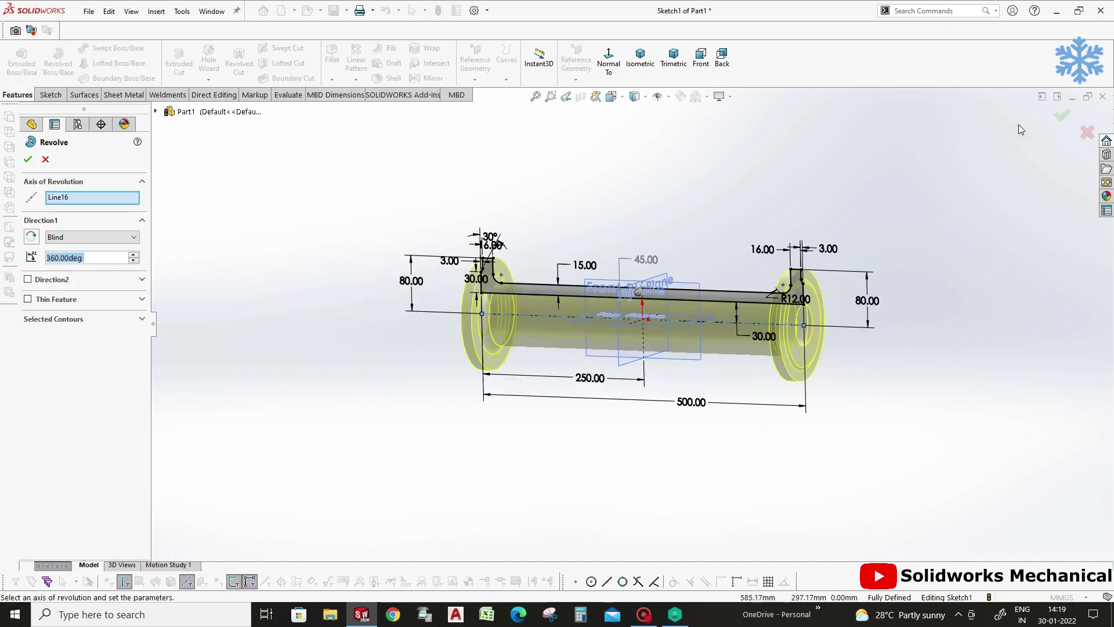
# Revolve the profile 360° about the construction line to create Revolve1.
pyautogui.click(1063, 114)
pyautogui.moveTo(761, 216)
pyautogui.mouseDown(button='middle')
pyautogui.moveTo(841, 302)
pyautogui.moveTo(791, 269)
pyautogui.moveTo(739, 266)
pyautogui.moveTo(778, 271)
pyautogui.moveTo(783, 301)
pyautogui.mouseUp(button='middle')
pyautogui.click(751, 360)
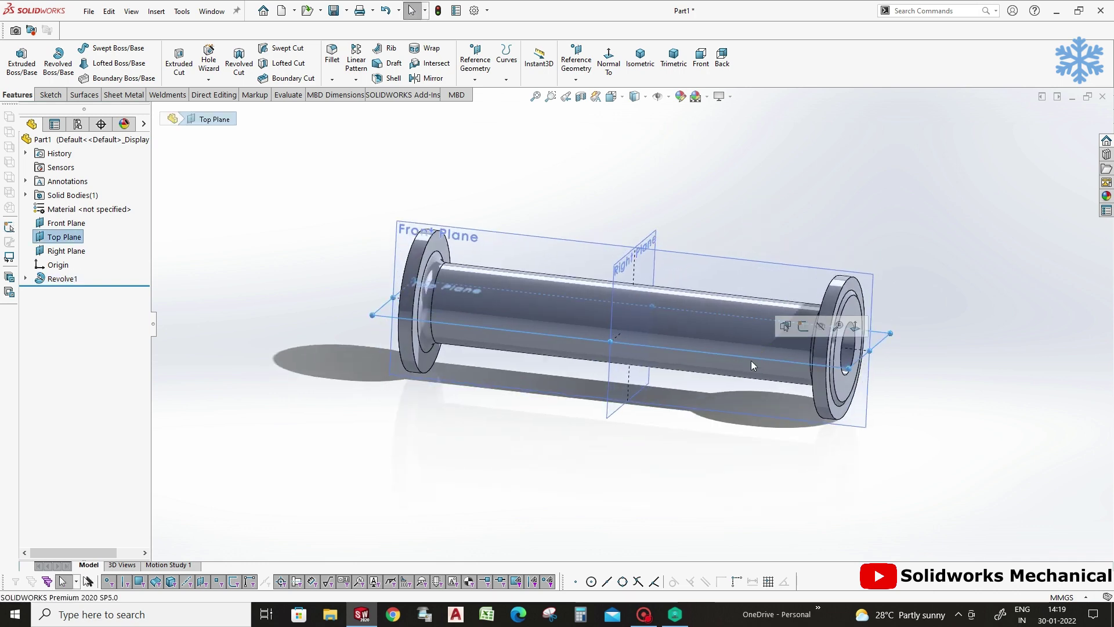
# Create Plane1 offset 120 mm from the Top Plane and select it.
pyautogui.click(475, 80)
pyautogui.click(651, 190)
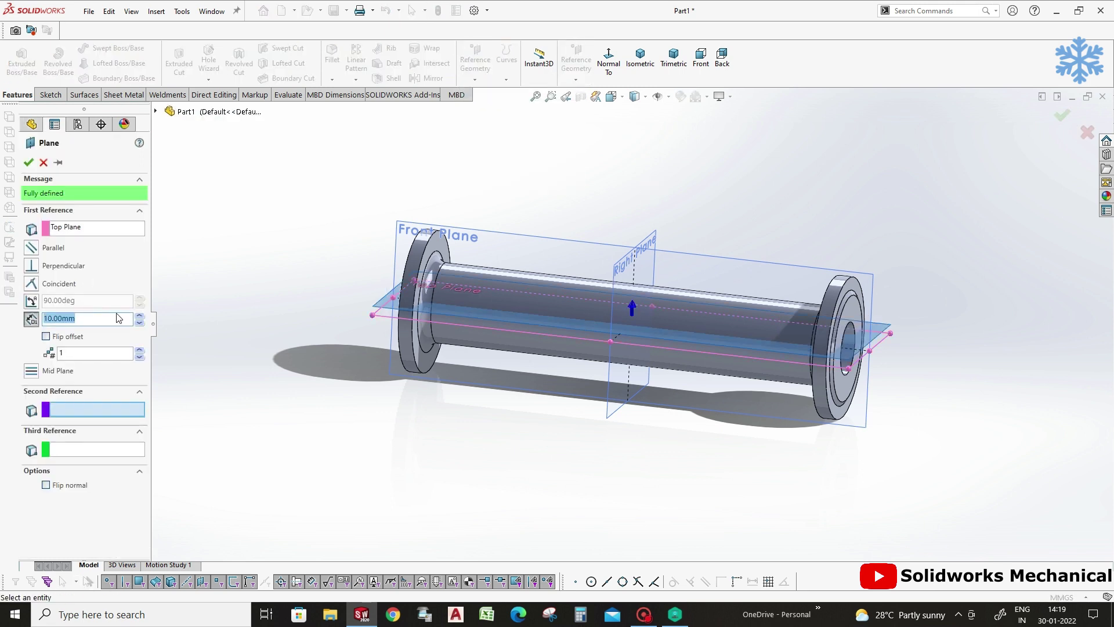
pyautogui.write('120')
pyautogui.press('Return')
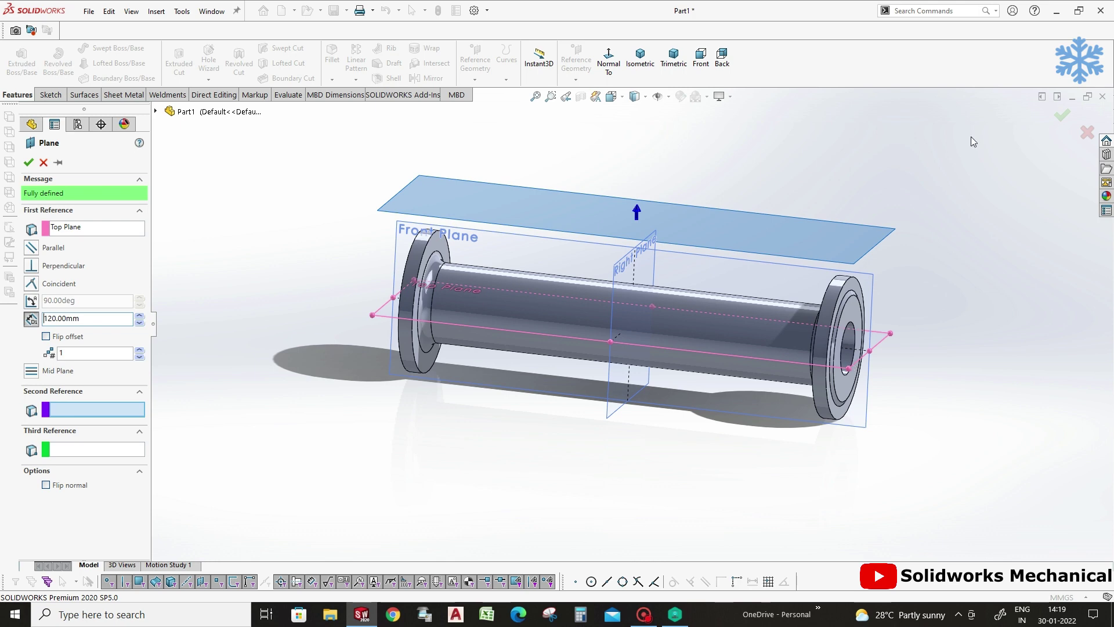
pyautogui.click(1062, 118)
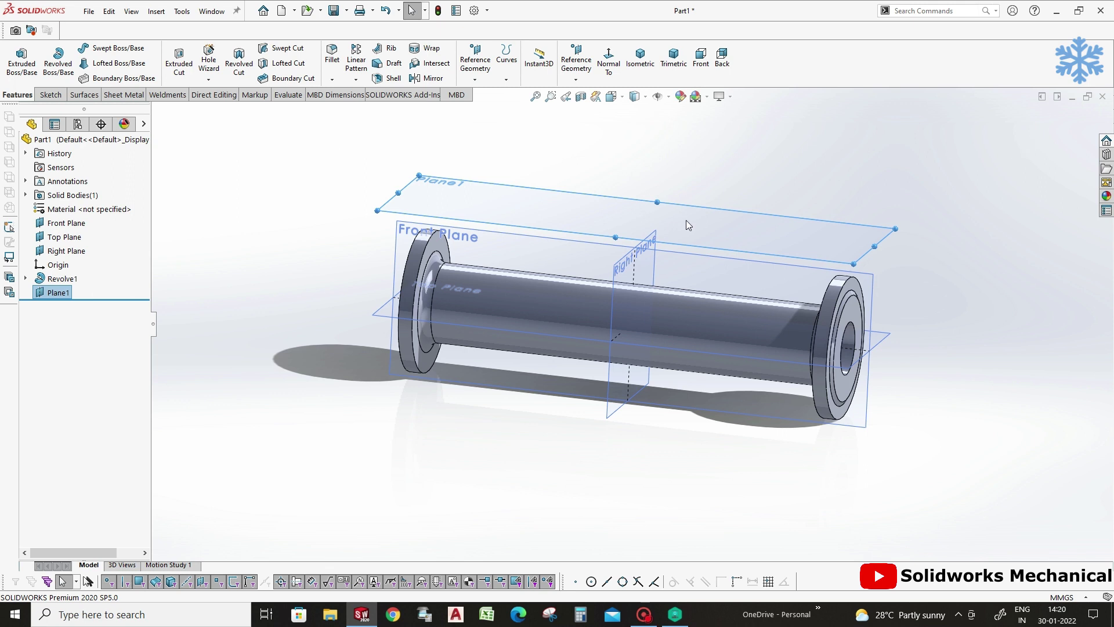
pyautogui.click(742, 209)
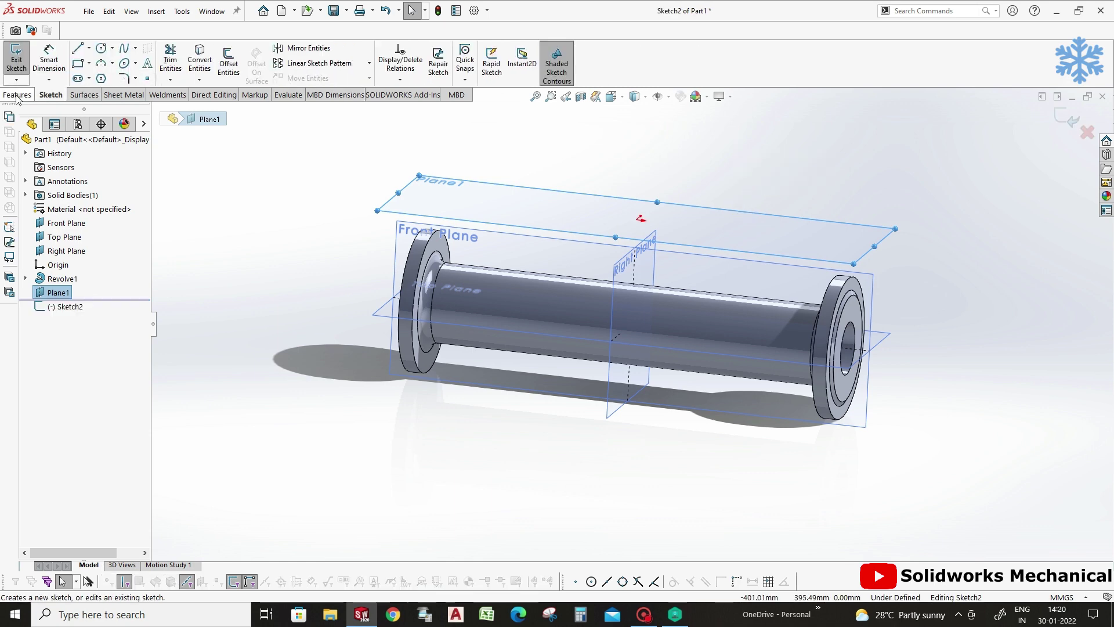
# Sketch two concentric circles at the origin, dimensioned Ø80 and Ø120.
pyautogui.click(50, 94)
pyautogui.click(101, 48)
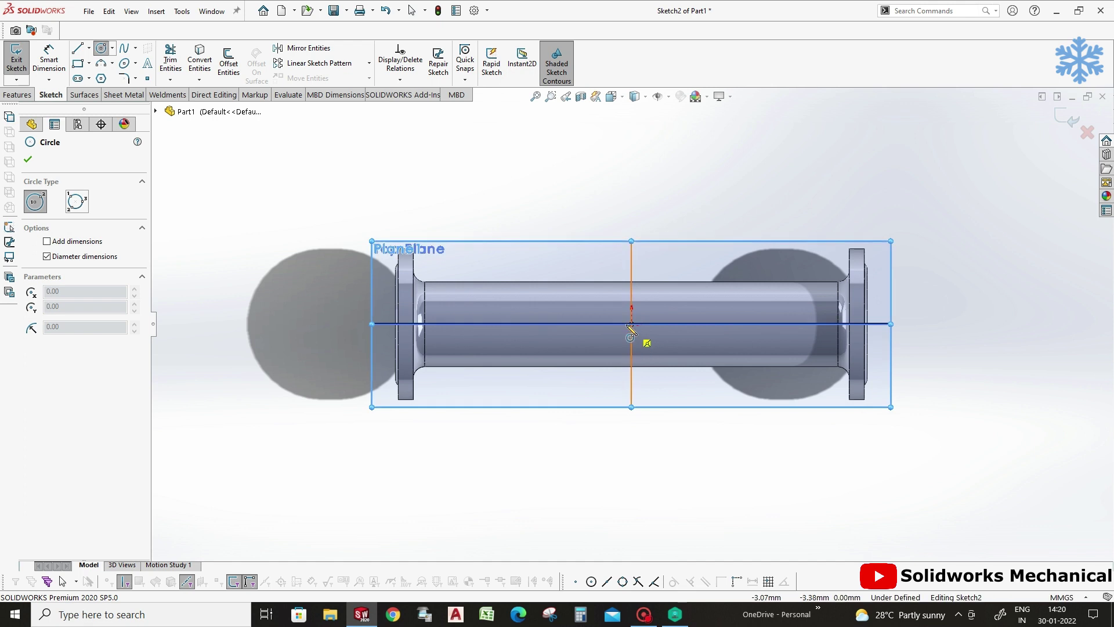
pyautogui.moveTo(631, 323); pyautogui.dragTo(687, 268)
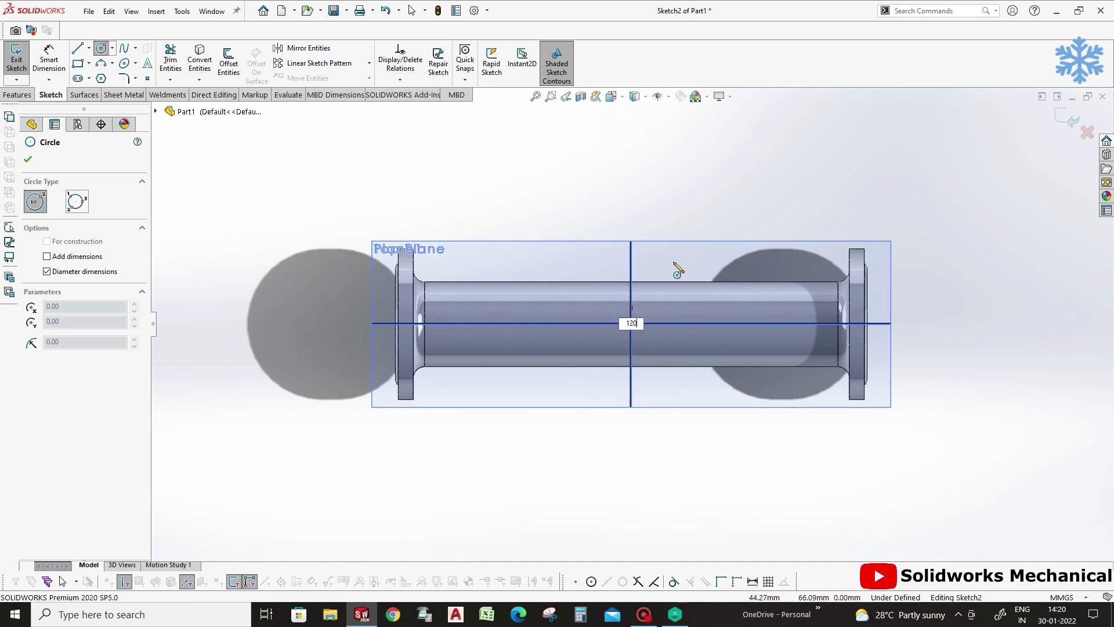
pyautogui.press('Return')
pyautogui.click(632, 323)
pyautogui.click(662, 340)
pyautogui.press('d')
pyautogui.click(659, 297)
pyautogui.click(667, 341)
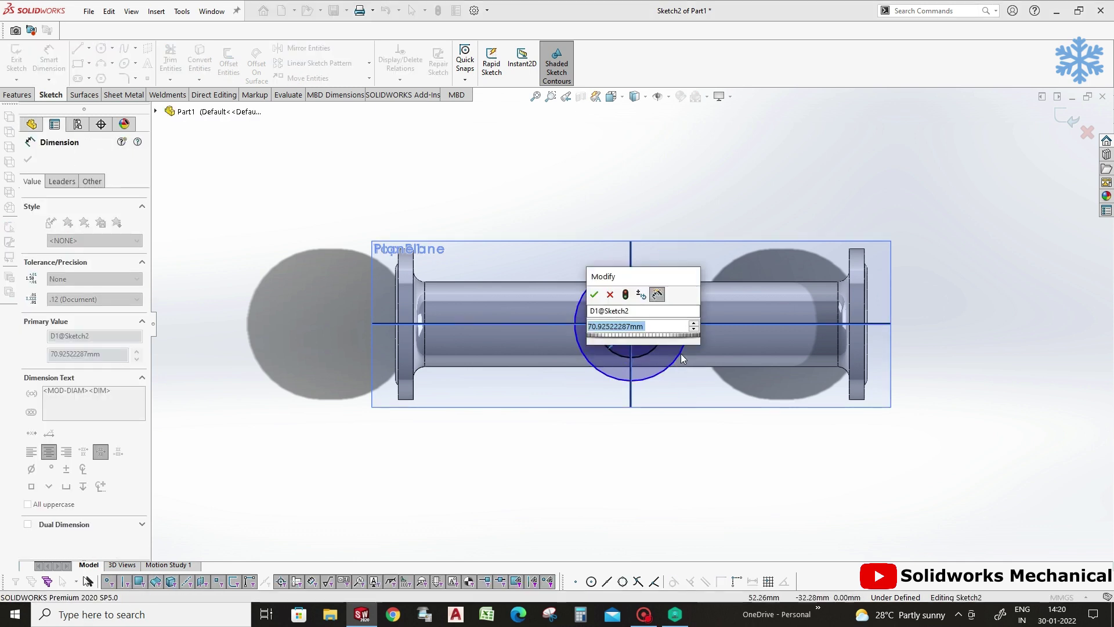
pyautogui.write('40')
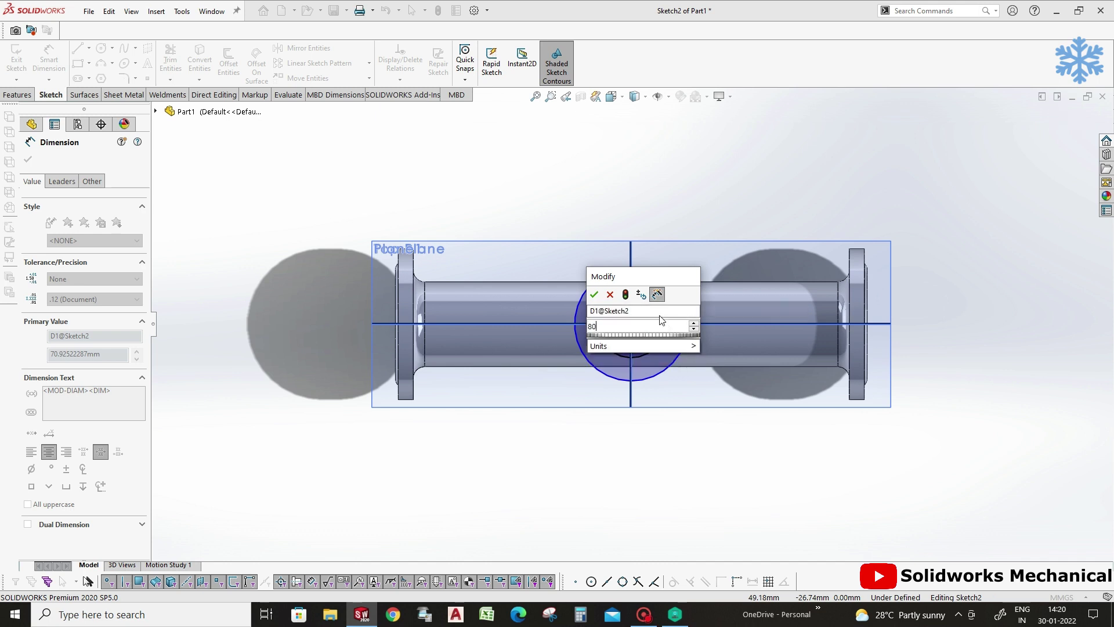
pyautogui.press('Return')
pyautogui.click(679, 295)
pyautogui.click(702, 251)
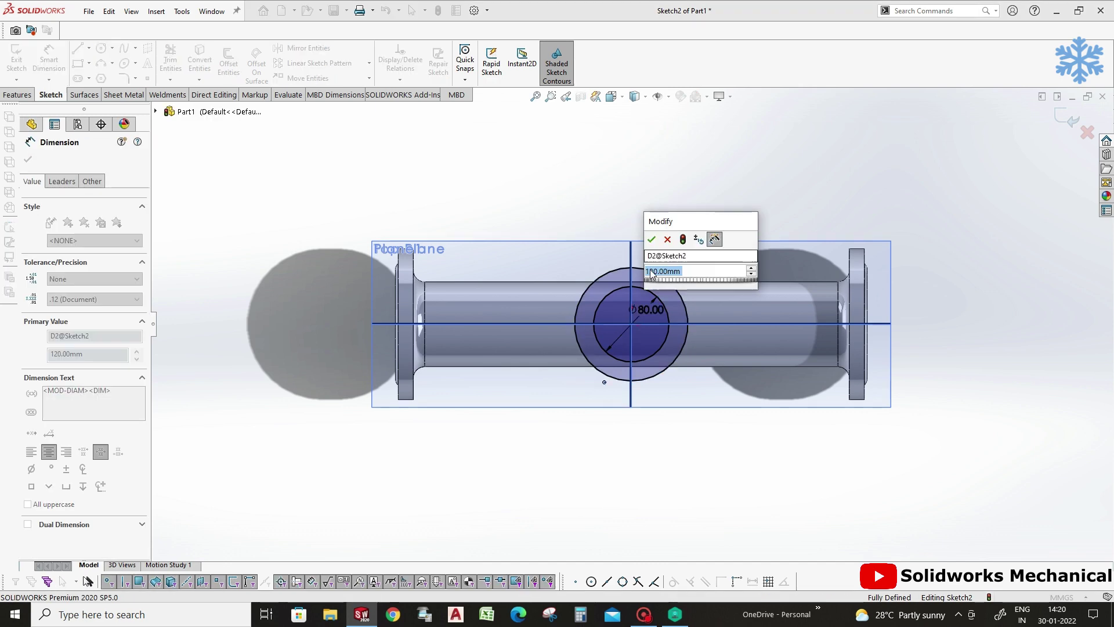
pyautogui.click(654, 240)
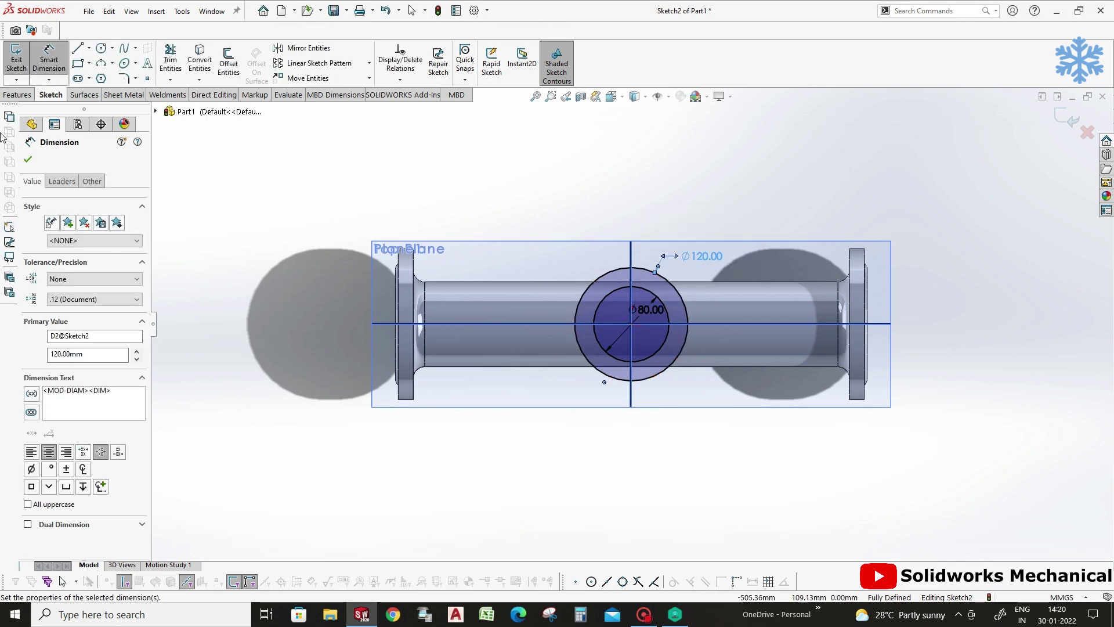
# Extrude the ring sketch Blind 14 mm as Boss-Extrude1.
pyautogui.click(17, 94)
pyautogui.click(21, 61)
pyautogui.write('14.00mm')
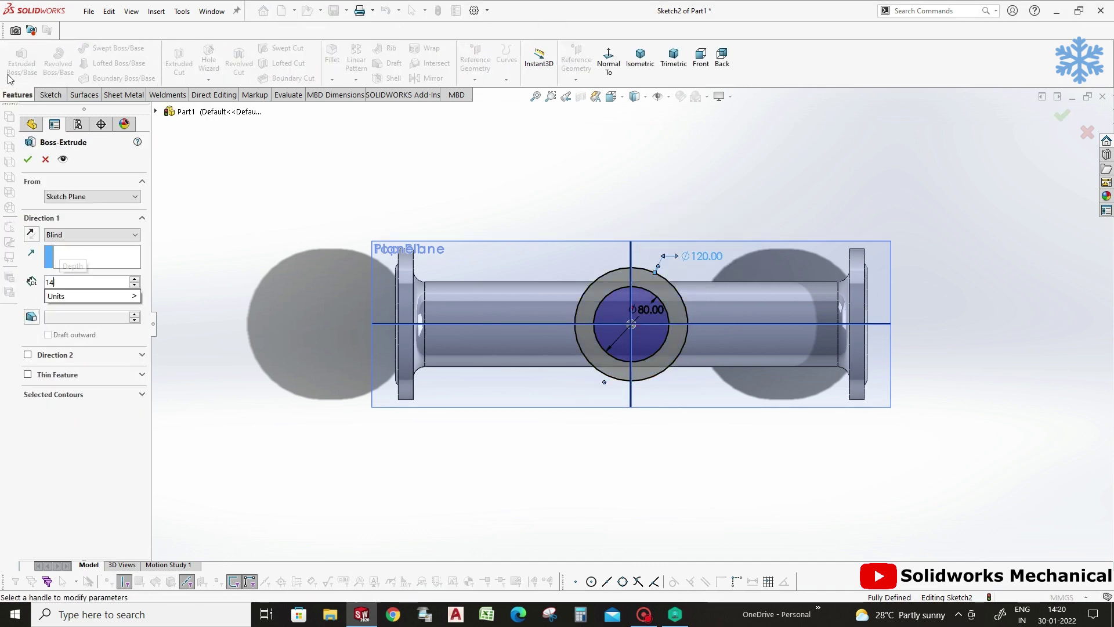
pyautogui.click(1063, 117)
pyautogui.moveTo(677, 245)
pyautogui.mouseDown(button='middle')
pyautogui.moveTo(694, 232)
pyautogui.moveTo(694, 186)
pyautogui.moveTo(554, 169)
pyautogui.mouseUp(button='middle')
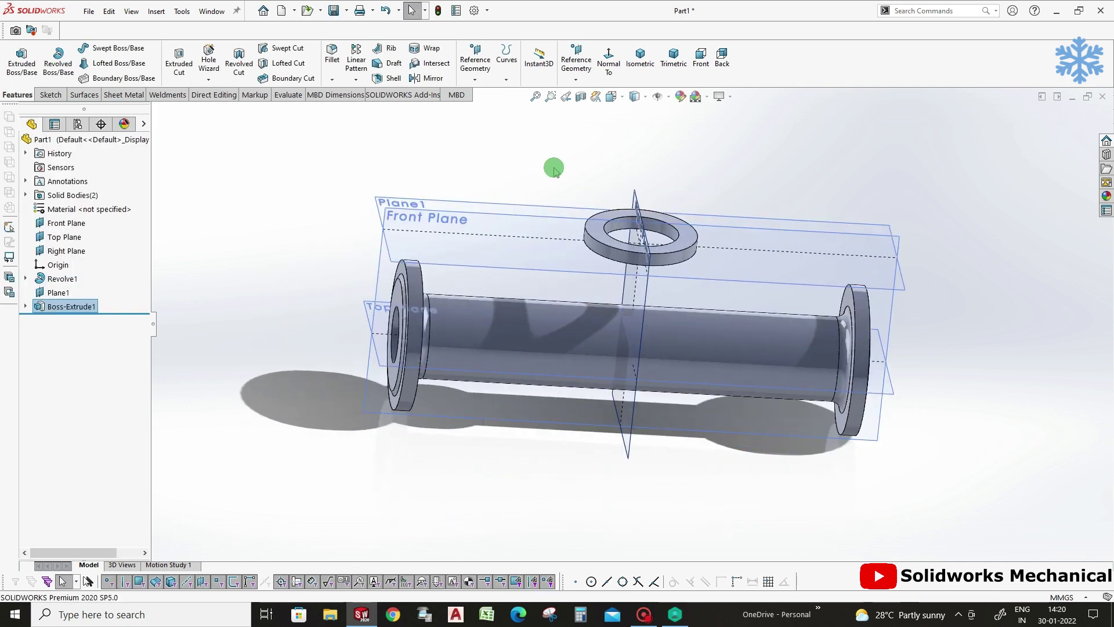
# On Plane1, sketch a circle 10 mm from the ring's inner edge.
pyautogui.click(33, 81)
pyautogui.click(677, 244)
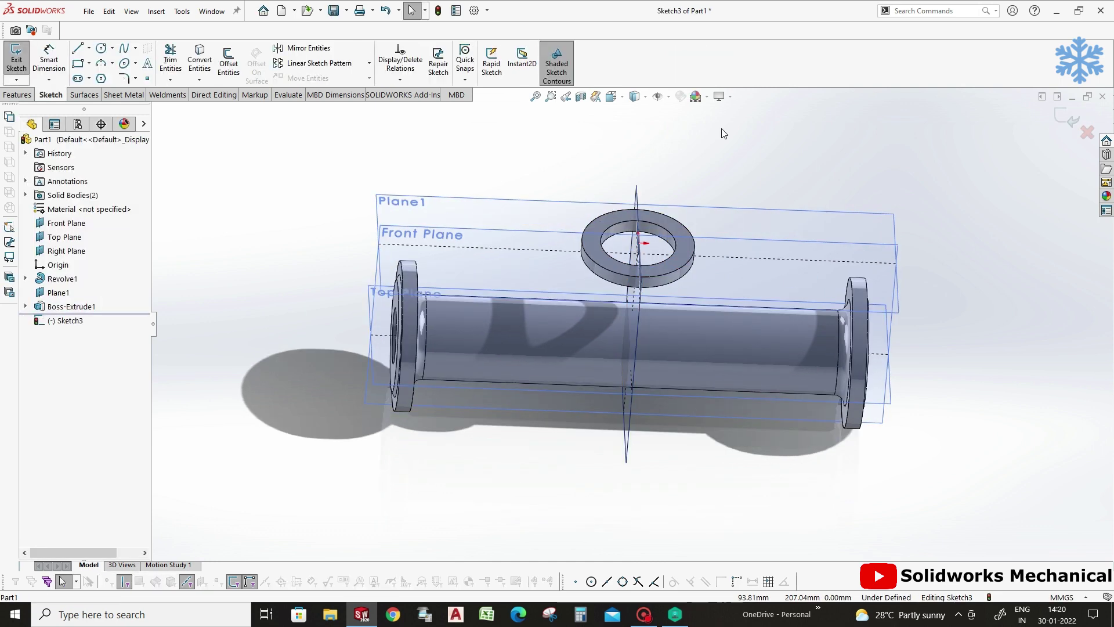
pyautogui.click(16, 95)
pyautogui.click(608, 58)
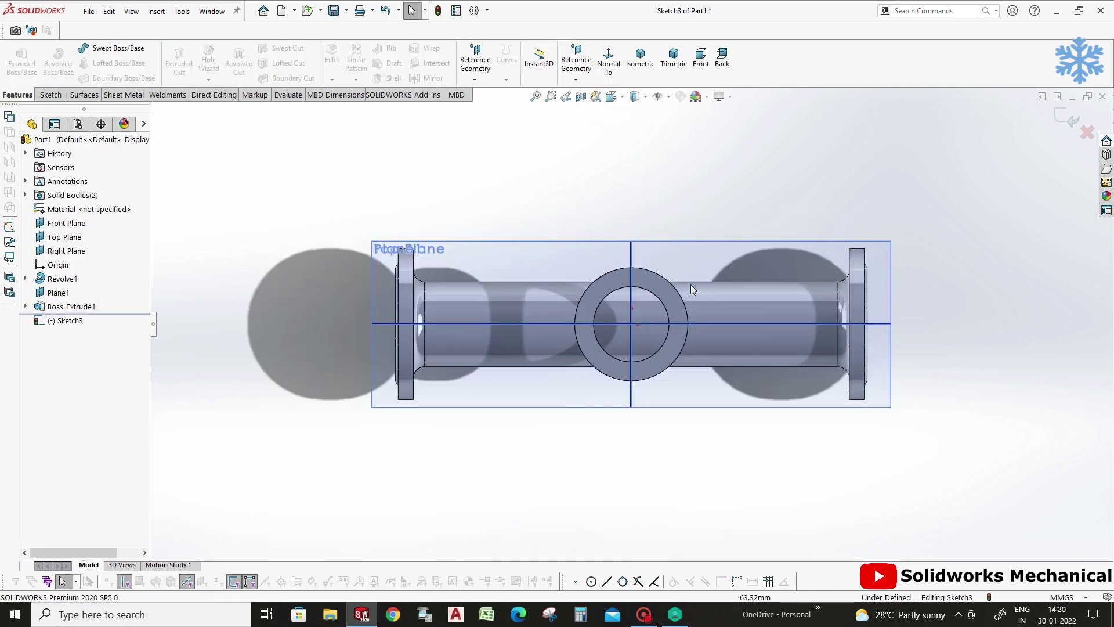
pyautogui.click(662, 300)
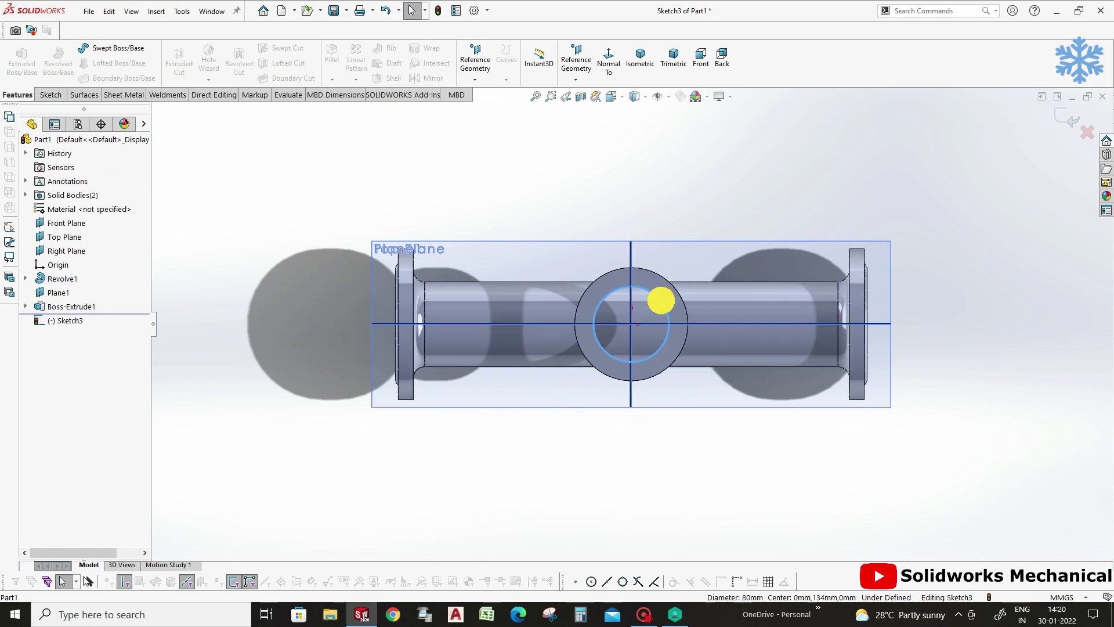
pyautogui.click(50, 95)
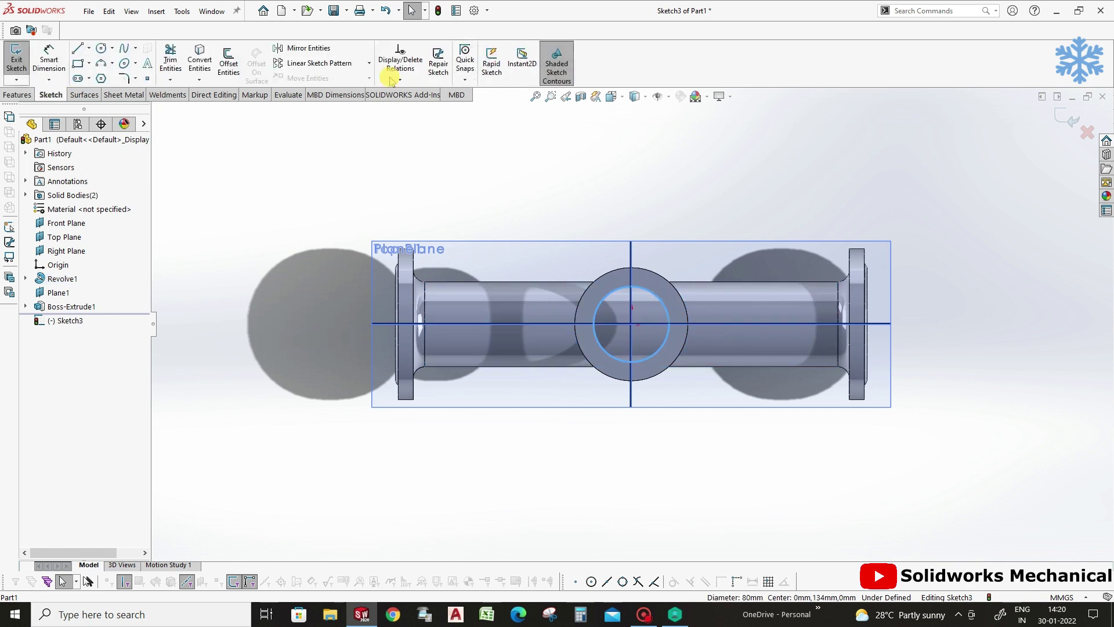
pyautogui.moveTo(656, 224)
pyautogui.mouseDown(button='right')
pyautogui.moveTo(664, 302)
pyautogui.moveTo(666, 274)
pyautogui.mouseUp(button='right')
pyautogui.scroll(-3, 634, 332)
pyautogui.click(632, 327)
pyautogui.click(660, 291)
pyautogui.click(660, 282)
pyautogui.click(716, 328)
pyautogui.write('10')
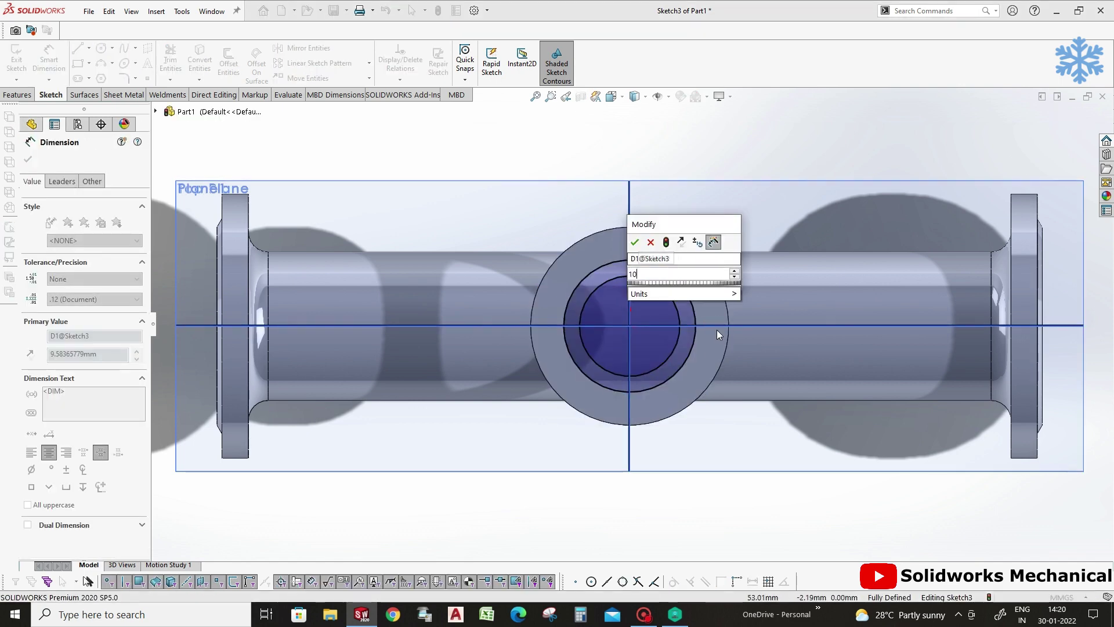
pyautogui.press('Return')
pyautogui.moveTo(712, 333)
pyautogui.mouseDown(button='middle')
pyautogui.moveTo(685, 276)
pyautogui.moveTo(690, 253)
pyautogui.moveTo(287, 144)
pyautogui.mouseUp(button='middle')
# Extrude the circle Up To Surface onto the main pipe's outer face.
pyautogui.click(18, 95)
pyautogui.click(21, 63)
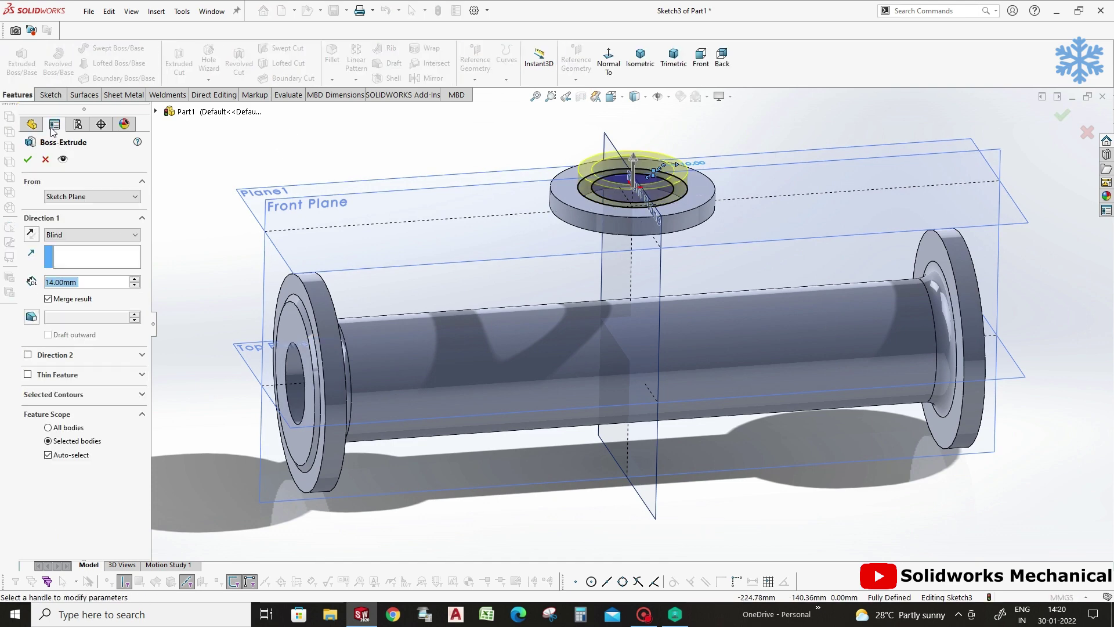
pyautogui.click(58, 235)
pyautogui.click(76, 278)
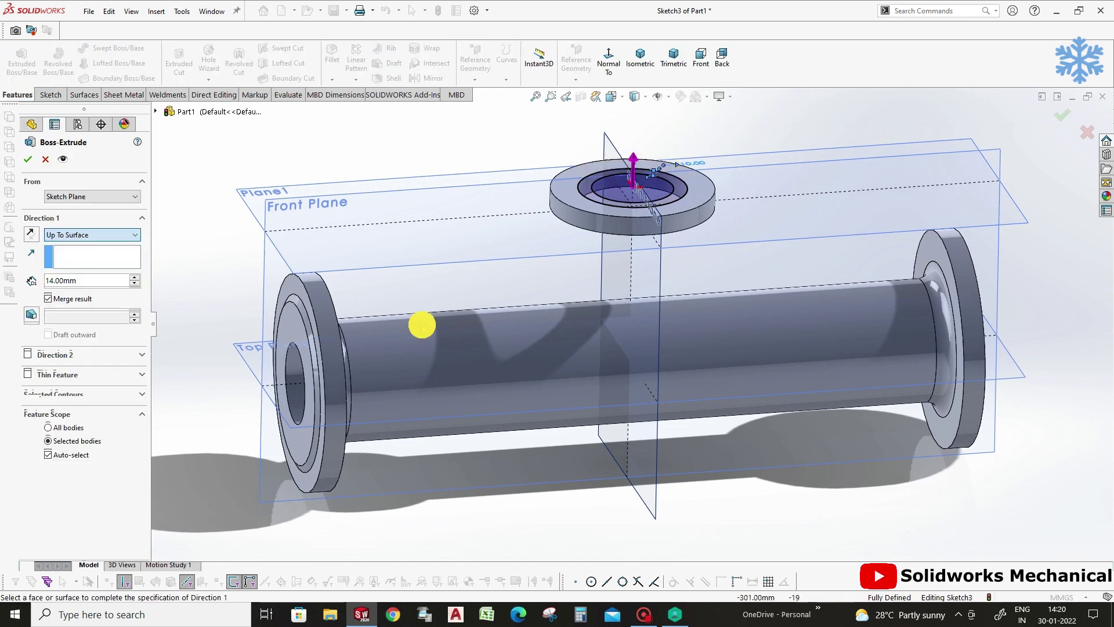
pyautogui.click(745, 337)
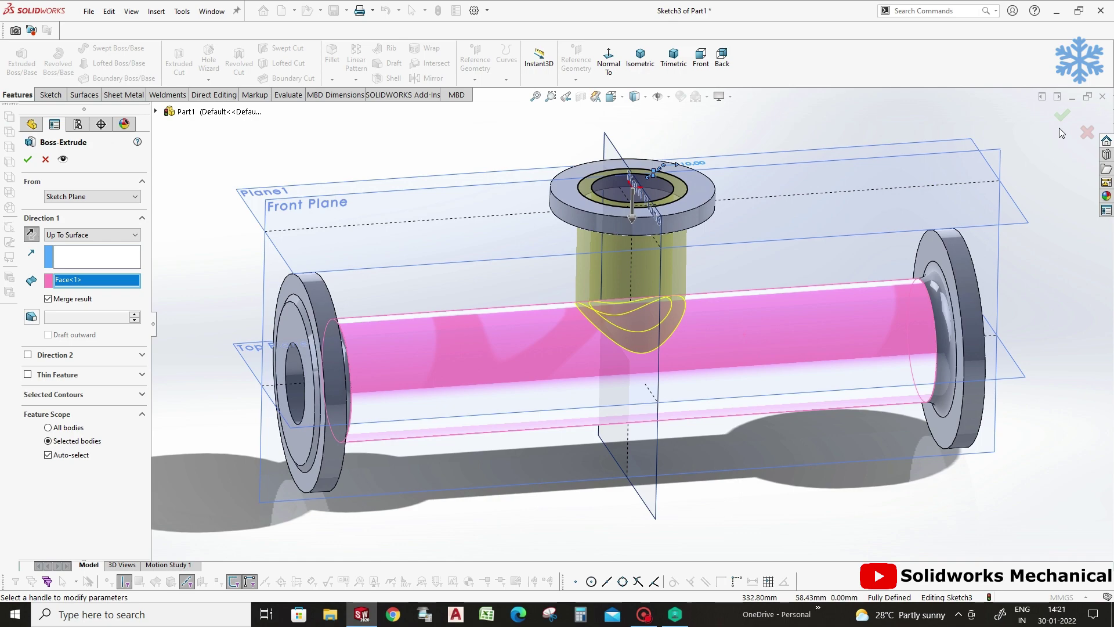
pyautogui.click(1062, 117)
pyautogui.moveTo(642, 230)
pyautogui.mouseDown(button='middle')
pyautogui.moveTo(517, 179)
pyautogui.moveTo(579, 192)
pyautogui.moveTo(697, 254)
pyautogui.moveTo(709, 286)
pyautogui.moveTo(695, 369)
pyautogui.mouseUp(button='middle')
# Select the Top Plane as the reference for a new plane.
pyautogui.scroll(4, 703, 368)
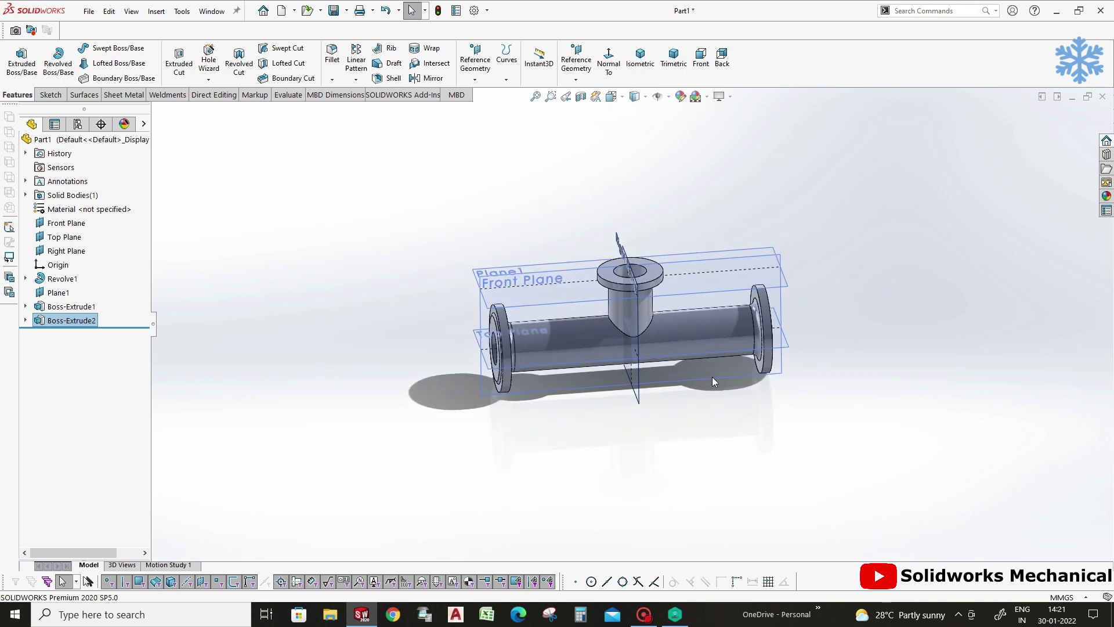
pyautogui.click(712, 377)
pyautogui.moveTo(772, 344); pyautogui.dragTo(721, 360, button='middle')
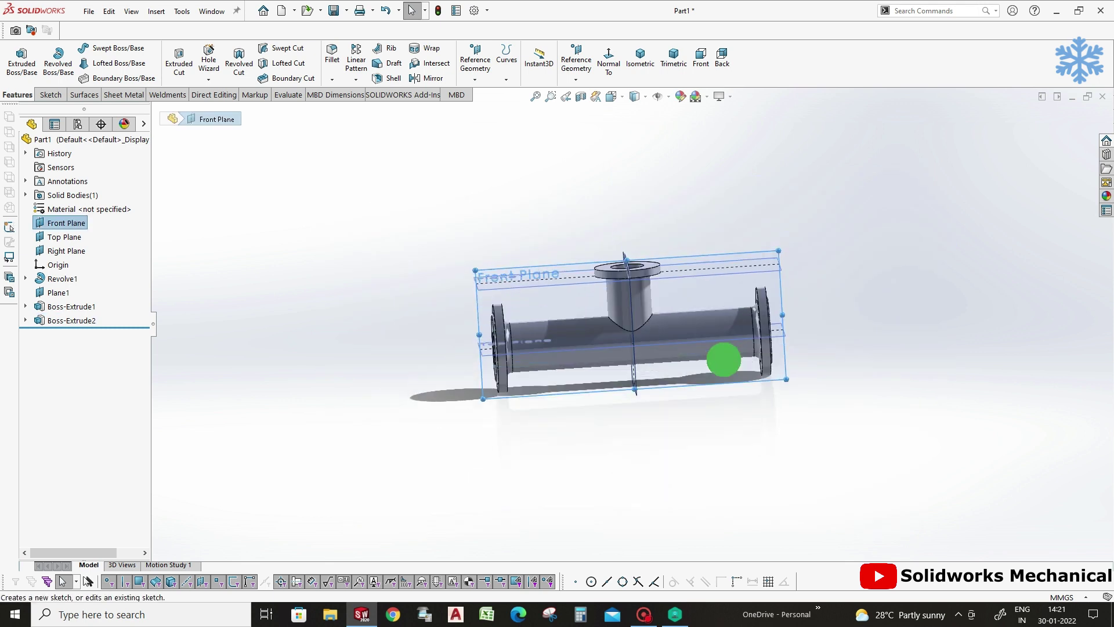
pyautogui.click(472, 376)
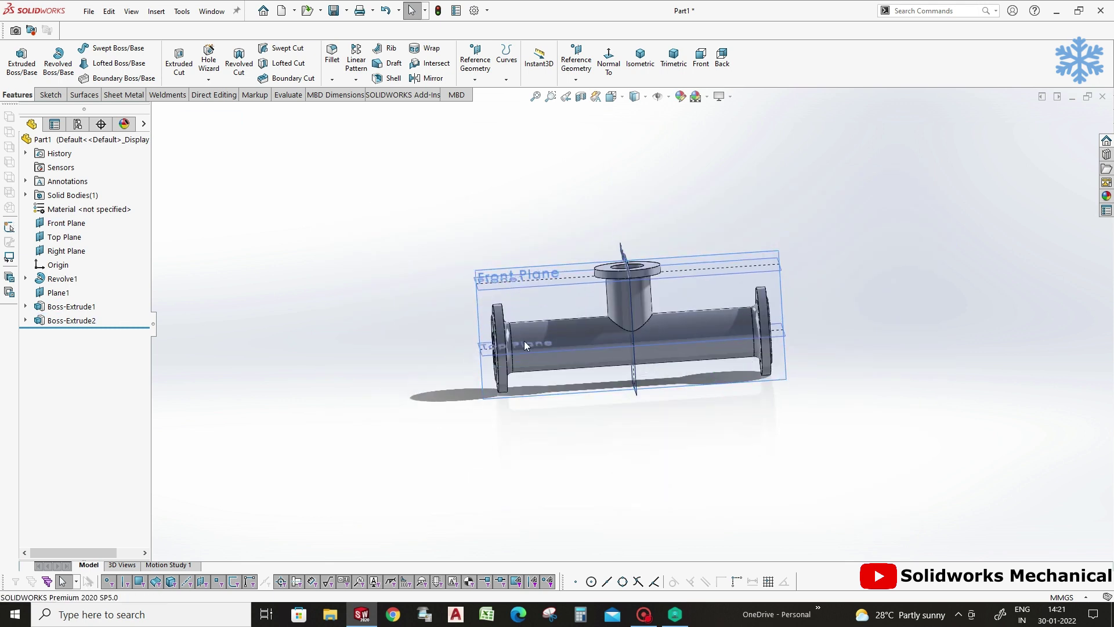
pyautogui.click(491, 354)
pyautogui.click(486, 72)
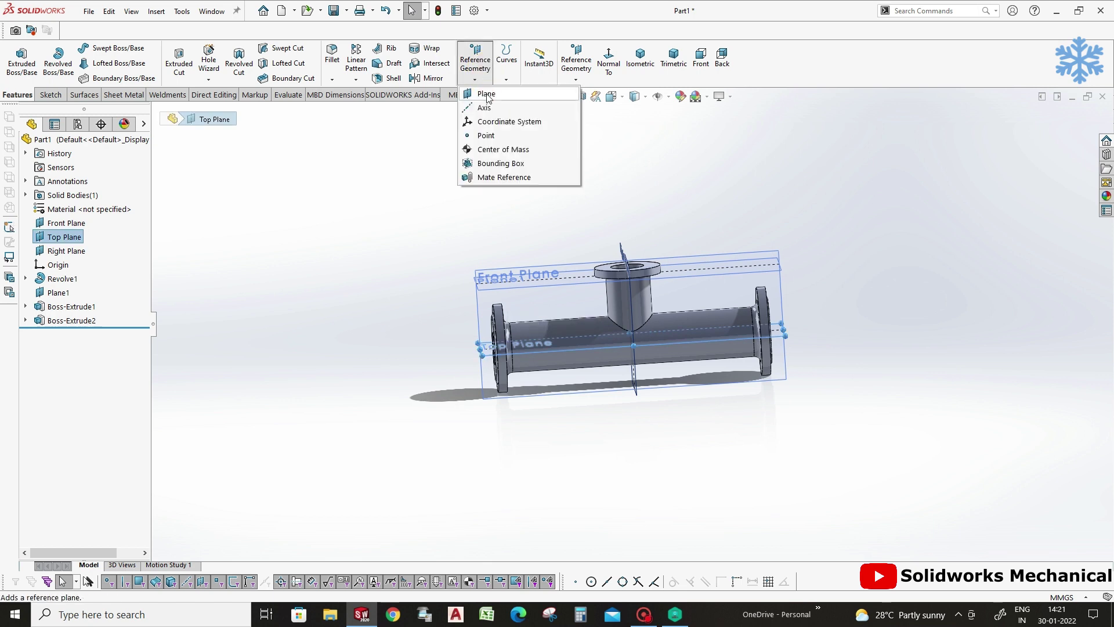
# Create Plane2 with the offset flipped to below the pipe.
pyautogui.click(485, 92)
pyautogui.click(46, 337)
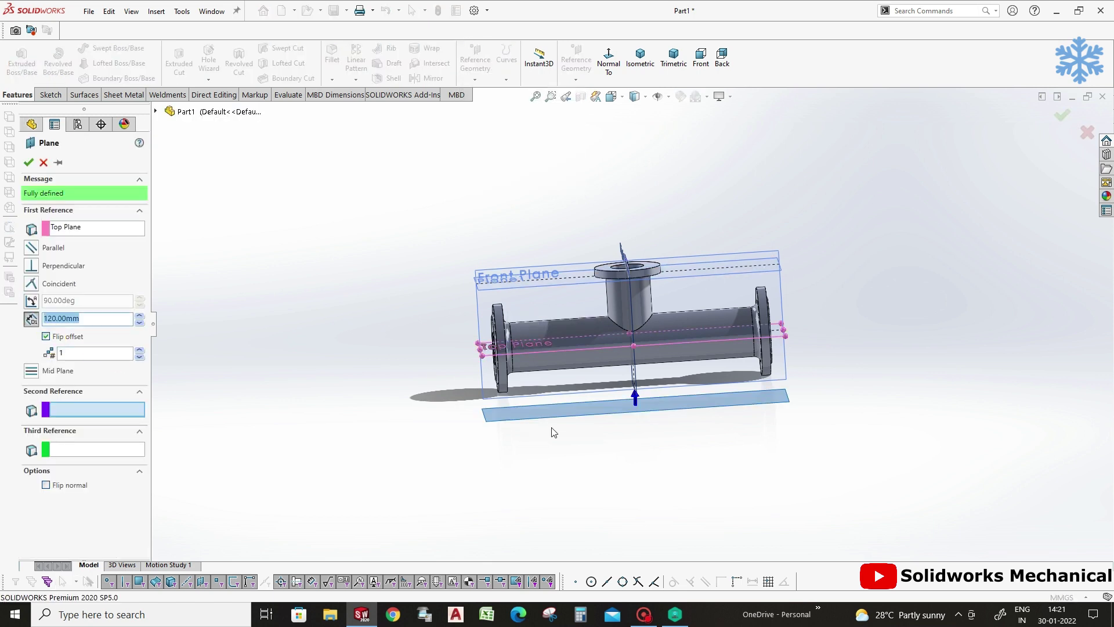
pyautogui.click(28, 162)
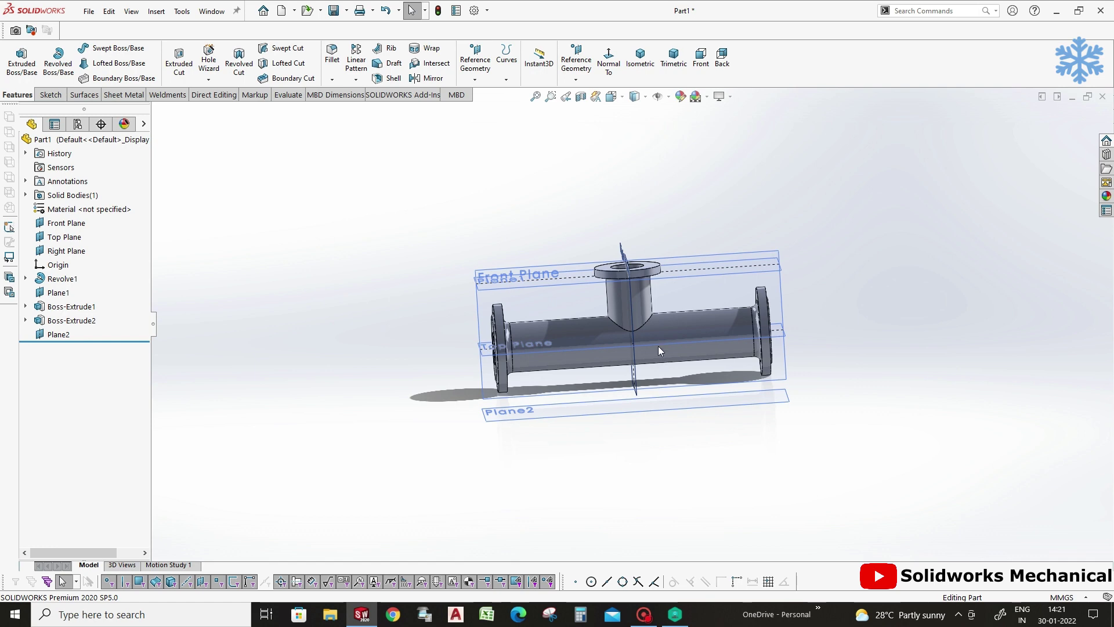
# Change the branch flange's outer diameter in Sketch2 from 120 to 125 mm.
pyautogui.click(55, 319)
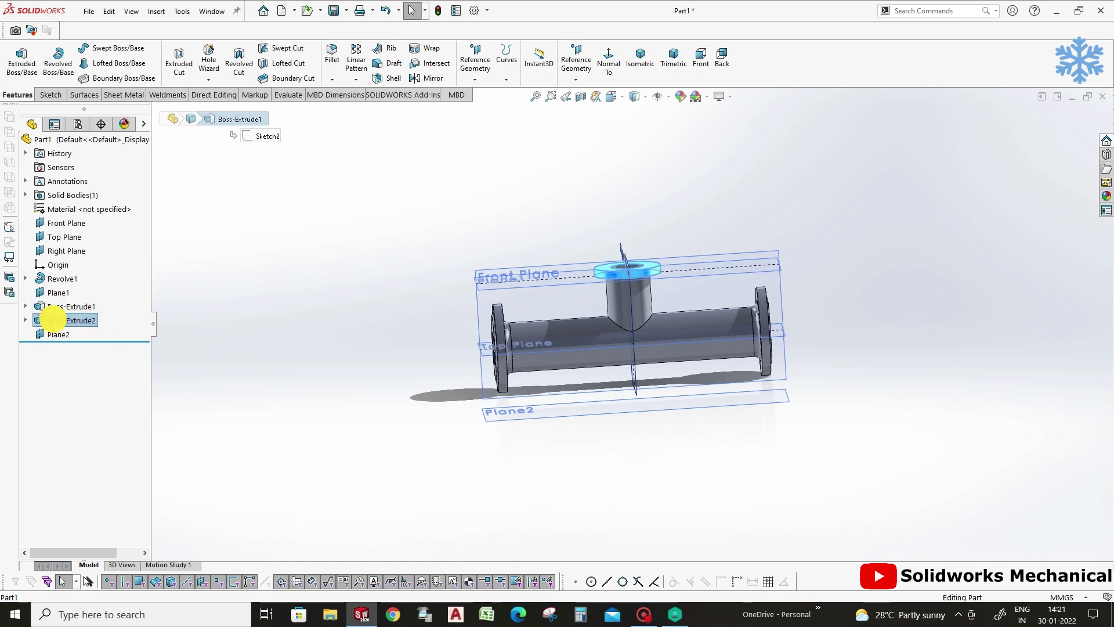
pyautogui.click(81, 300)
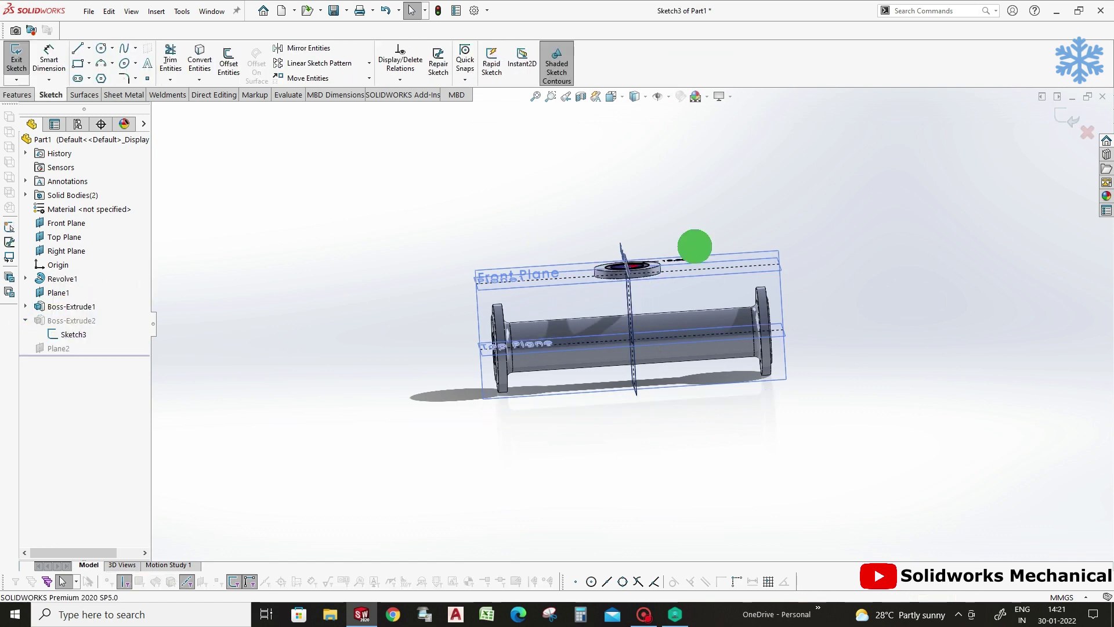
pyautogui.moveTo(694, 247); pyautogui.dragTo(709, 345, button='middle')
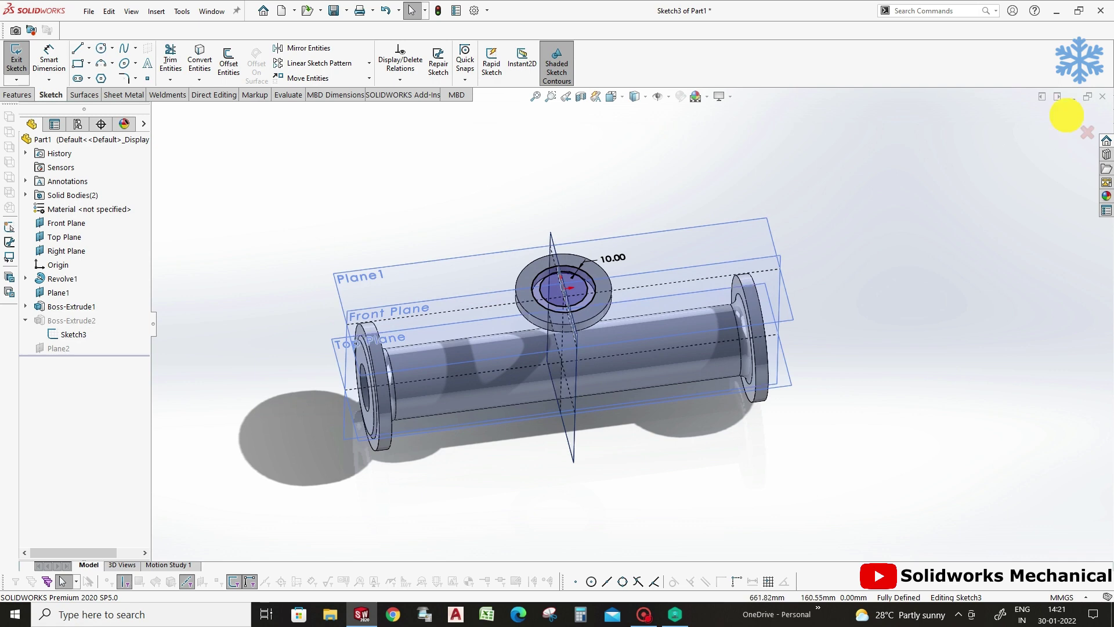
pyautogui.click(569, 301)
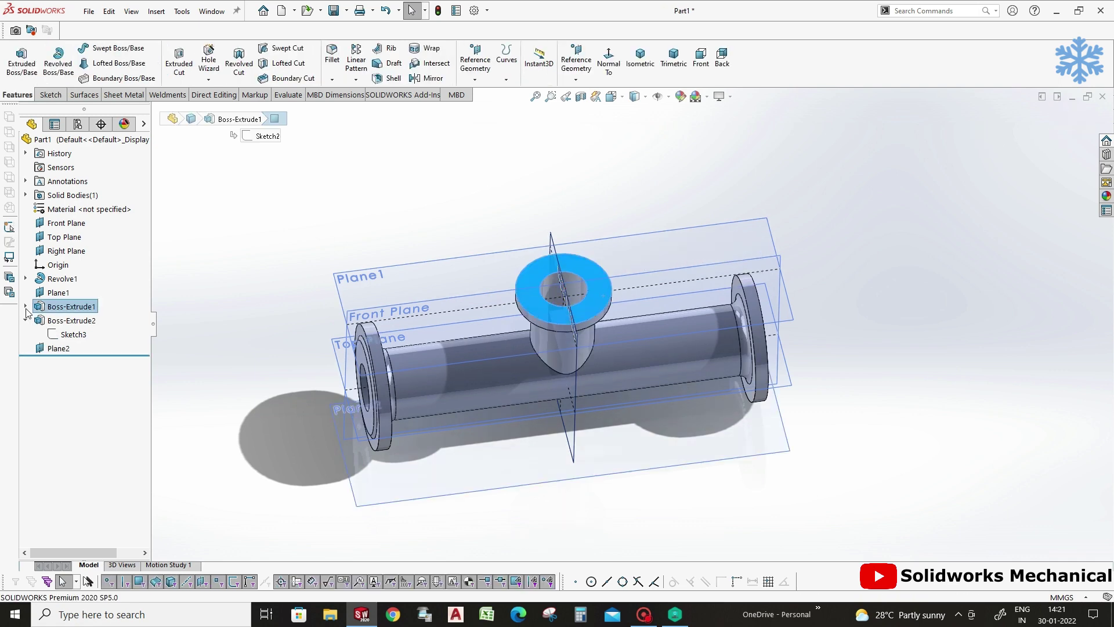
pyautogui.click(67, 323)
pyautogui.click(73, 300)
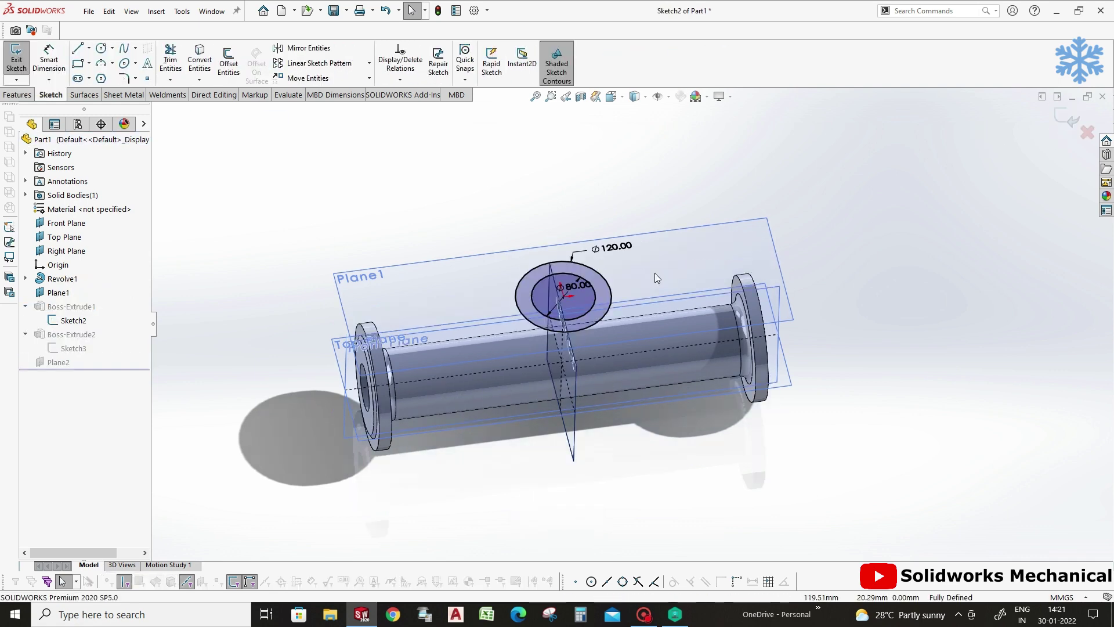
pyautogui.doubleClick(626, 248)
pyautogui.write('1')
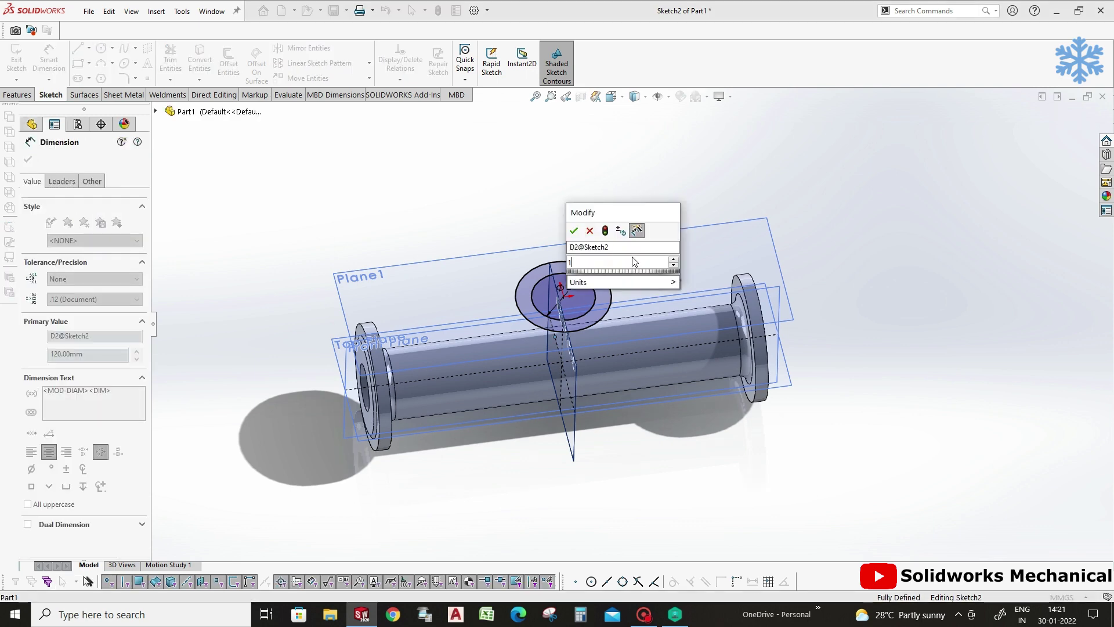
pyautogui.write('25')
pyautogui.press('Return')
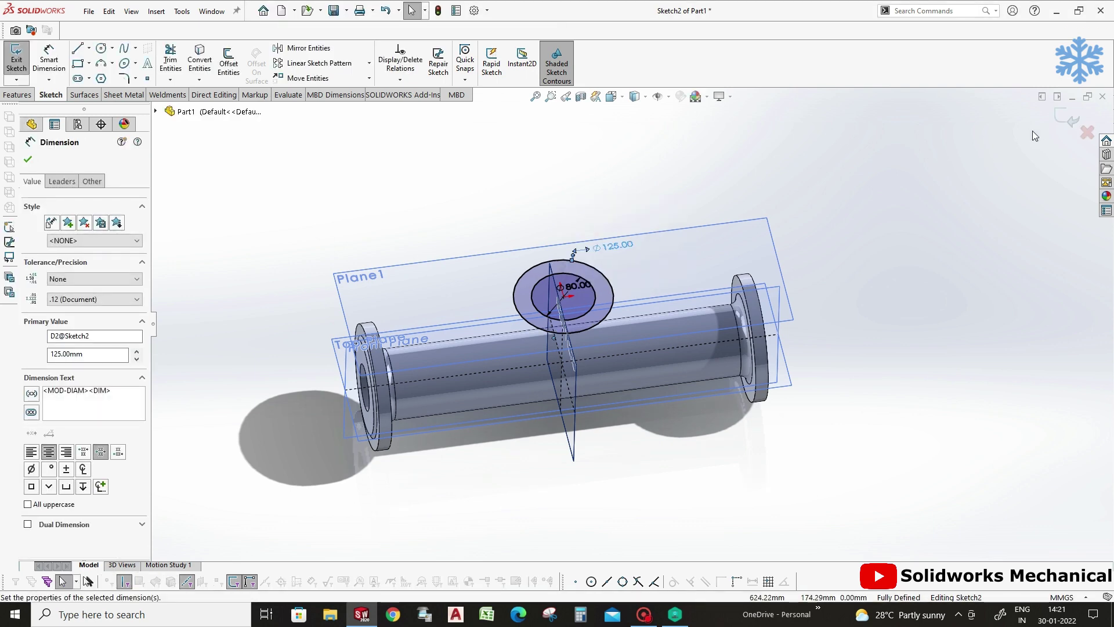
pyautogui.click(1065, 118)
pyautogui.moveTo(774, 411); pyautogui.dragTo(696, 473, button='middle')
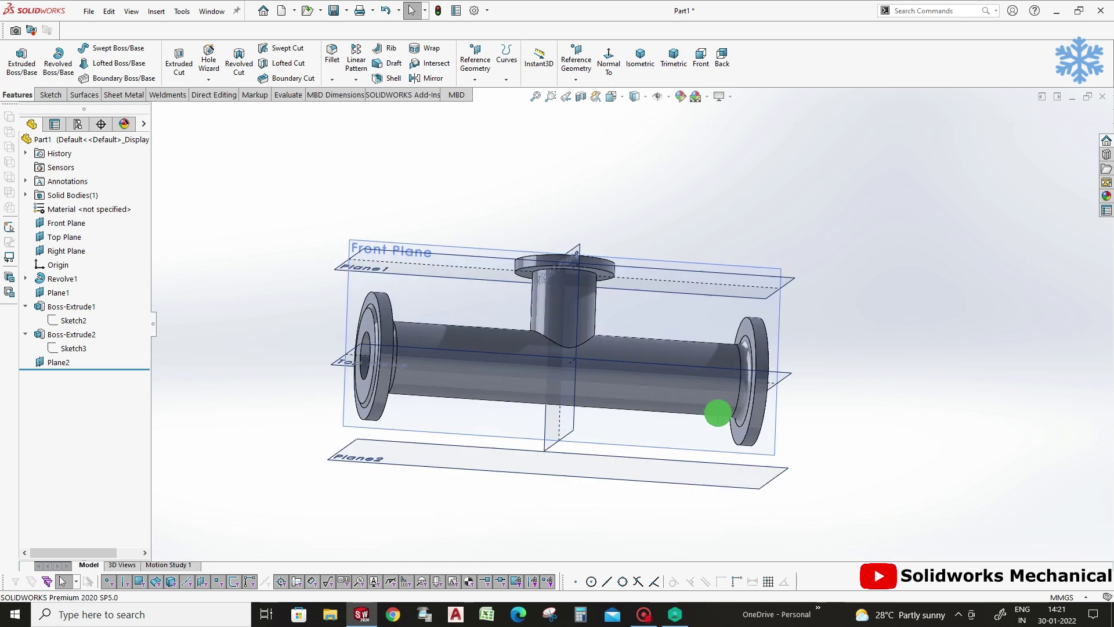
pyautogui.click(696, 473)
# Start a sketch on Plane2 and draw two circles either side of the origin.
pyautogui.click(749, 436)
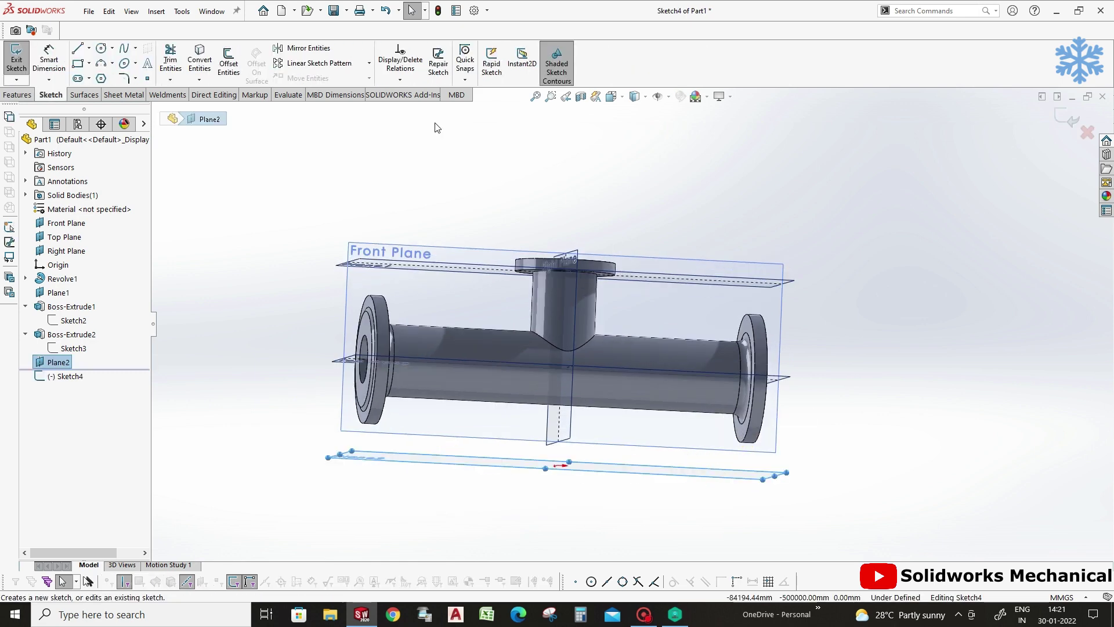
pyautogui.click(18, 94)
pyautogui.click(608, 61)
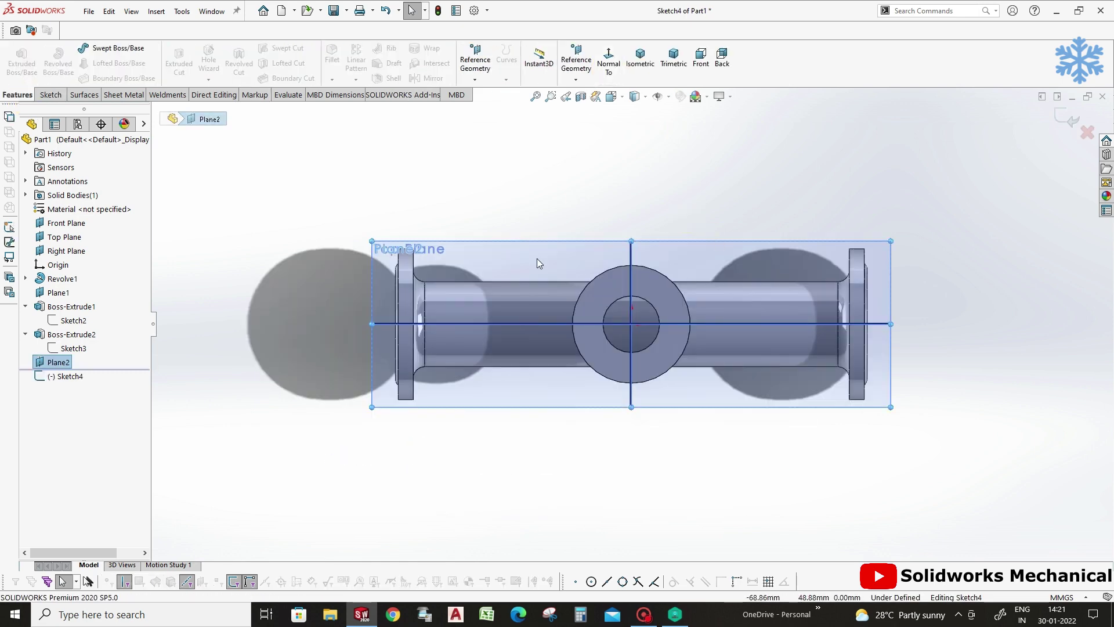
pyautogui.click(51, 94)
pyautogui.click(101, 47)
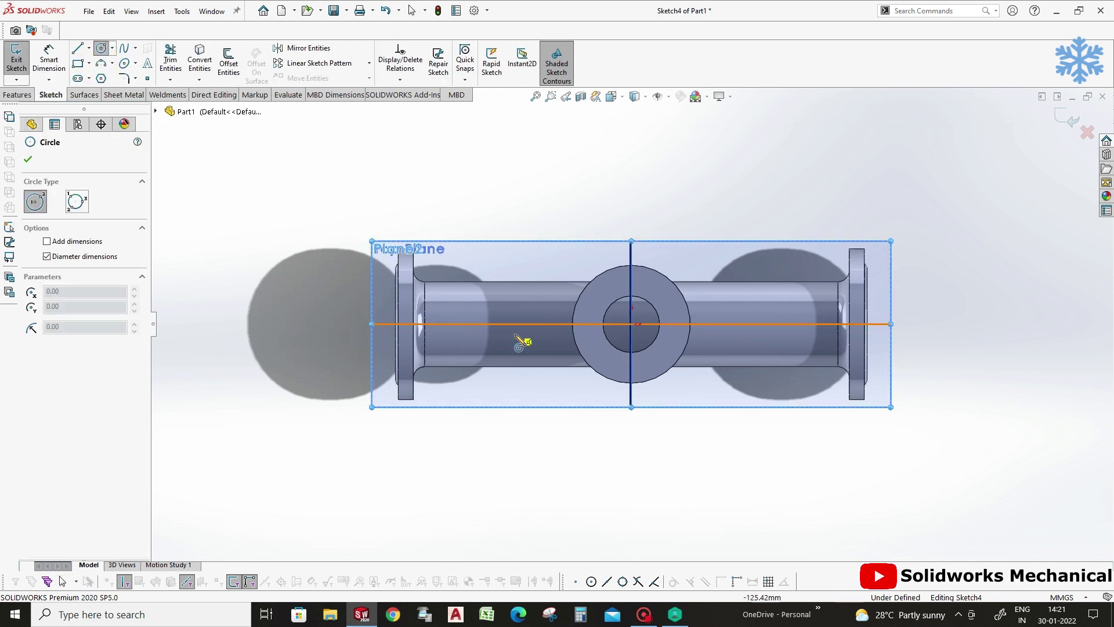
pyautogui.moveTo(459, 324); pyautogui.dragTo(489, 312)
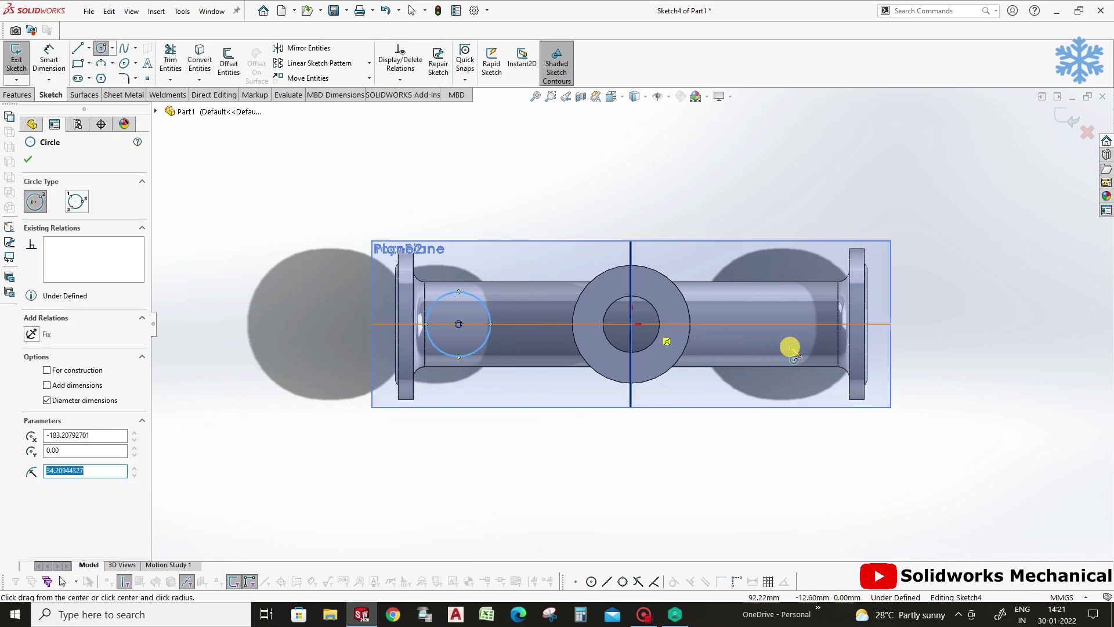
pyautogui.moveTo(795, 324); pyautogui.dragTo(837, 324)
pyautogui.moveTo(837, 325); pyautogui.dragTo(820, 452, button='middle')
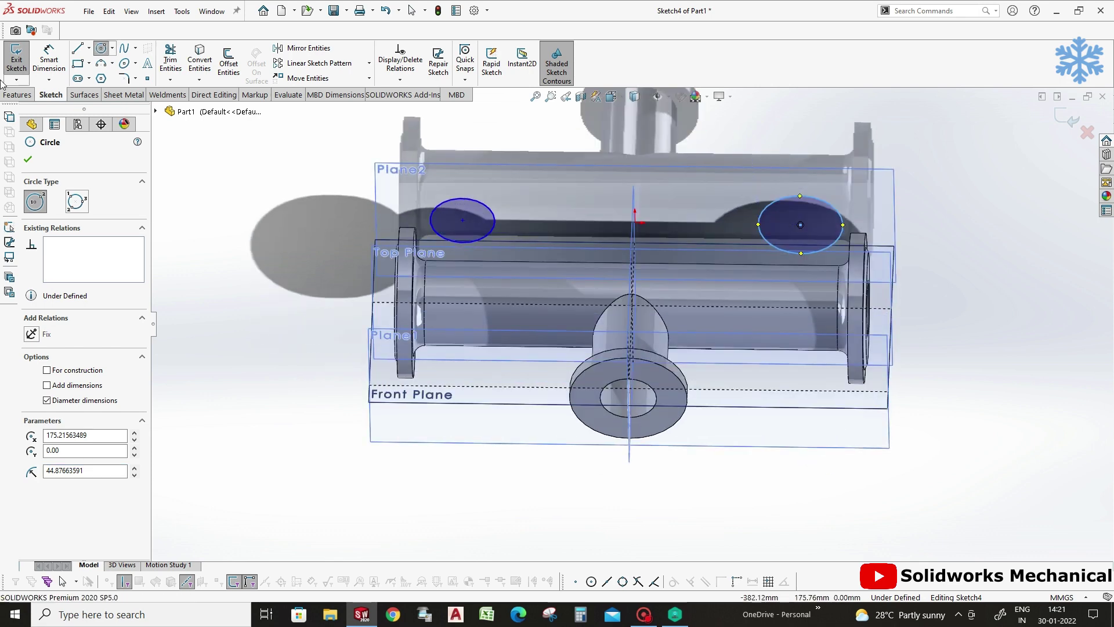
pyautogui.click(10, 94)
pyautogui.click(638, 70)
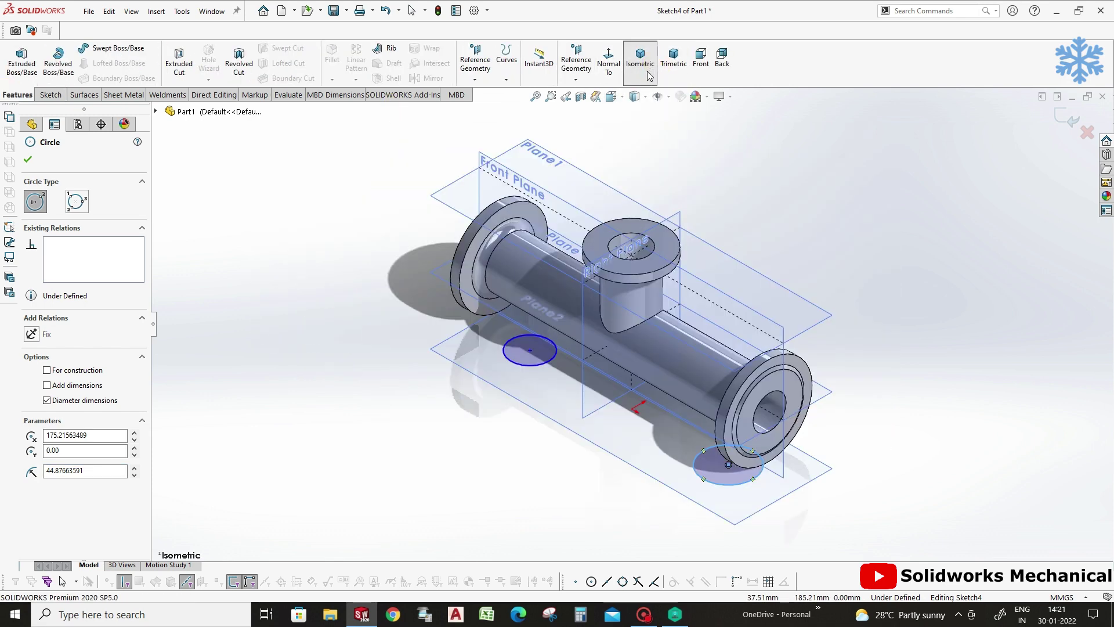
# Dimension both circles to Ø125.
pyautogui.click(513, 359)
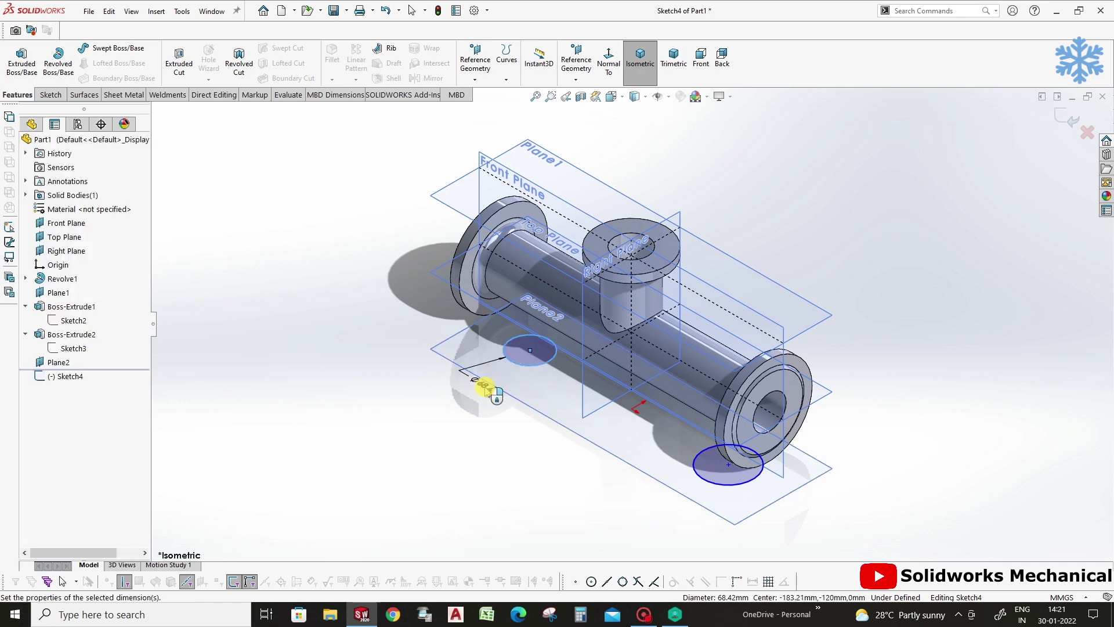
pyautogui.click(486, 384)
pyautogui.write('125')
pyautogui.press('Return')
pyautogui.click(709, 482)
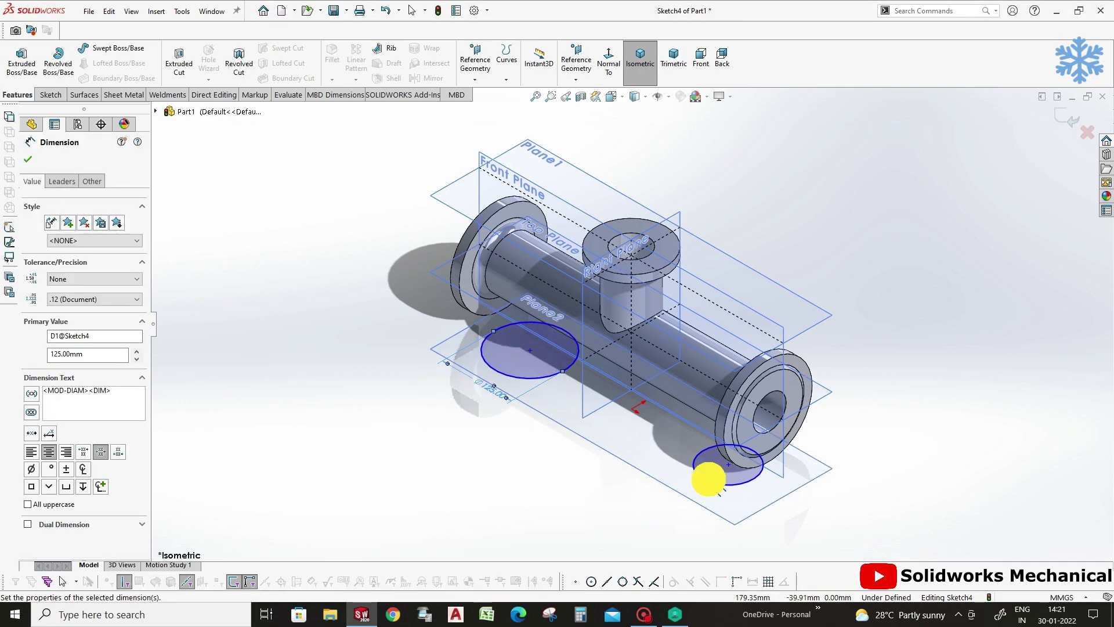
pyautogui.click(677, 506)
pyautogui.write('1')
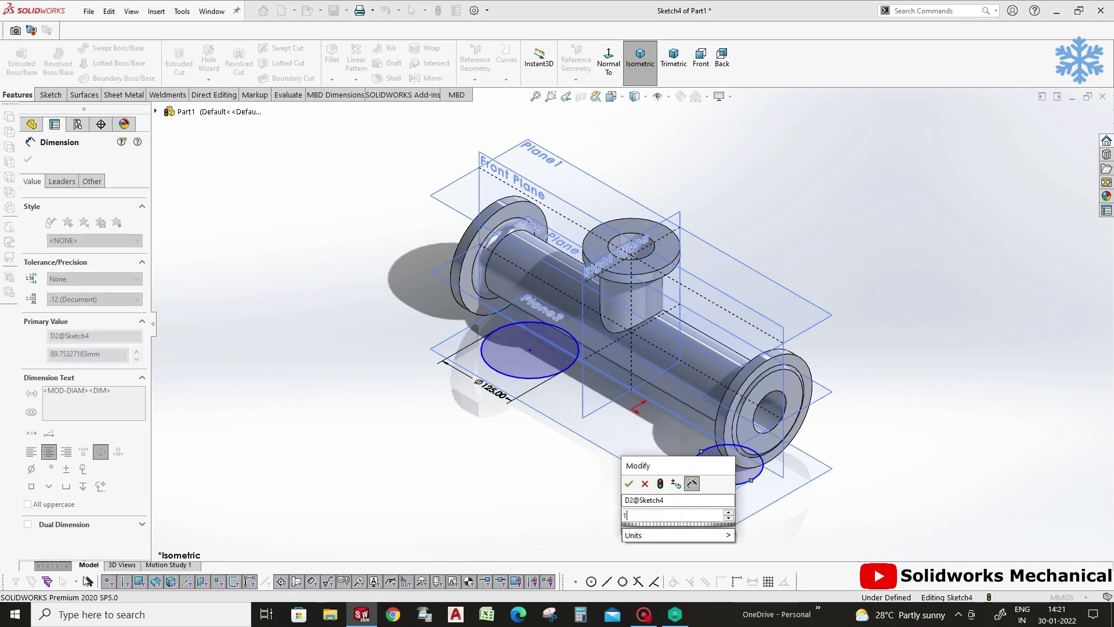
pyautogui.write('25')
pyautogui.press('Return')
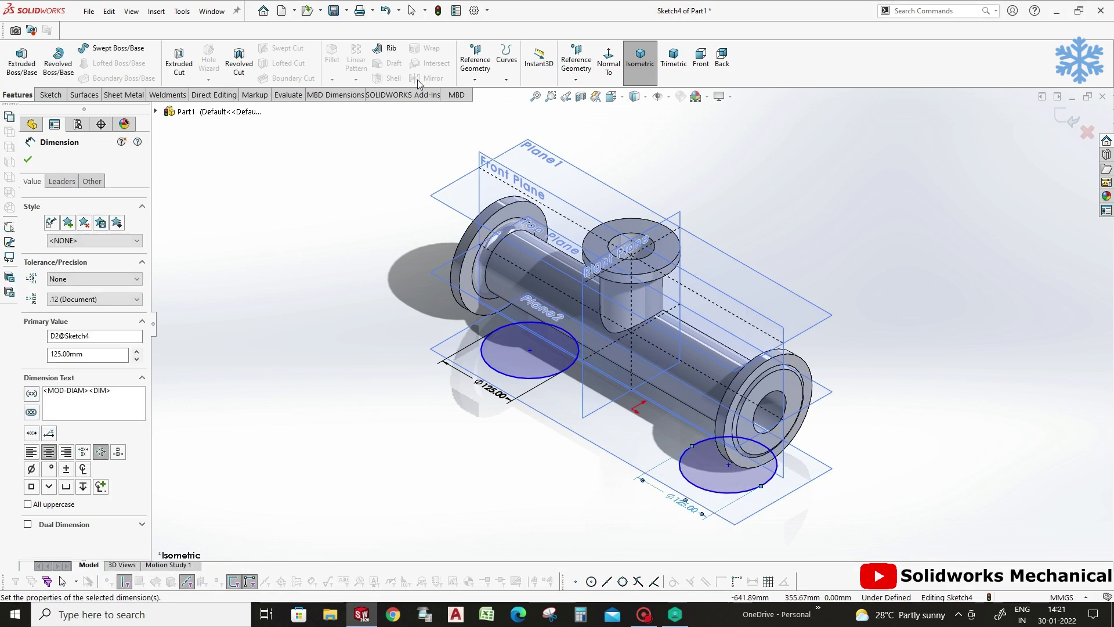
# Locate each circle centre 170 mm from the origin.
pyautogui.click(607, 58)
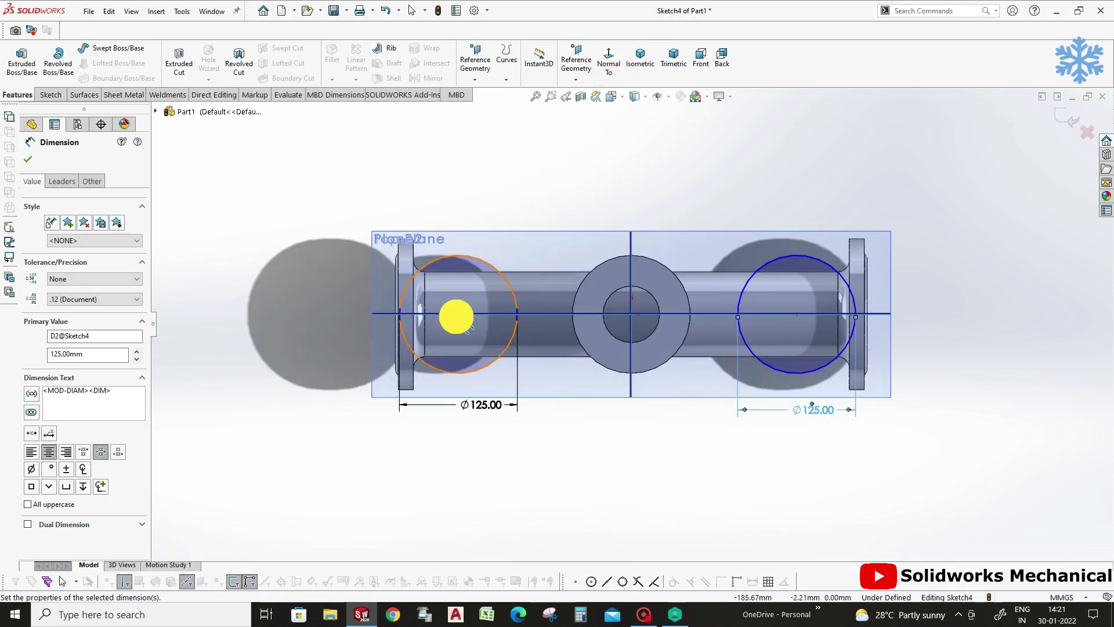
pyautogui.click(457, 317)
pyautogui.click(631, 316)
pyautogui.click(587, 164)
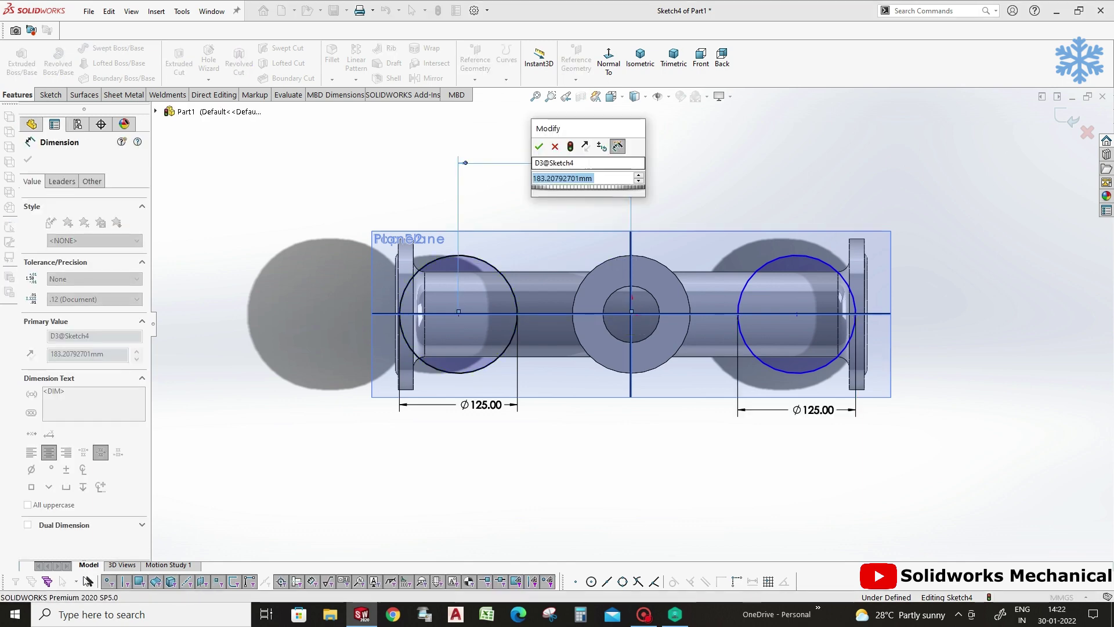
pyautogui.write('170')
pyautogui.press('Return')
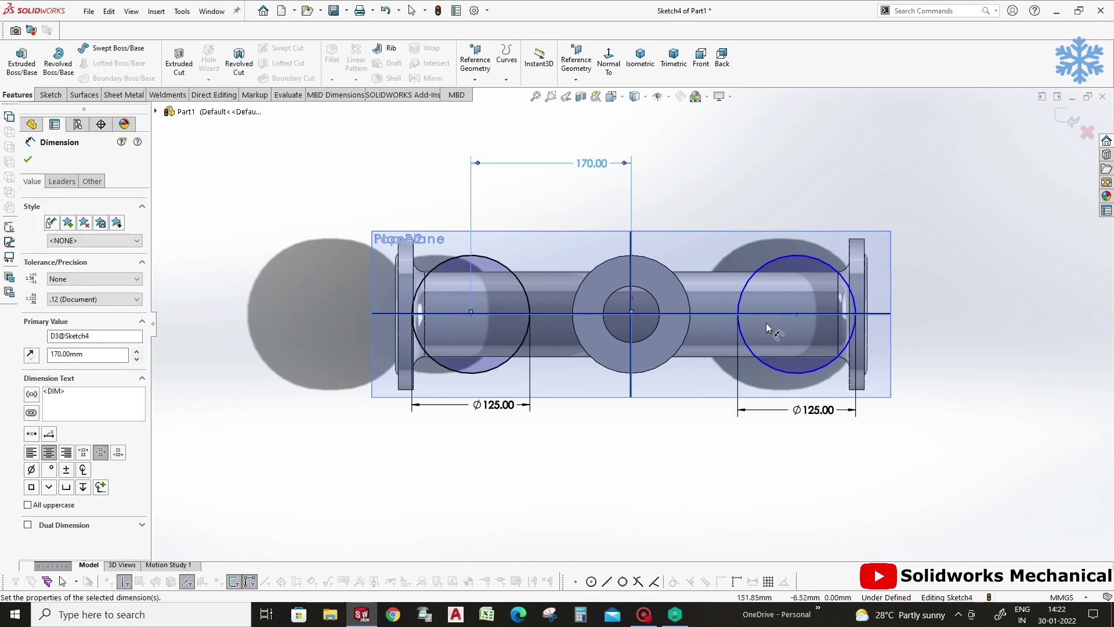
pyautogui.click(642, 289)
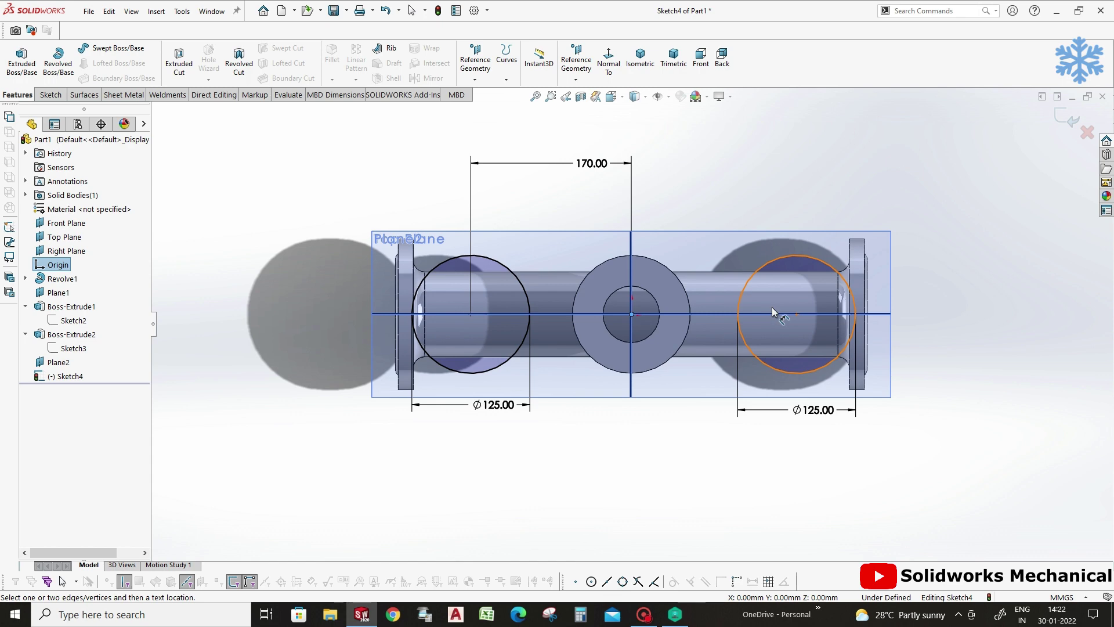
pyautogui.click(795, 312)
pyautogui.click(739, 174)
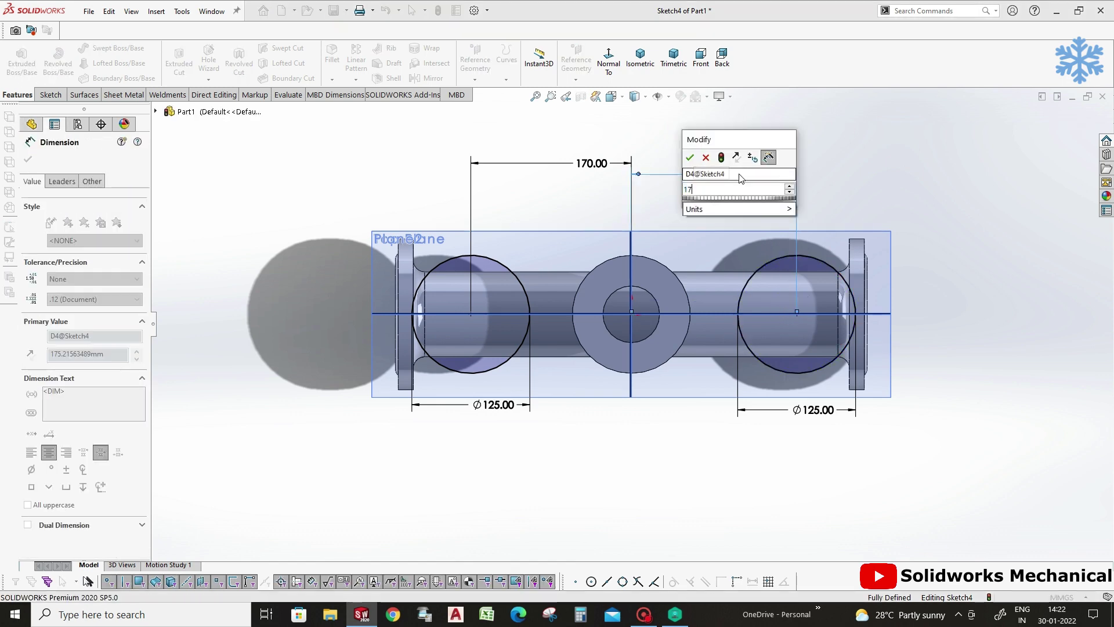
pyautogui.press('Return')
pyautogui.click(857, 210)
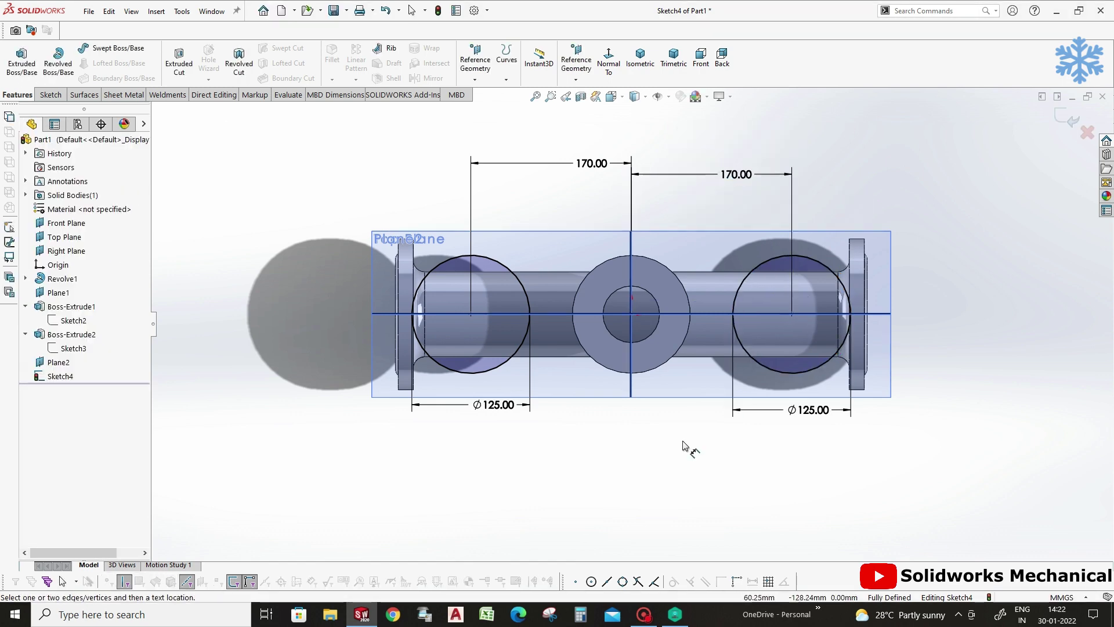
# Add a concentric Ø80 circle inside each Ø125 circle.
pyautogui.moveTo(676, 393); pyautogui.dragTo(681, 394, button='middle')
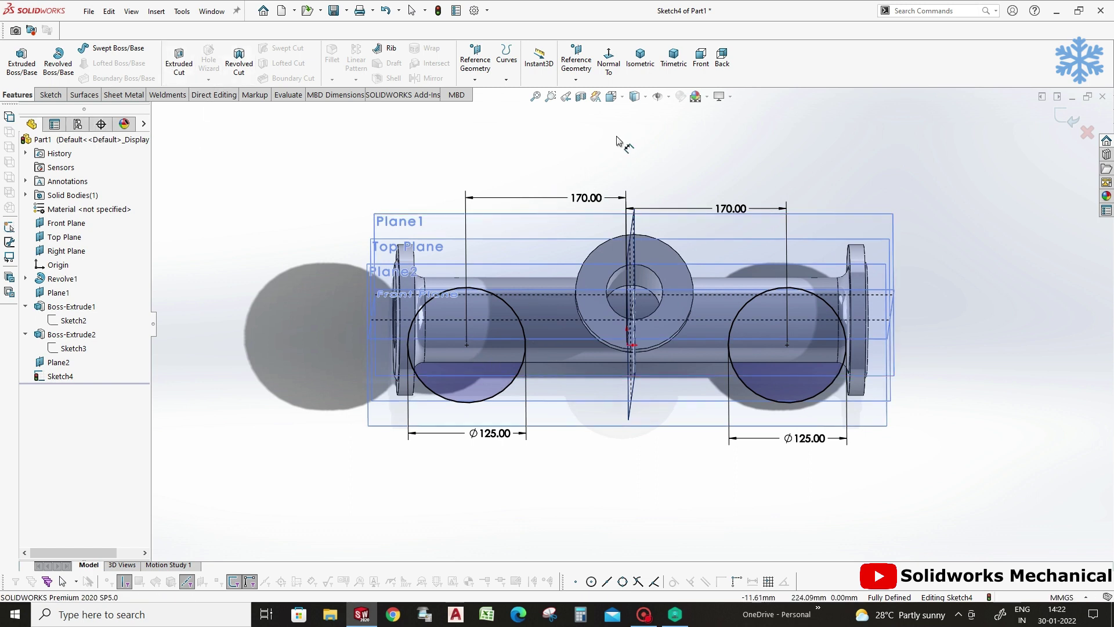
pyautogui.hotkey('ctrl', '8')
pyautogui.click(471, 313)
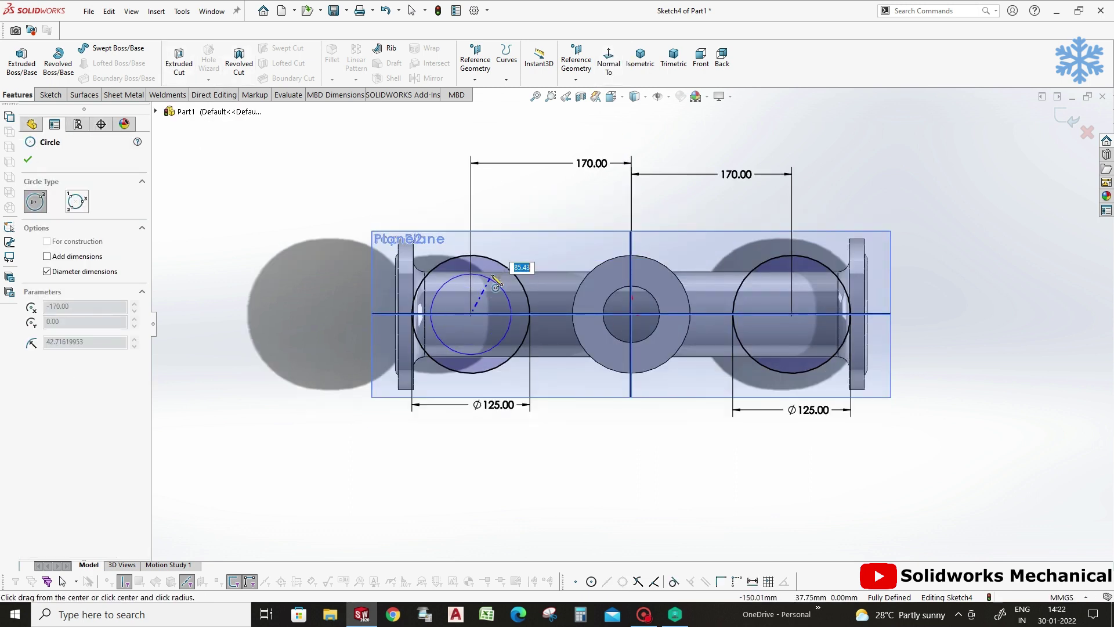
pyautogui.click(505, 346)
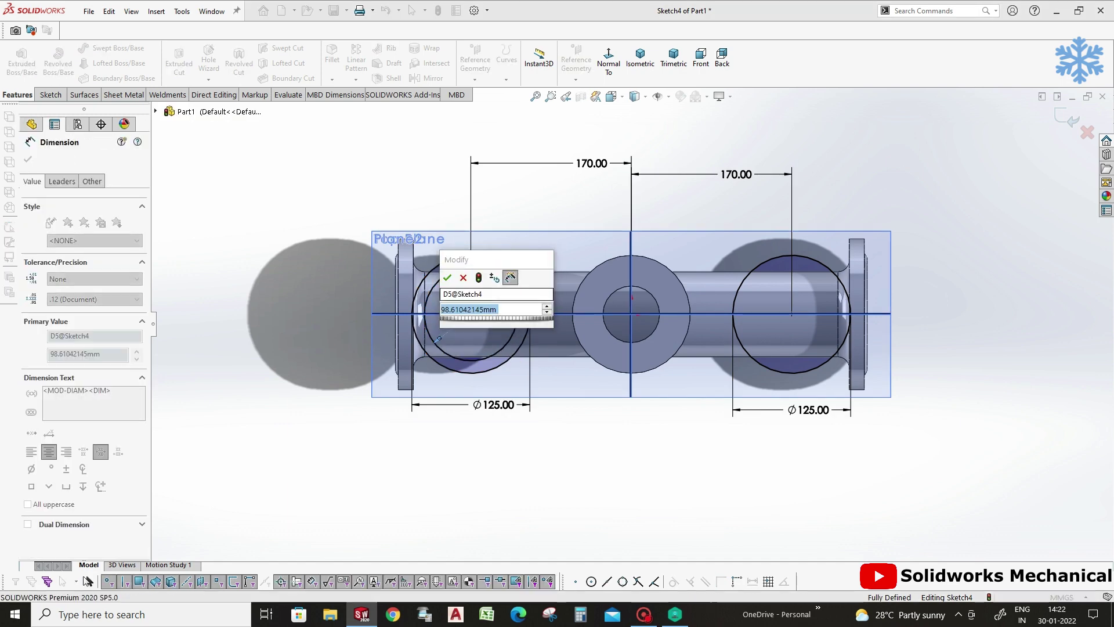
pyautogui.write('80')
pyautogui.press('Return')
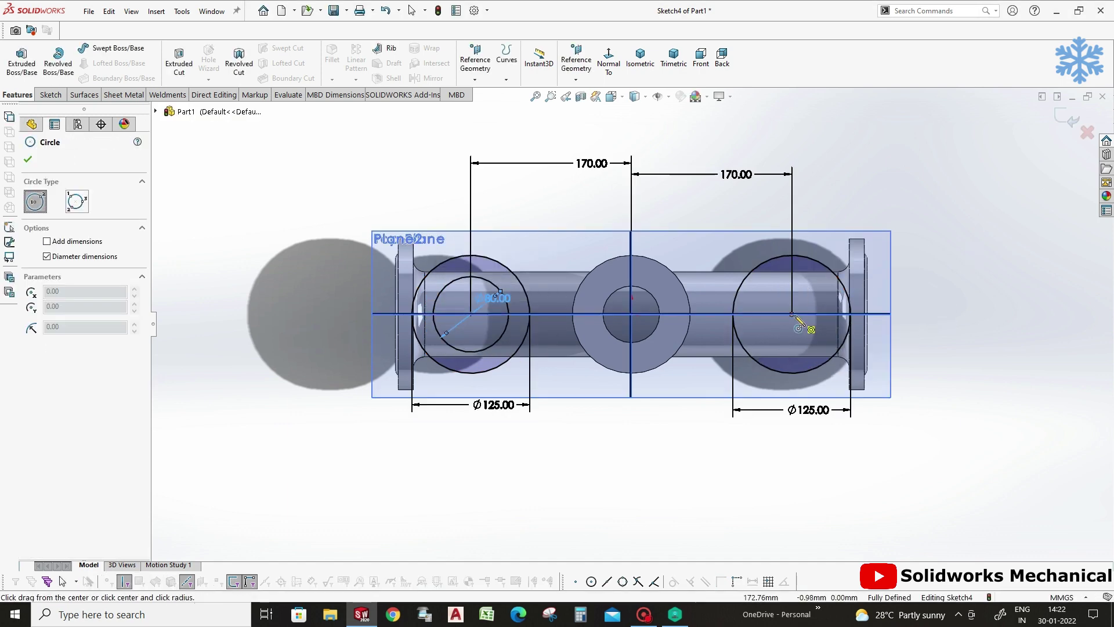
pyautogui.click(791, 314)
pyautogui.click(813, 280)
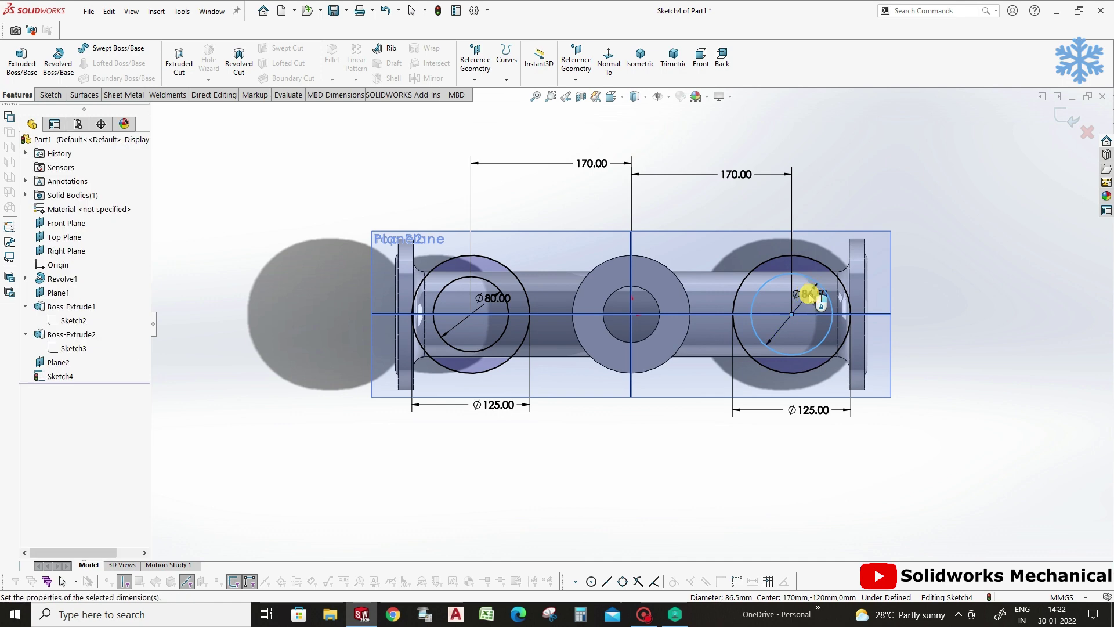
pyautogui.click(809, 293)
pyautogui.write('80')
pyautogui.press('Return')
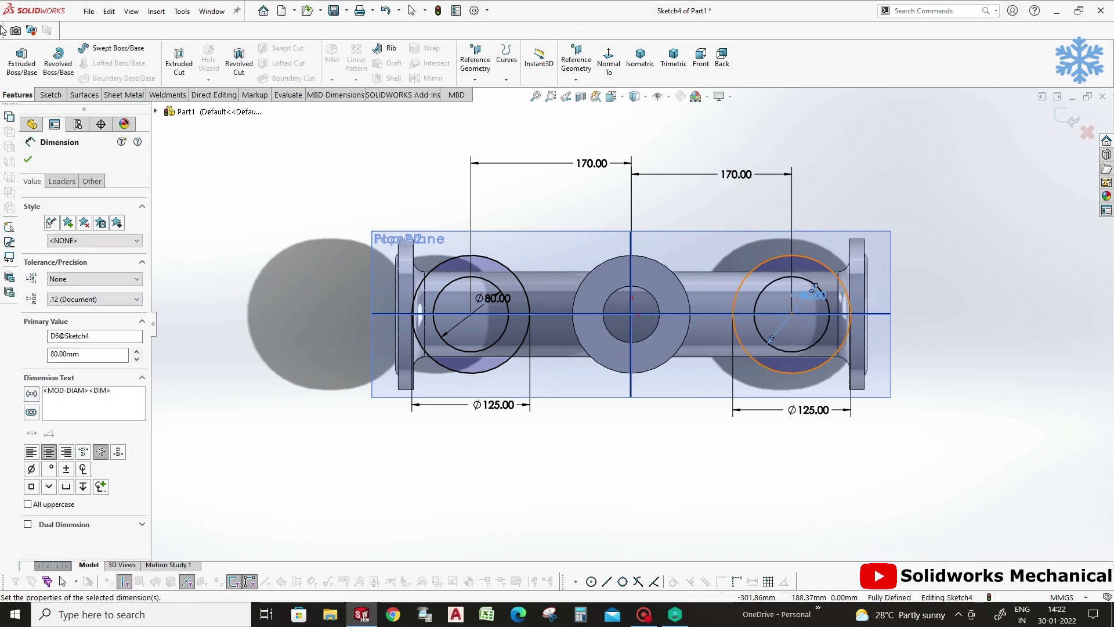
# Extrude both rings Blind 14 mm as Boss-Extrude3.
pyautogui.click(11, 74)
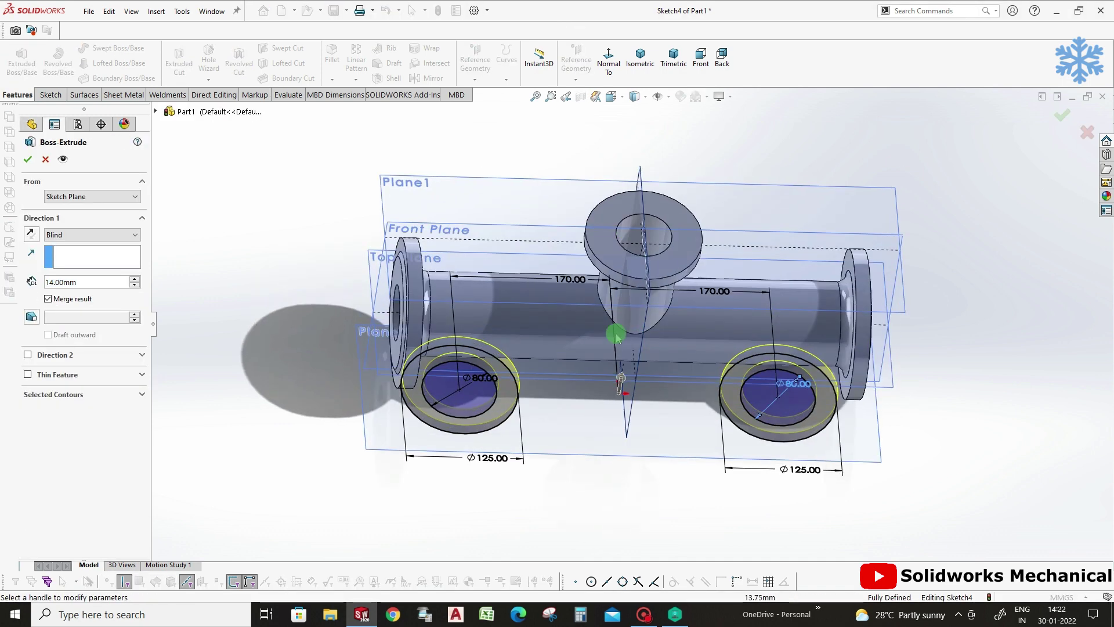
pyautogui.click(29, 159)
pyautogui.moveTo(674, 455); pyautogui.dragTo(641, 335, button='middle')
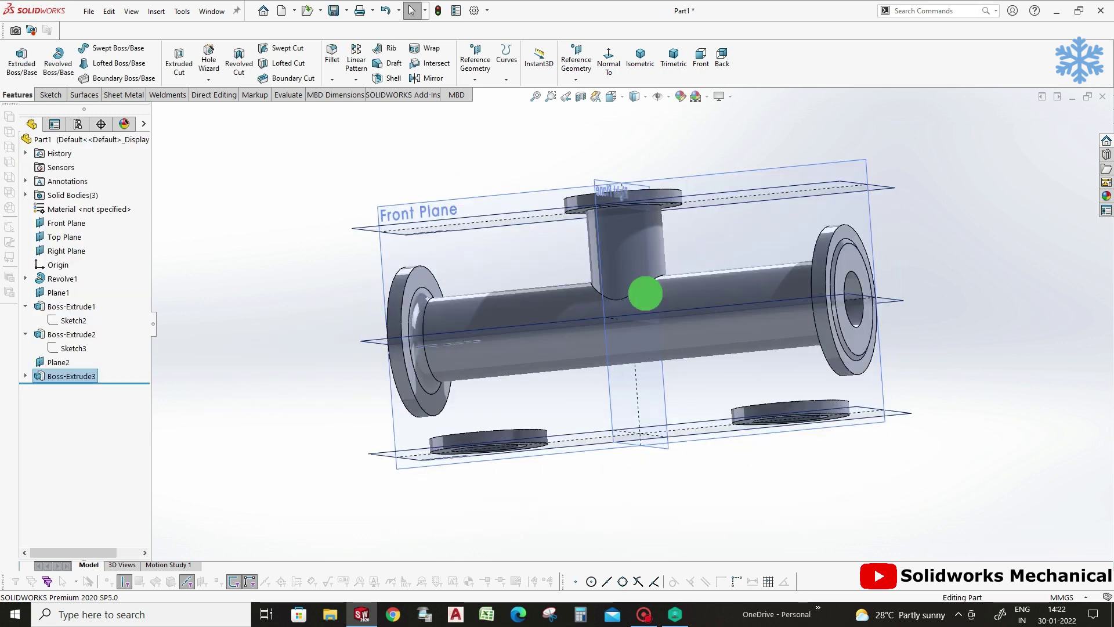
# Start Sketch5 on the lower ring face and convert both ring bore edges into circles.
pyautogui.click(21, 61)
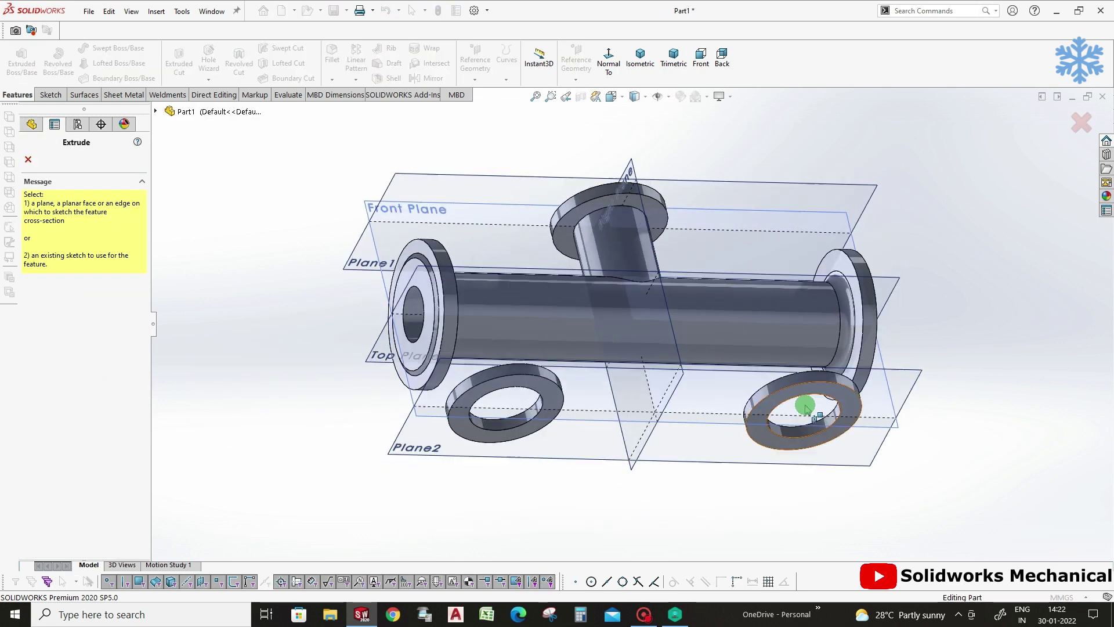
pyautogui.click(837, 394)
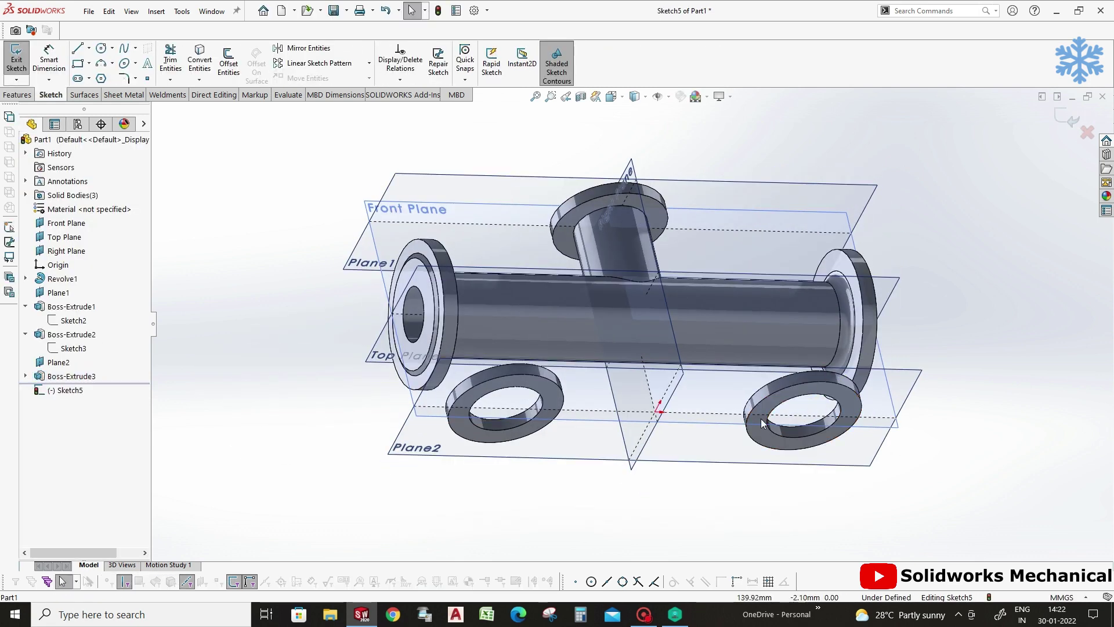
pyautogui.click(537, 395)
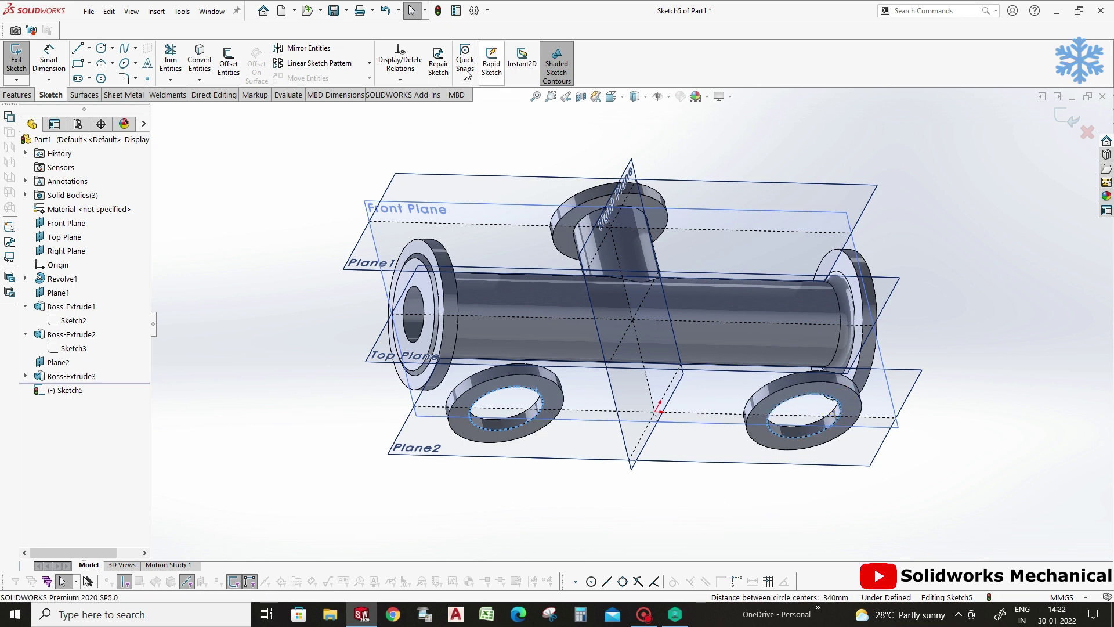
pyautogui.click(18, 94)
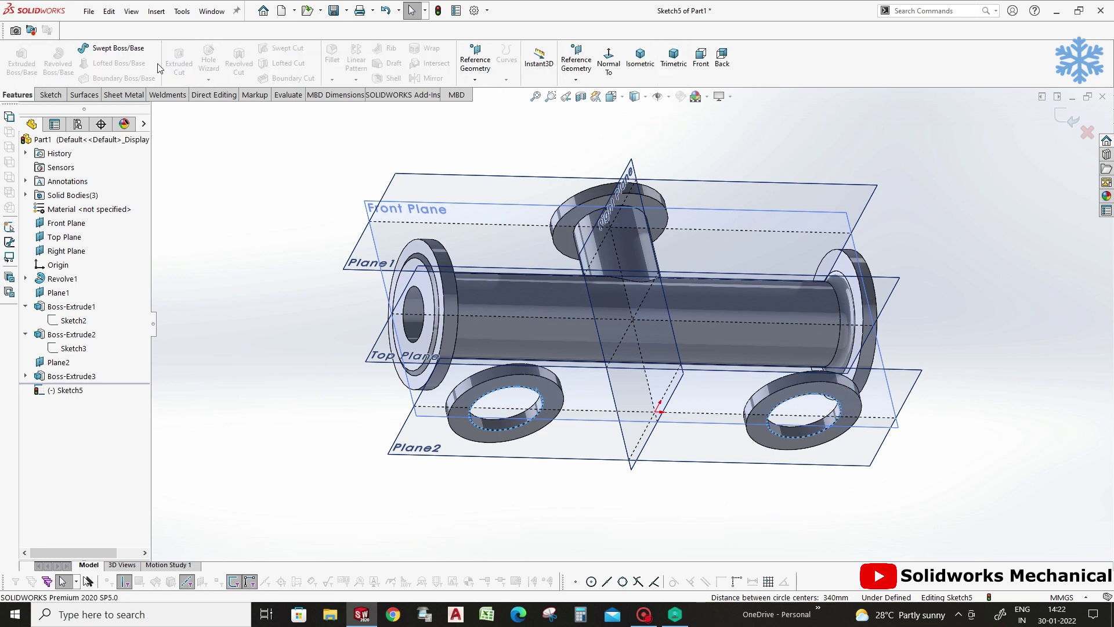
pyautogui.click(50, 95)
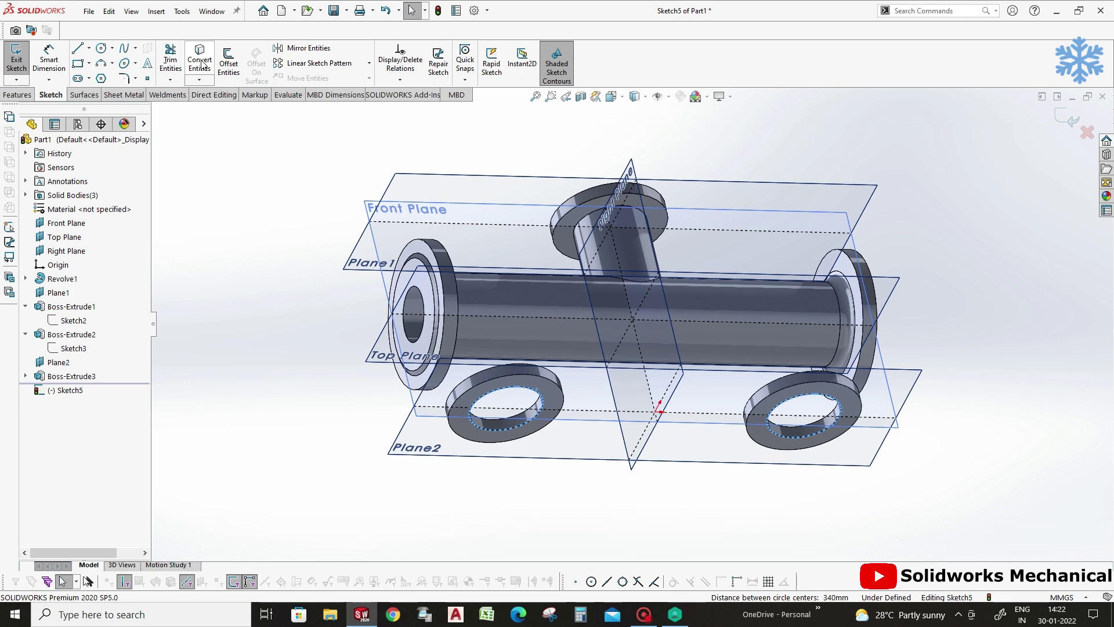
pyautogui.click(200, 63)
# Draw a circle centred on the left ring's centre.
pyautogui.click(101, 47)
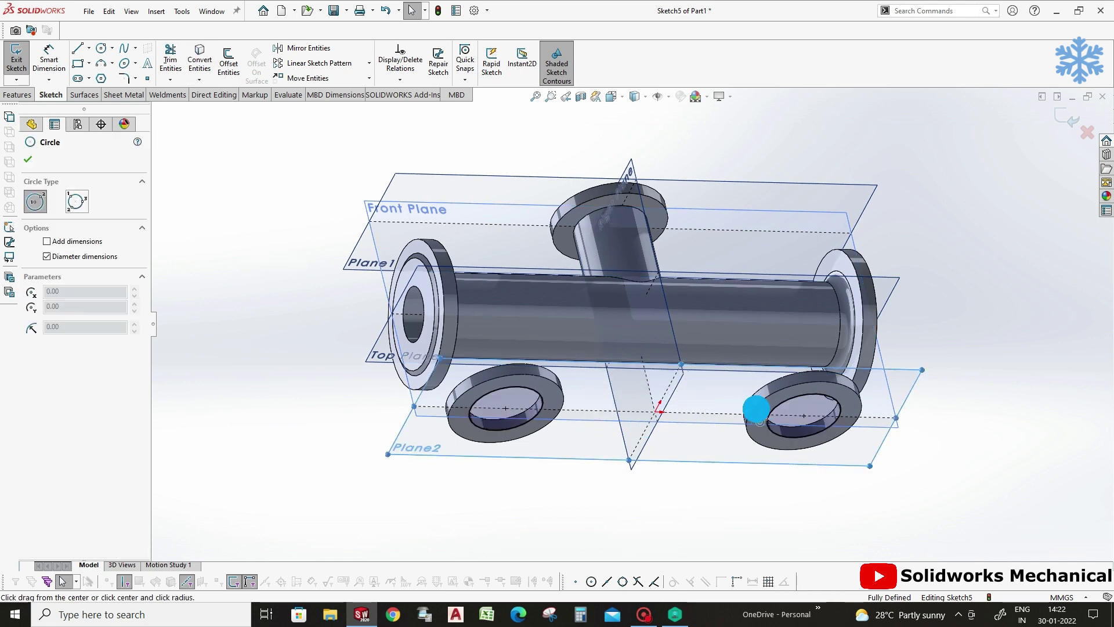
pyautogui.click(506, 408)
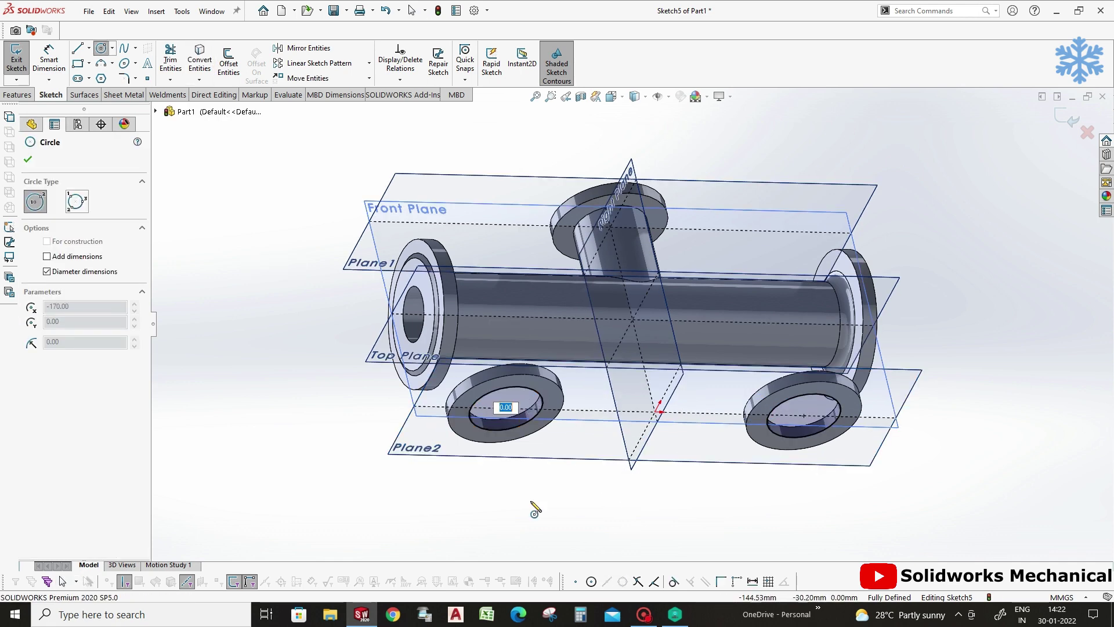
pyautogui.click(518, 402)
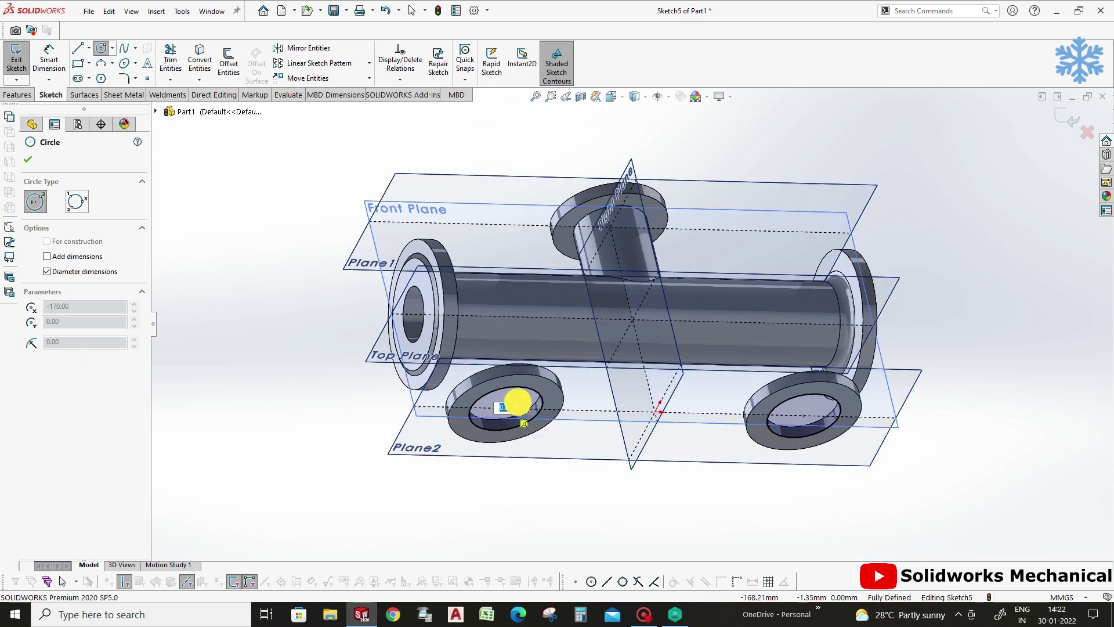
pyautogui.hotkey('ctrl', '8')
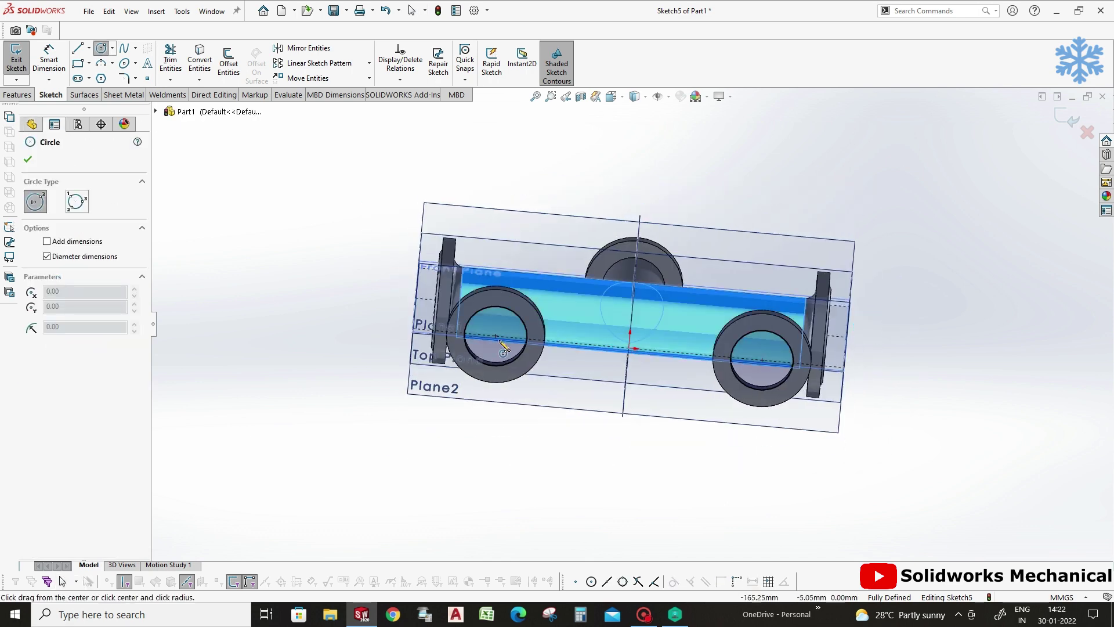
pyautogui.scroll(-5, 524, 336)
pyautogui.click(525, 326)
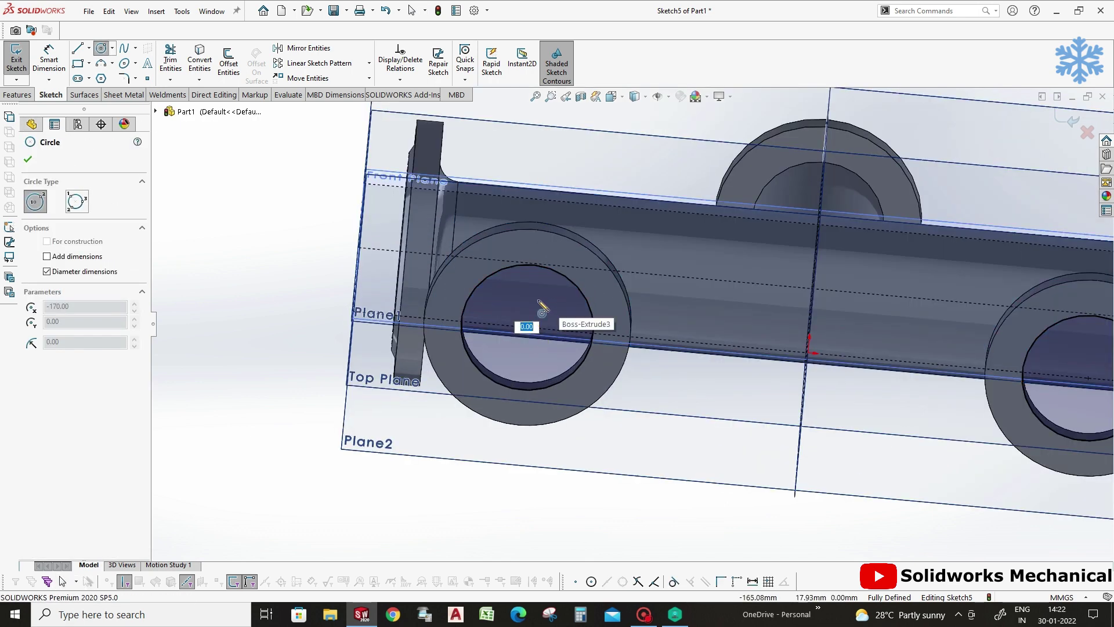
pyautogui.press('Return')
# Dimension the left circle to 10 mm.
pyautogui.press('Escape')
pyautogui.rightClick(624, 581)
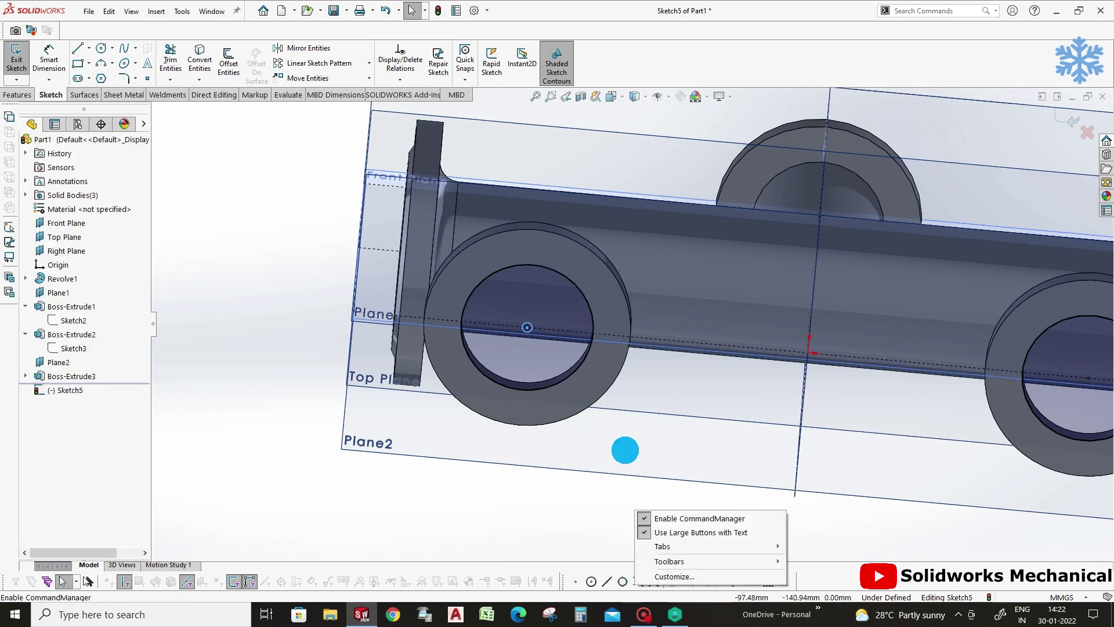
pyautogui.moveTo(566, 481); pyautogui.dragTo(548, 348, button='right')
pyautogui.click(527, 327)
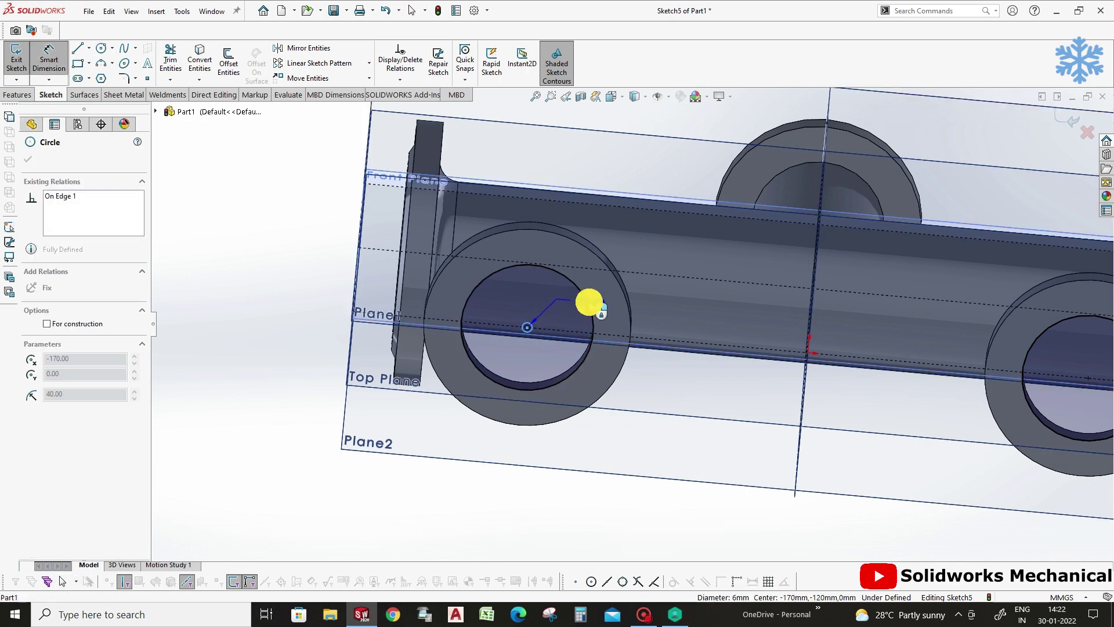
pyautogui.click(572, 315)
pyautogui.write('10')
pyautogui.press('Return')
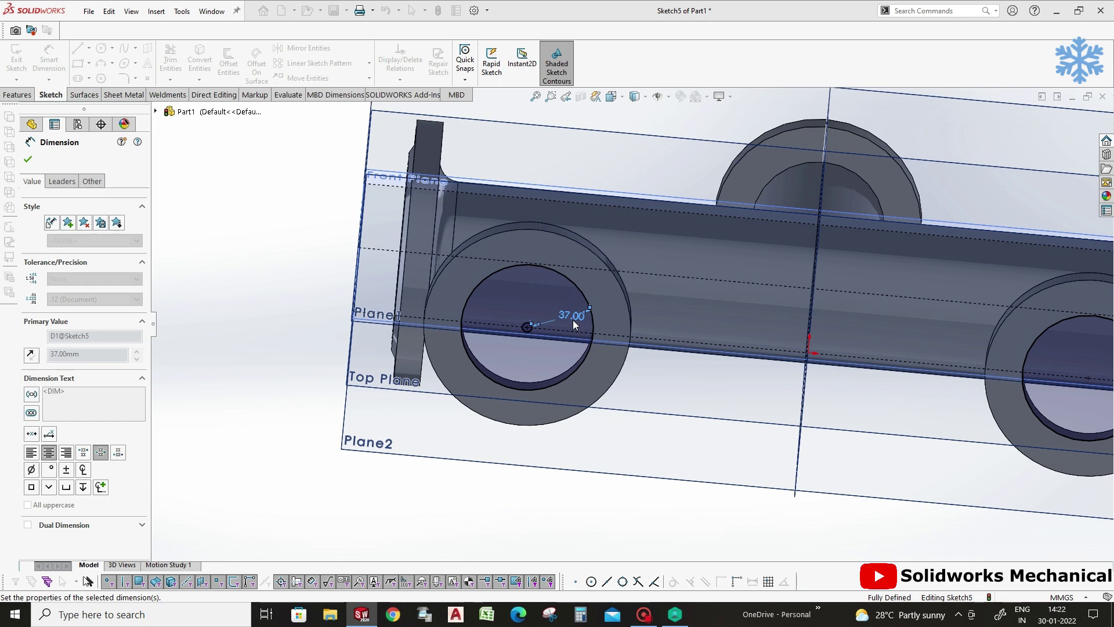
pyautogui.click(618, 383)
pyautogui.press('f')
pyautogui.scroll(3, 796, 370)
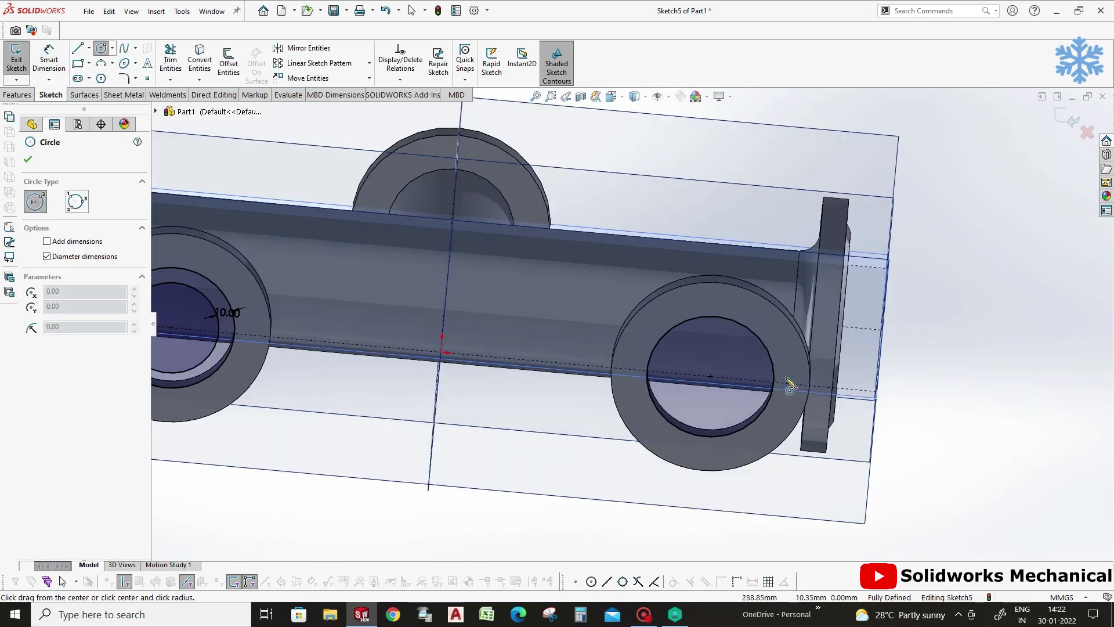
# Add a circle at the right ring's centre and dimension it to 10 mm.
pyautogui.click(711, 376)
pyautogui.click(754, 347)
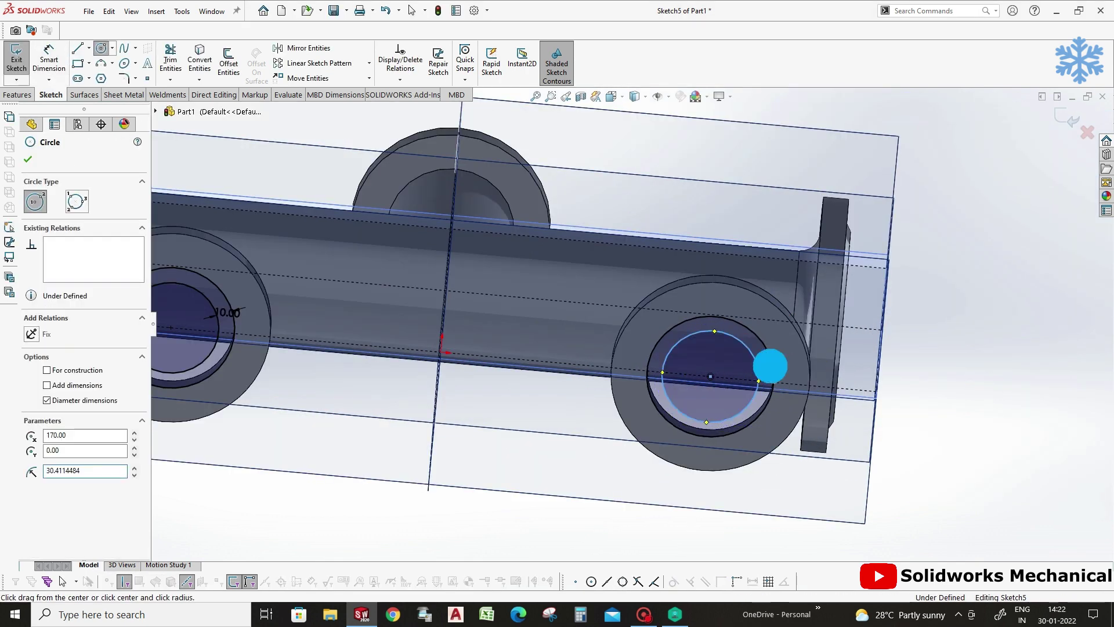
pyautogui.click(759, 351)
pyautogui.click(767, 322)
pyautogui.write('21')
pyautogui.press('BackSpace')
pyautogui.write('10')
pyautogui.press('Return')
pyautogui.moveTo(776, 361)
pyautogui.mouseDown(button='middle')
pyautogui.moveTo(767, 441)
pyautogui.moveTo(82, 99)
pyautogui.mouseUp(button='middle')
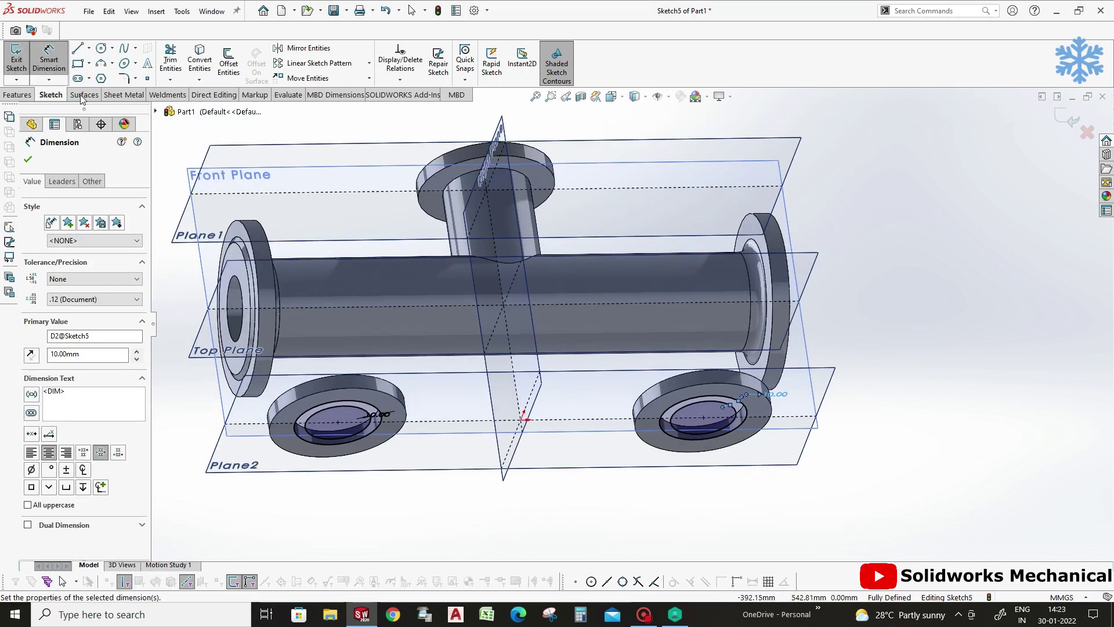
pyautogui.click(5, 95)
# Extrude Sketch5 Up To Surface, ending on the main pipe's outer surface.
pyautogui.click(22, 60)
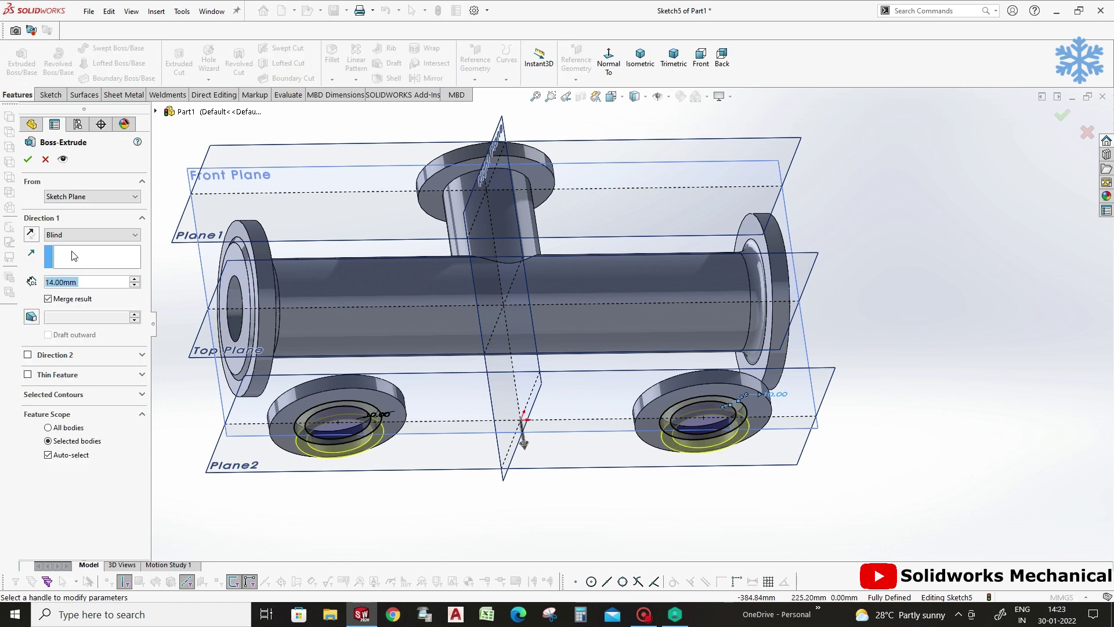
pyautogui.click(81, 235)
pyautogui.click(96, 272)
pyautogui.click(476, 325)
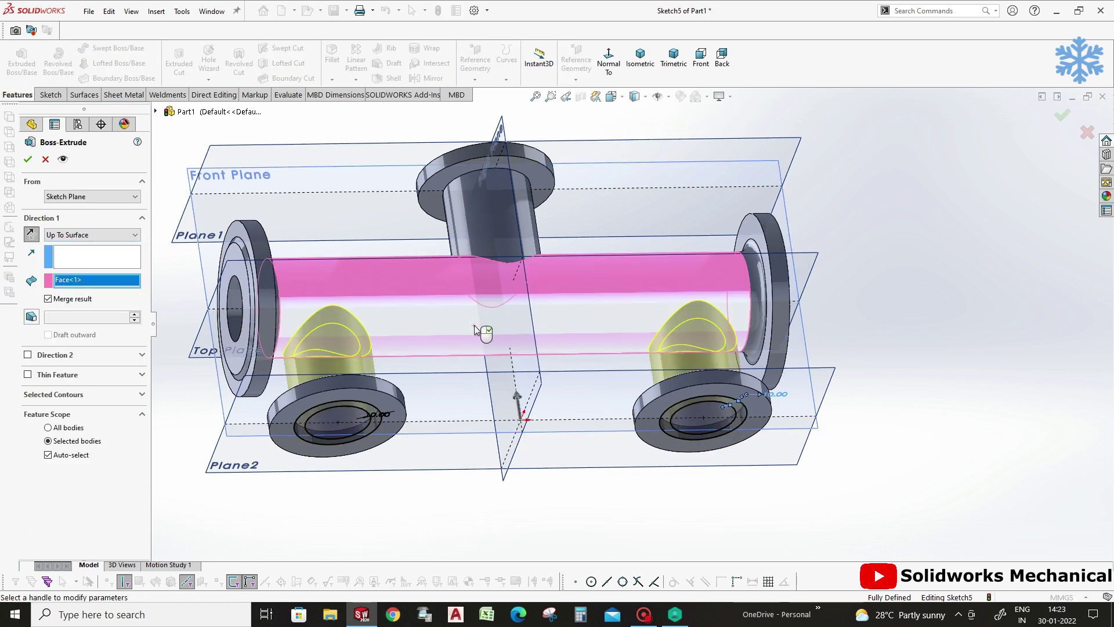
pyautogui.moveTo(463, 350); pyautogui.dragTo(467, 397, button='middle')
pyautogui.rightClick(466, 397)
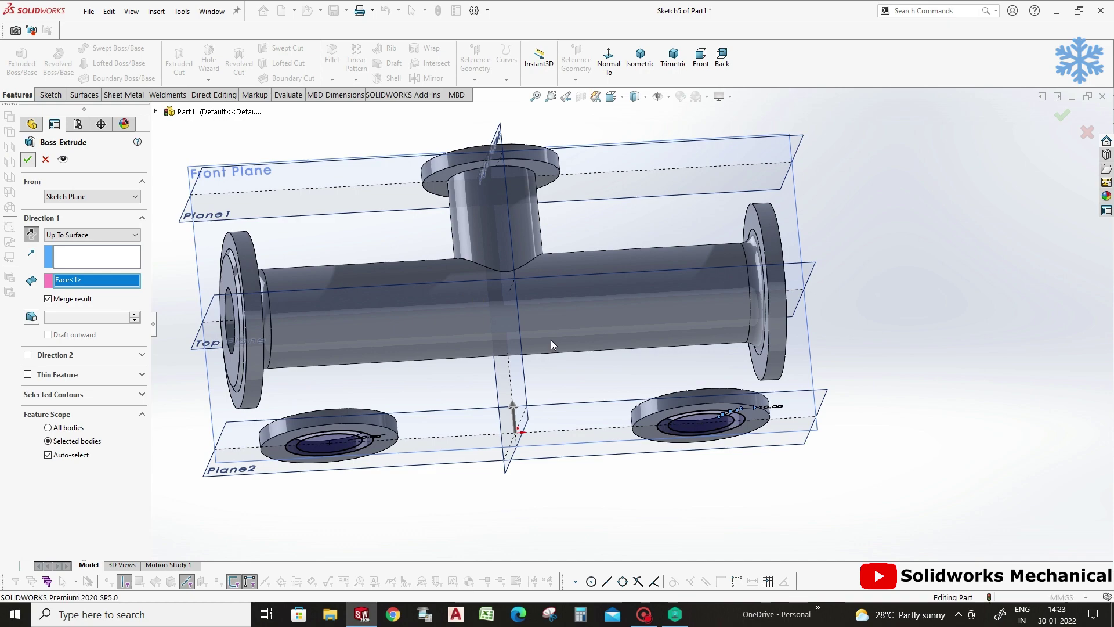
pyautogui.moveTo(584, 409)
pyautogui.mouseDown(button='middle')
pyautogui.moveTo(496, 427)
pyautogui.moveTo(607, 495)
pyautogui.moveTo(625, 532)
pyautogui.moveTo(598, 557)
pyautogui.moveTo(423, 325)
pyautogui.mouseUp(button='middle')
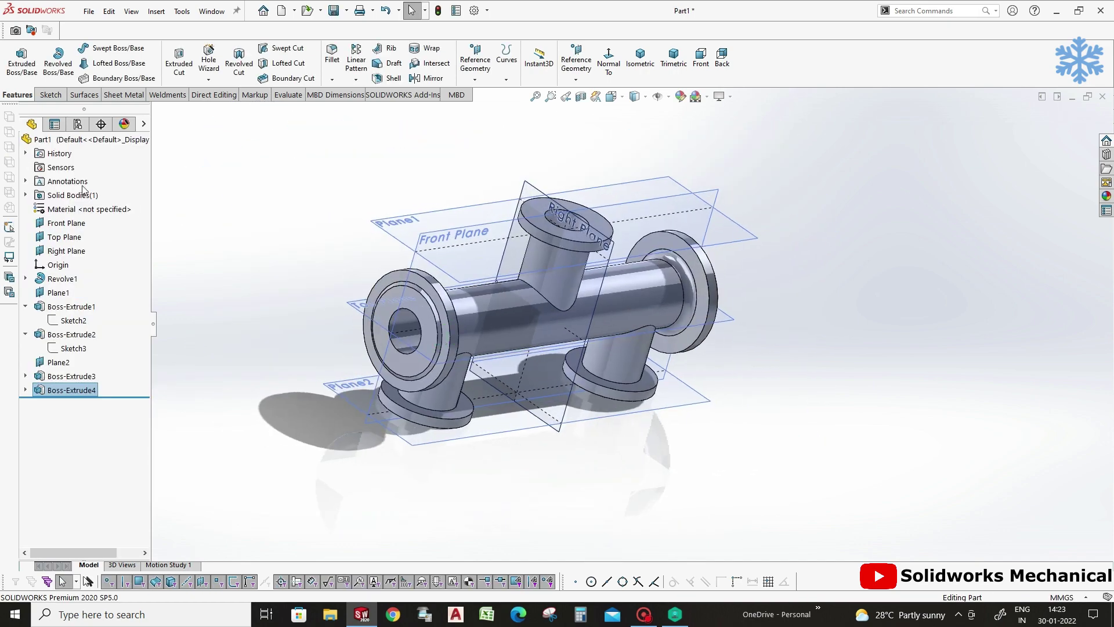
# Sketch a Ø145 bolt circle centred on the origin of the left flange face.
pyautogui.click(177, 65)
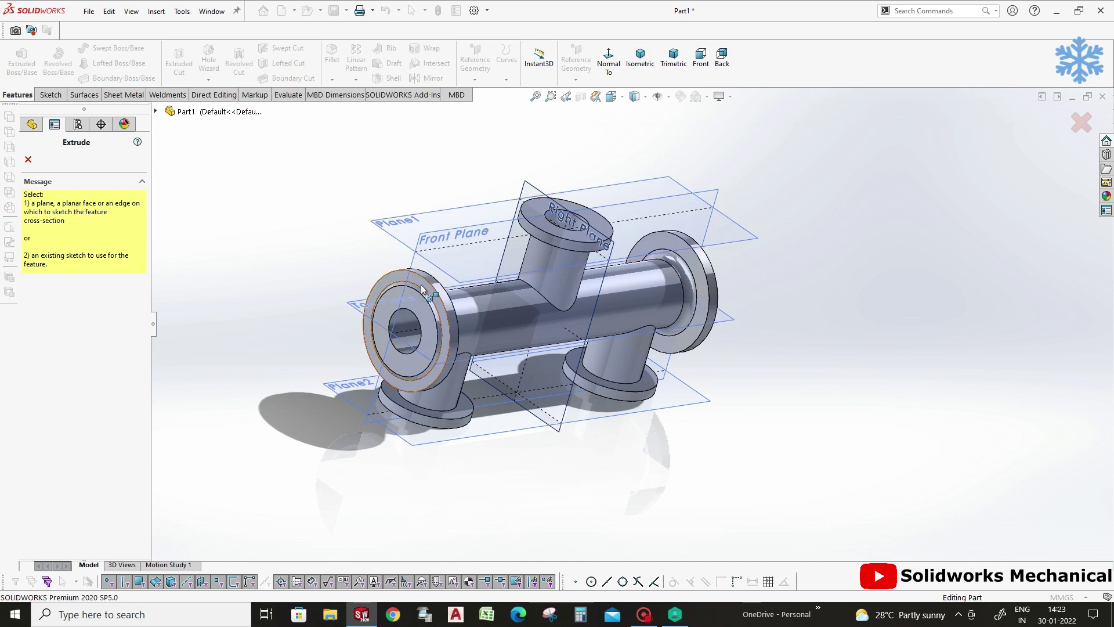
pyautogui.click(423, 282)
pyautogui.moveTo(557, 221)
pyautogui.mouseDown(button='middle')
pyautogui.moveTo(614, 261)
pyautogui.moveTo(553, 257)
pyautogui.mouseUp(button='middle')
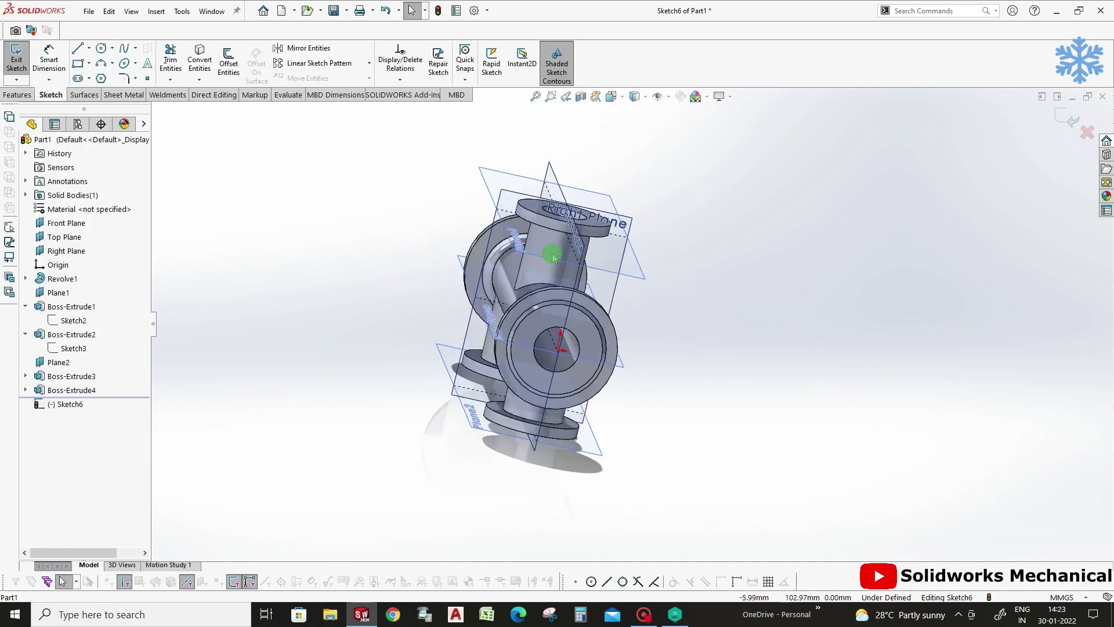
pyautogui.scroll(-5, 487, 278)
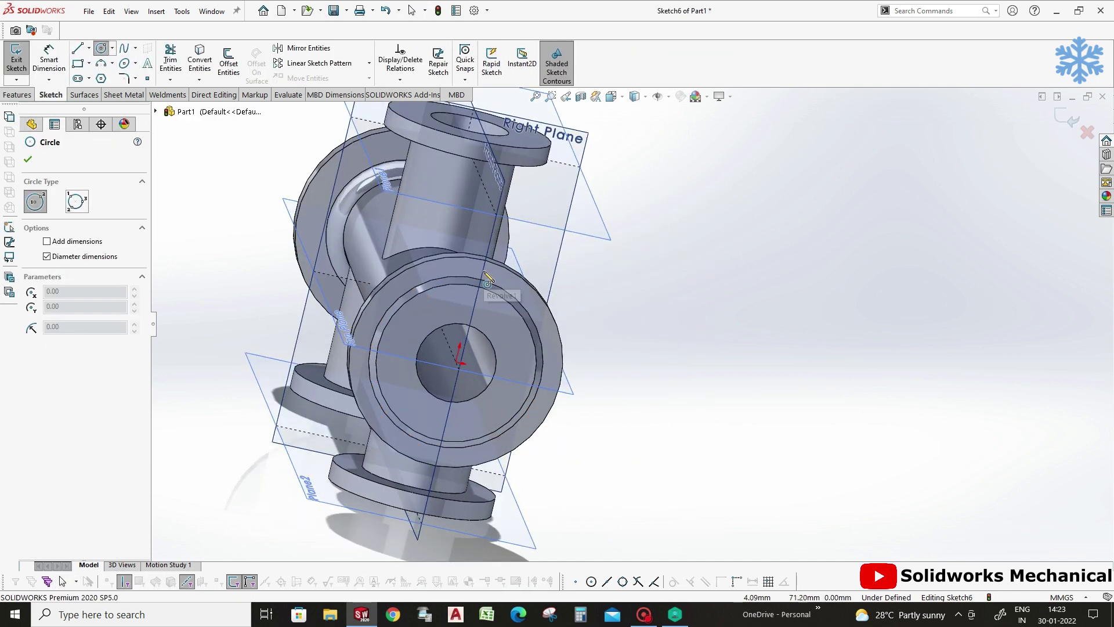
pyautogui.click(459, 363)
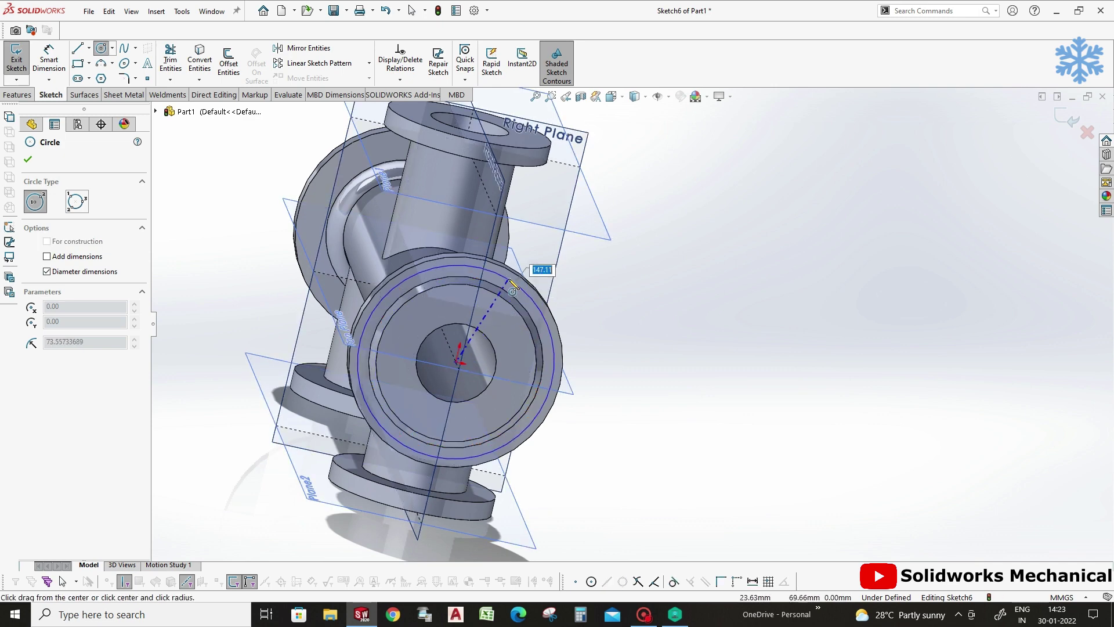
pyautogui.click(511, 289)
pyautogui.press('Escape')
pyautogui.press('d')
pyautogui.click(551, 318)
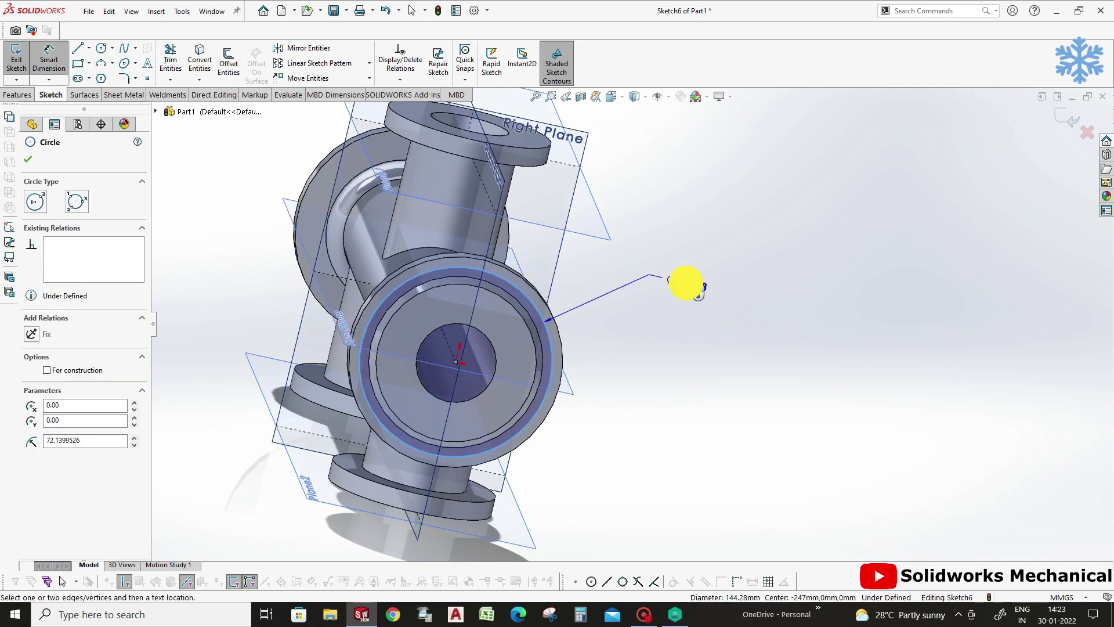
pyautogui.click(684, 278)
pyautogui.write('1')
pyautogui.press('Return')
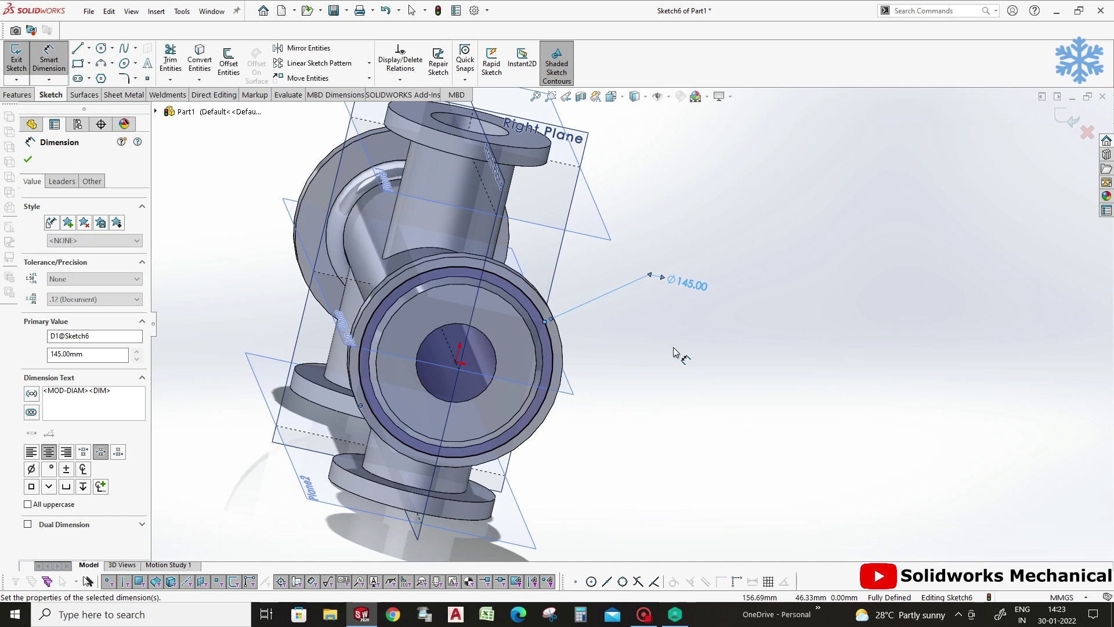
pyautogui.click(921, 385)
pyautogui.press('Escape')
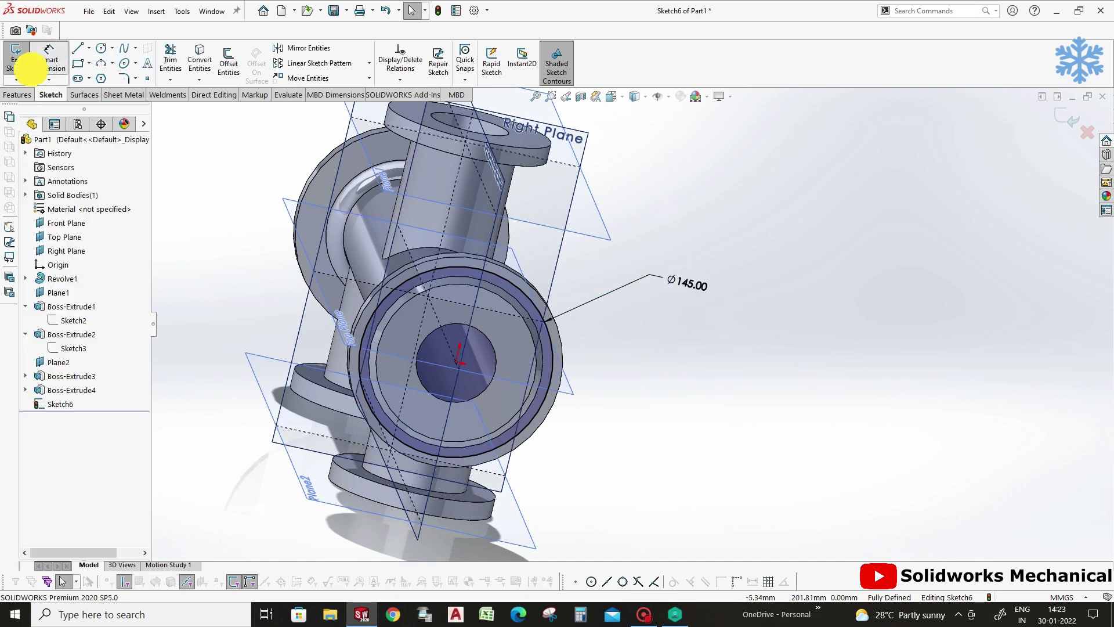
# Try dimensioning the outer flange edge, cancel it, and face the sketch plane.
pyautogui.click(48, 58)
pyautogui.click(529, 281)
pyautogui.click(412, 10)
pyautogui.click(17, 95)
pyautogui.click(608, 61)
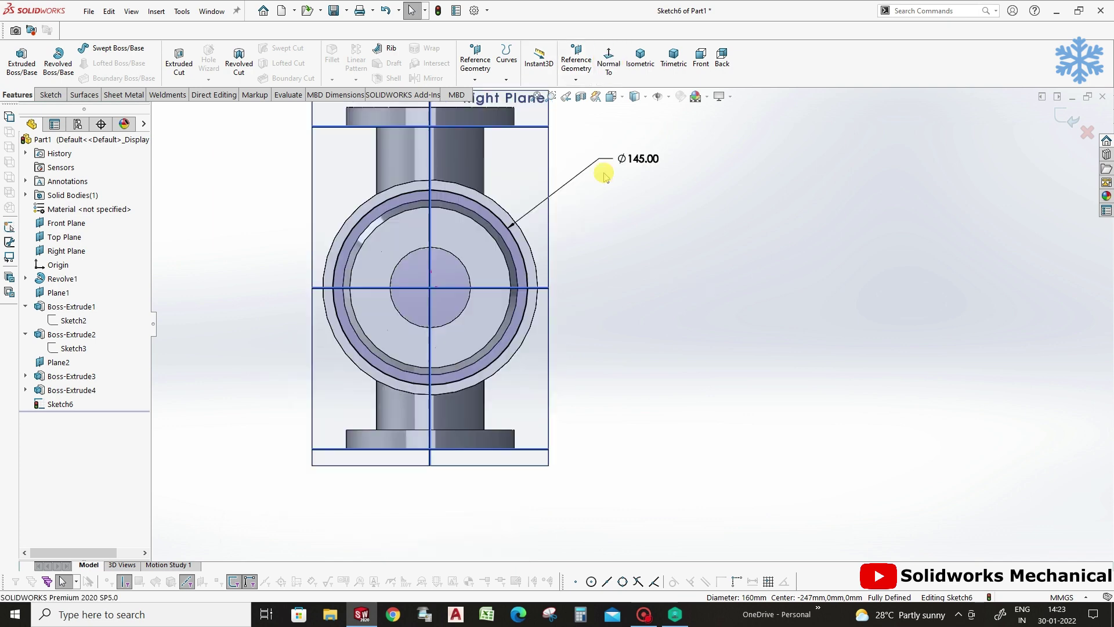
pyautogui.scroll(3, 540, 233)
pyautogui.moveTo(557, 227); pyautogui.dragTo(642, 389, button='right')
pyautogui.scroll(3, 581, 404)
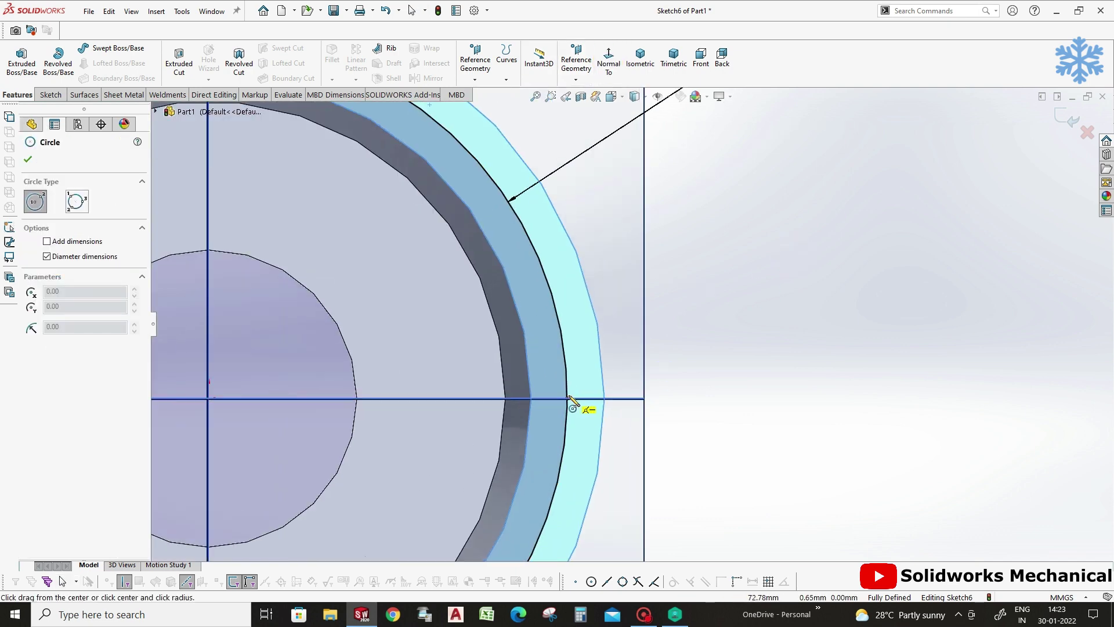
# Draw a Ø9 bolt-hole circle on the bolt circle at the ring edge.
pyautogui.moveTo(566, 397); pyautogui.dragTo(587, 389)
pyautogui.moveTo(577, 383); pyautogui.dragTo(587, 376, button='right')
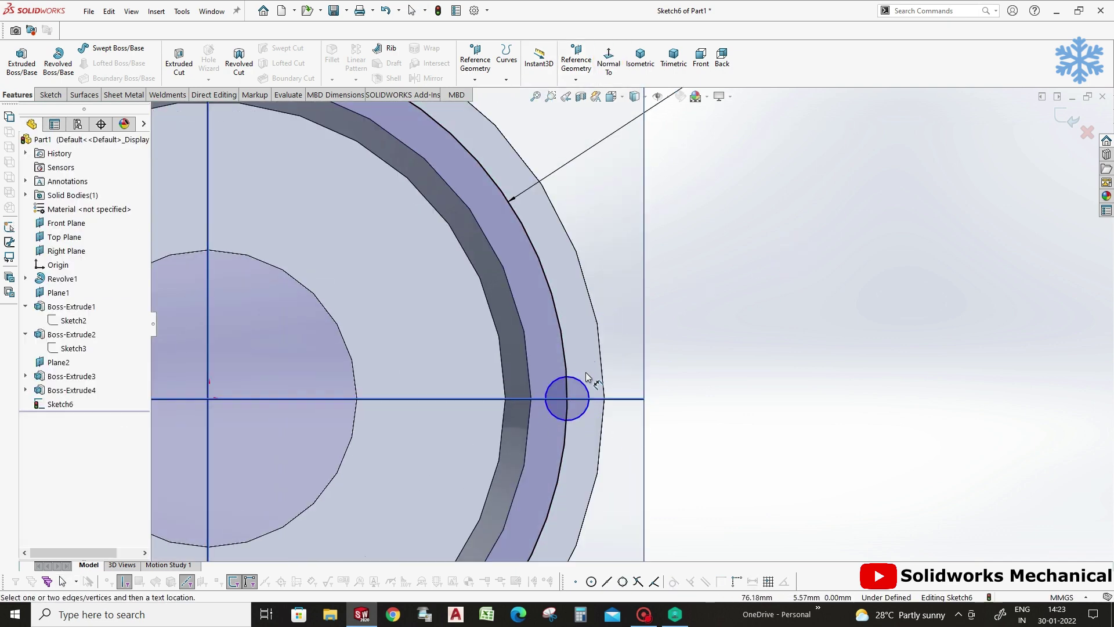
pyautogui.click(589, 390)
pyautogui.click(688, 358)
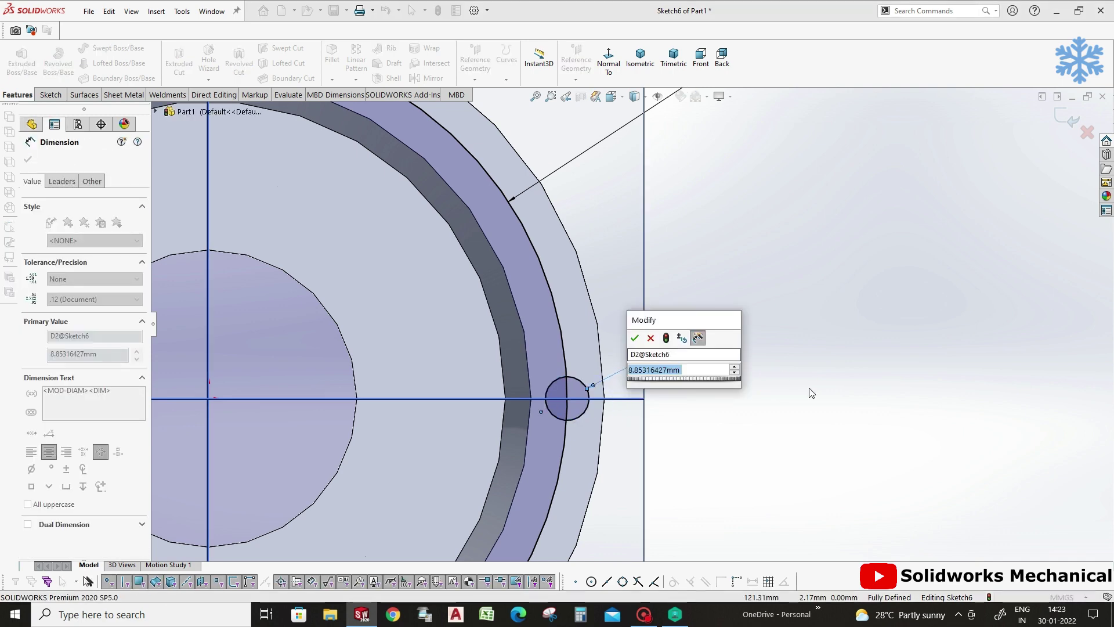
pyautogui.write('9')
pyautogui.press('Return')
pyautogui.scroll(-2, 703, 303)
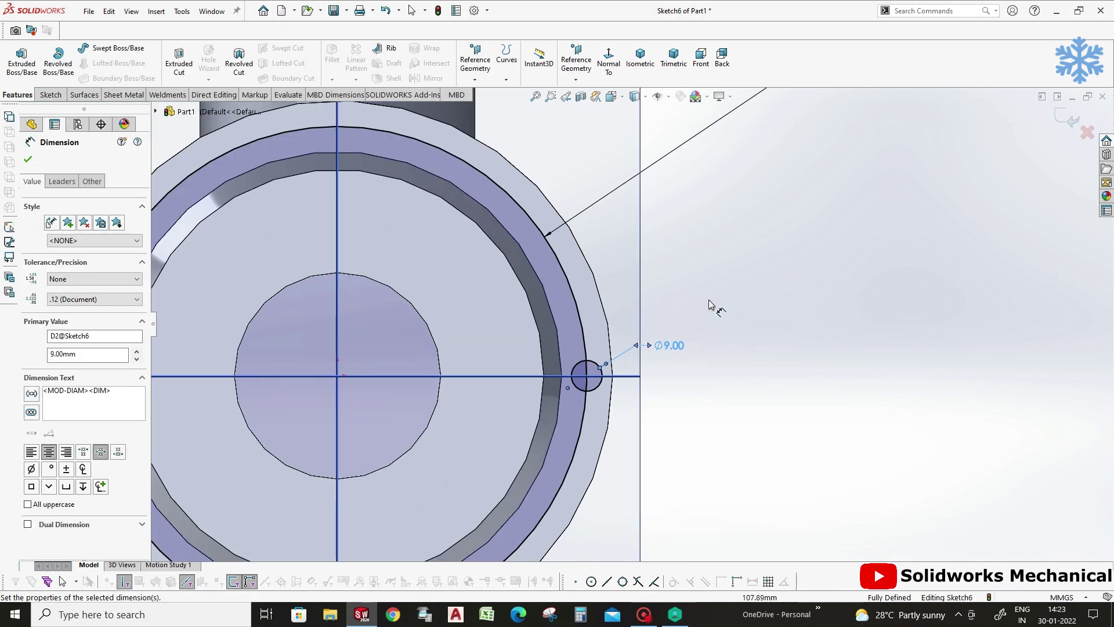
pyautogui.scroll(-2, 712, 306)
pyautogui.moveTo(707, 311); pyautogui.dragTo(216, 340, button='middle')
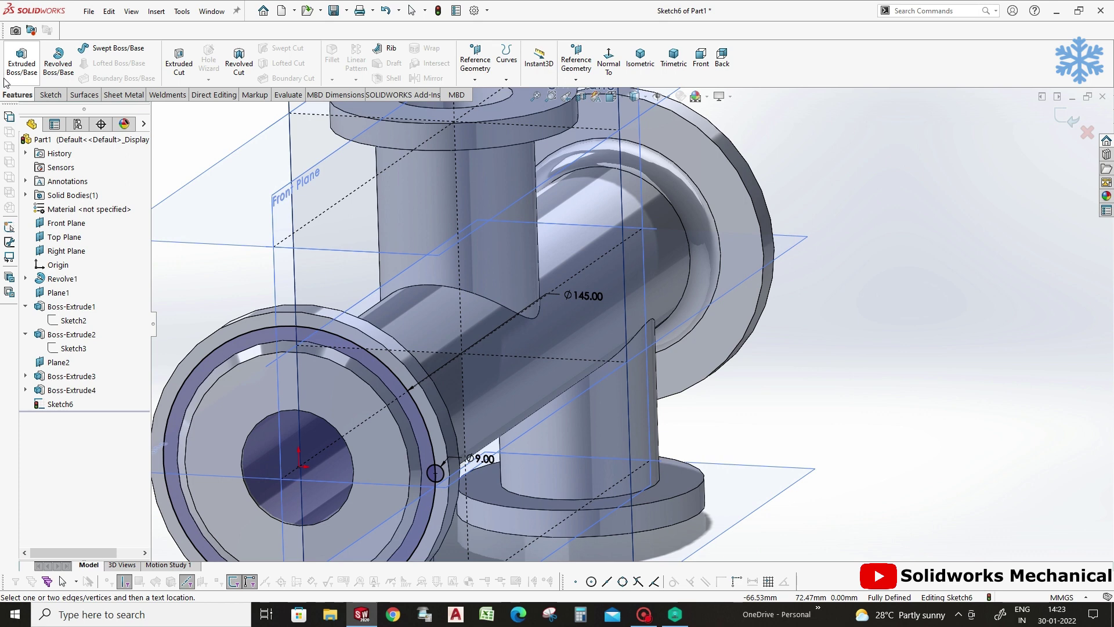
pyautogui.click(179, 60)
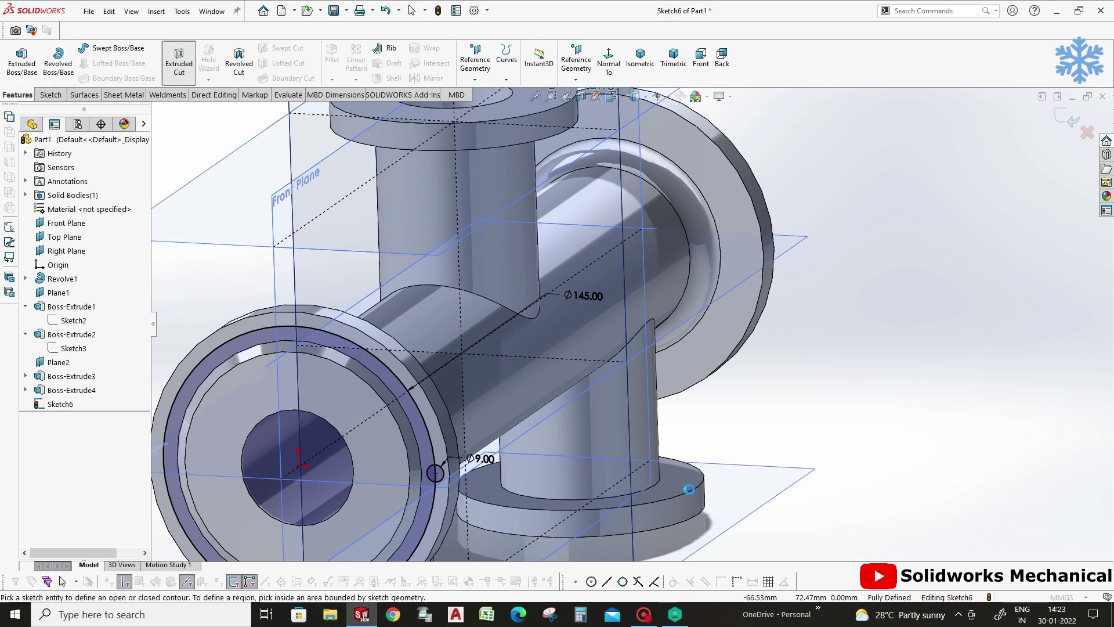
# Cut the Ø9 circle 43 mm deep, then reopen Cut-Extrude1 and accept it again.
pyautogui.click(441, 471)
pyautogui.moveTo(446, 466); pyautogui.dragTo(896, 226)
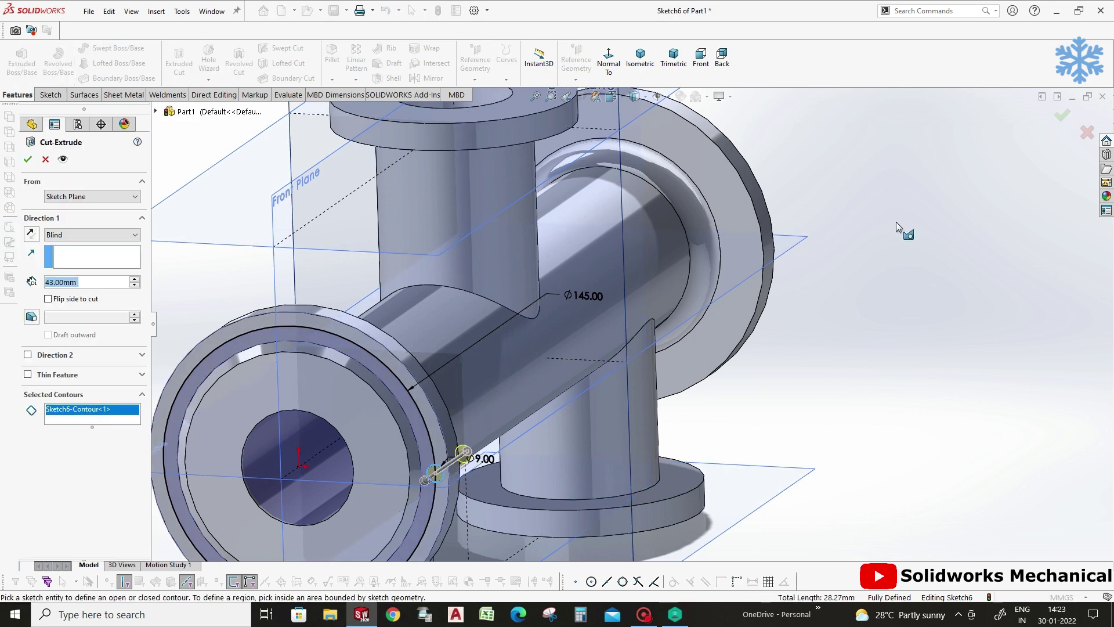
pyautogui.click(1061, 116)
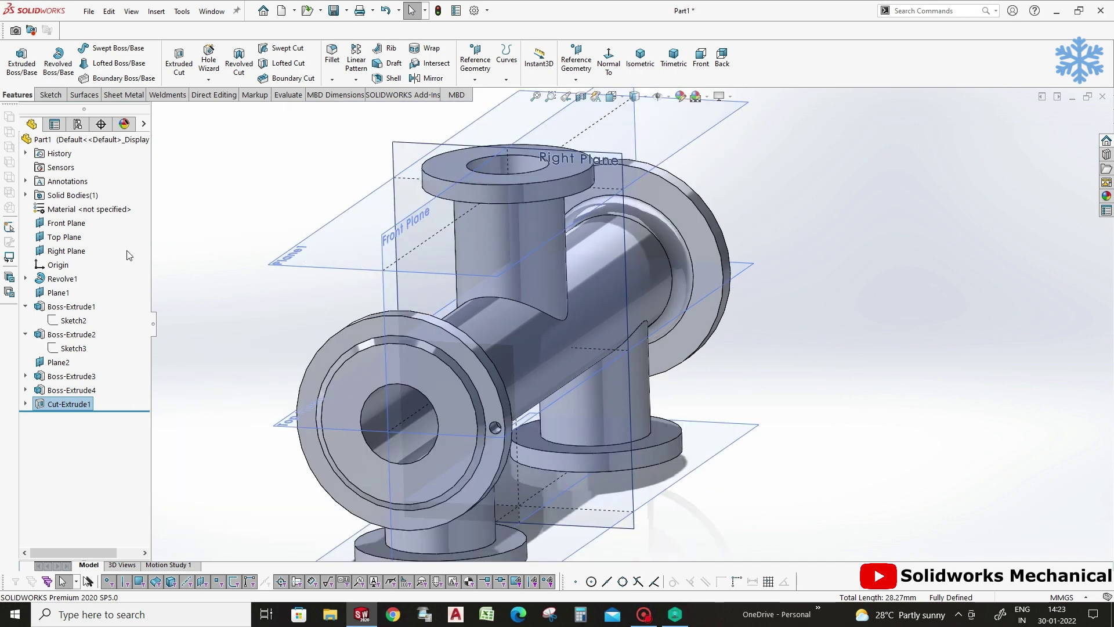
pyautogui.rightClick(52, 402)
pyautogui.click(111, 368)
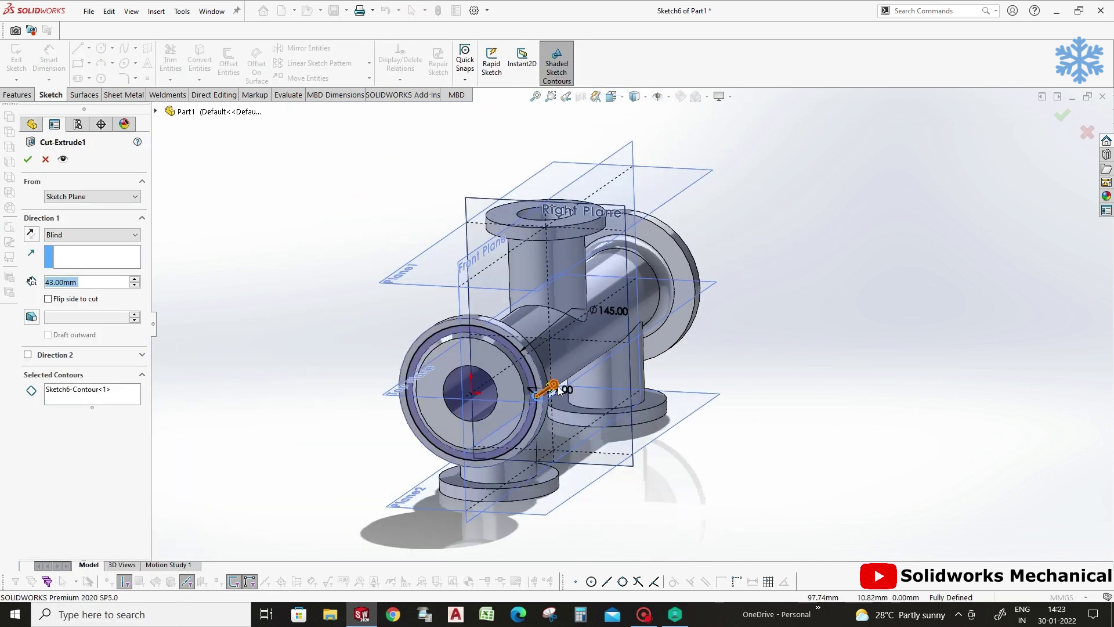
pyautogui.click(29, 160)
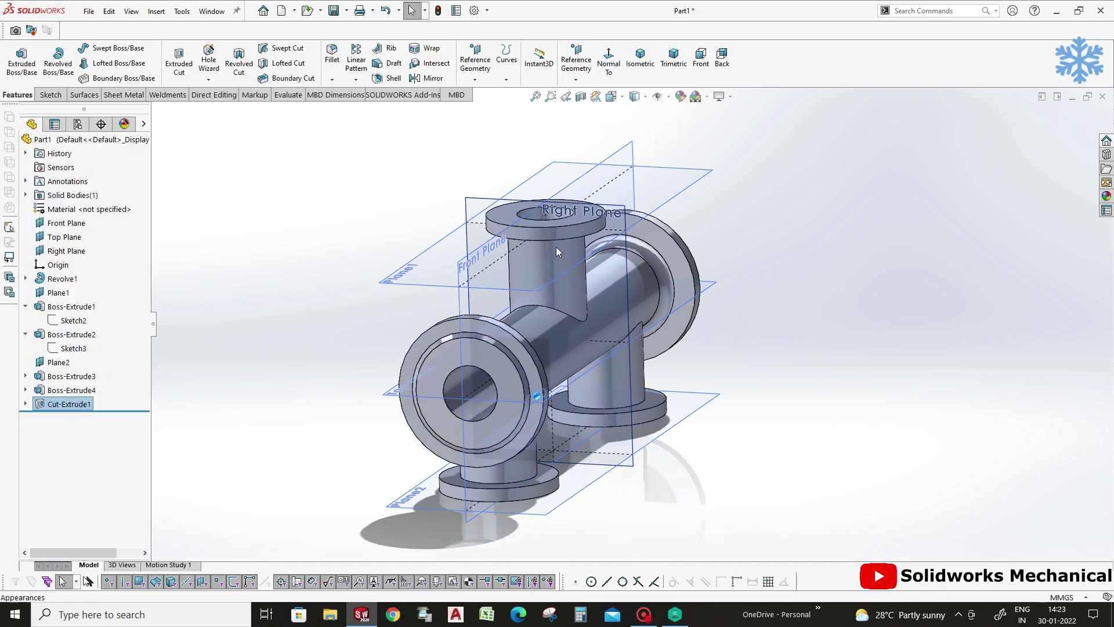
pyautogui.click(431, 78)
# Mirror Cut-Extrude1 about the Right Plane, then start a Curve Driven Pattern of Cut-Extrude1.
pyautogui.click(464, 197)
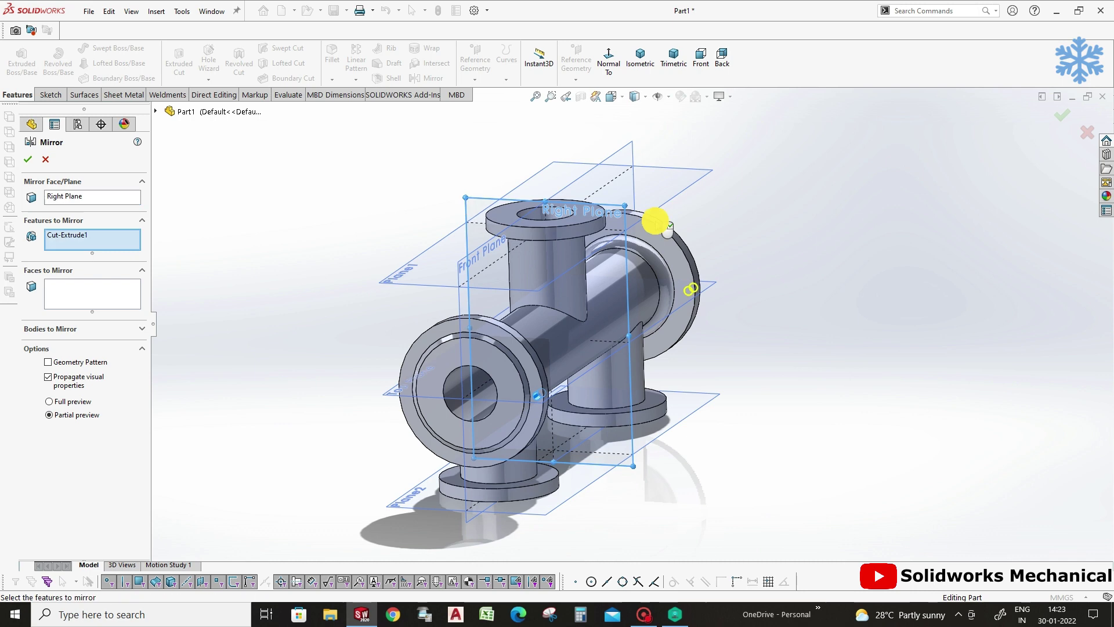
pyautogui.click(1061, 113)
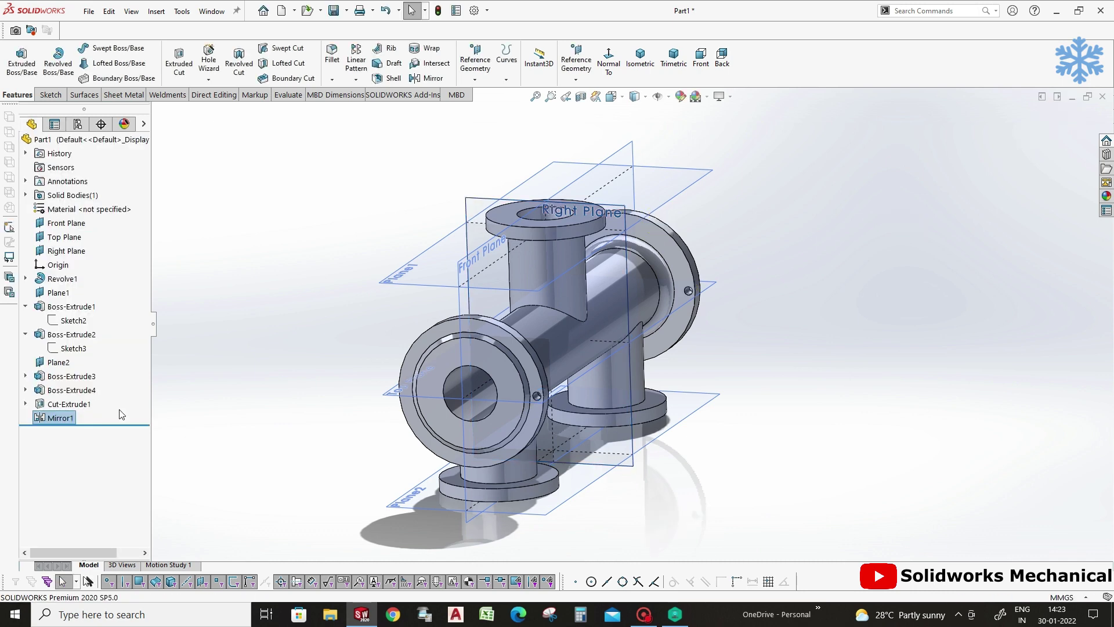
pyautogui.click(78, 405)
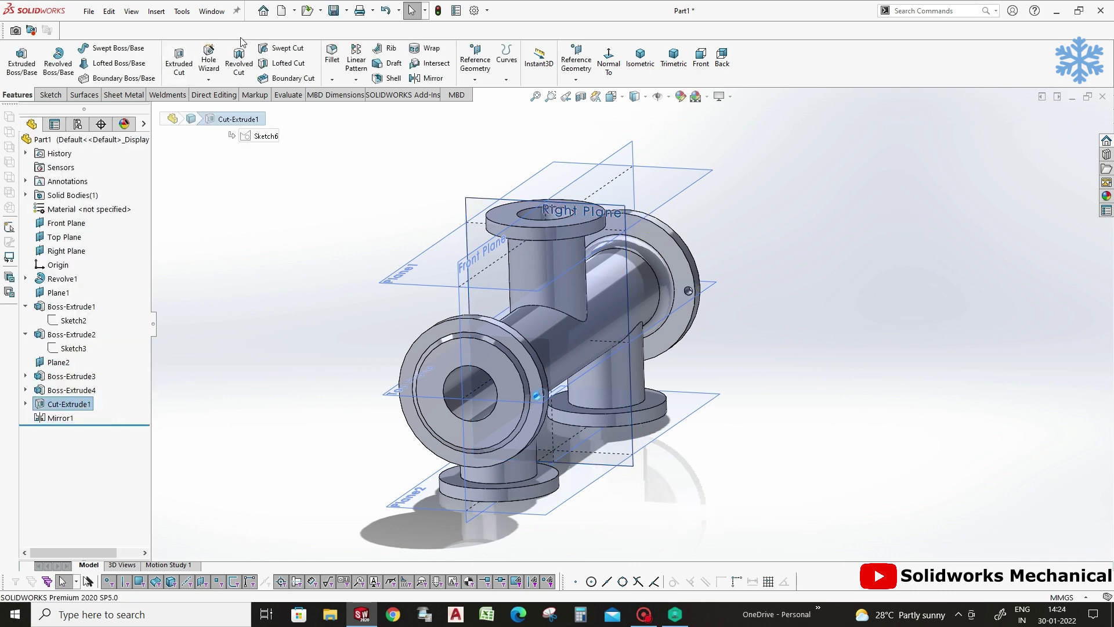
pyautogui.click(356, 79)
pyautogui.click(386, 135)
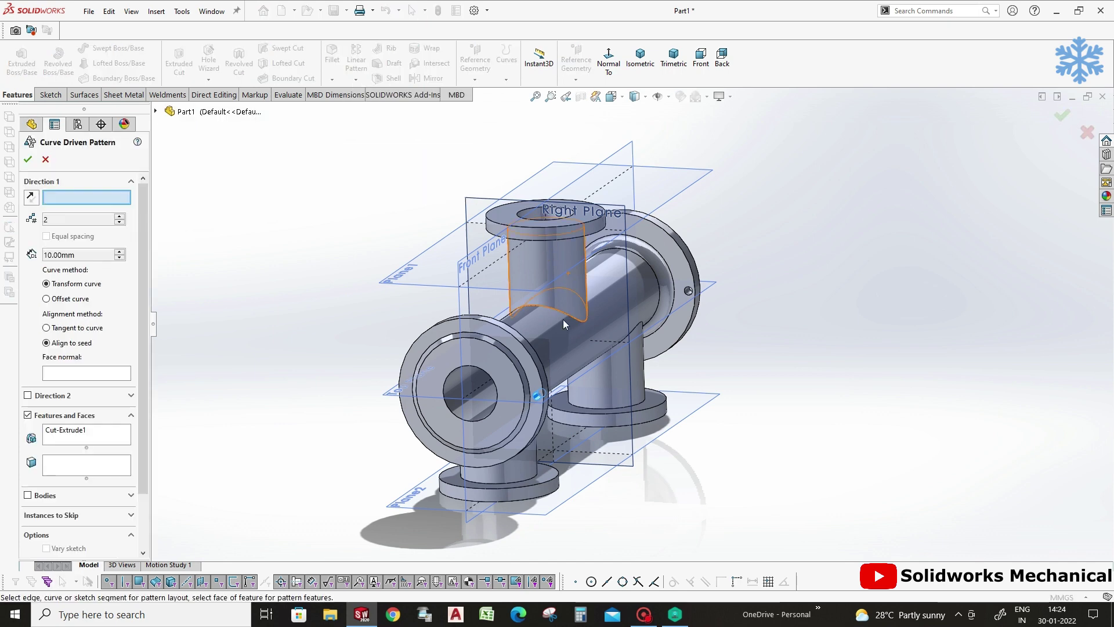
pyautogui.moveTo(493, 353); pyautogui.dragTo(464, 357, button='middle')
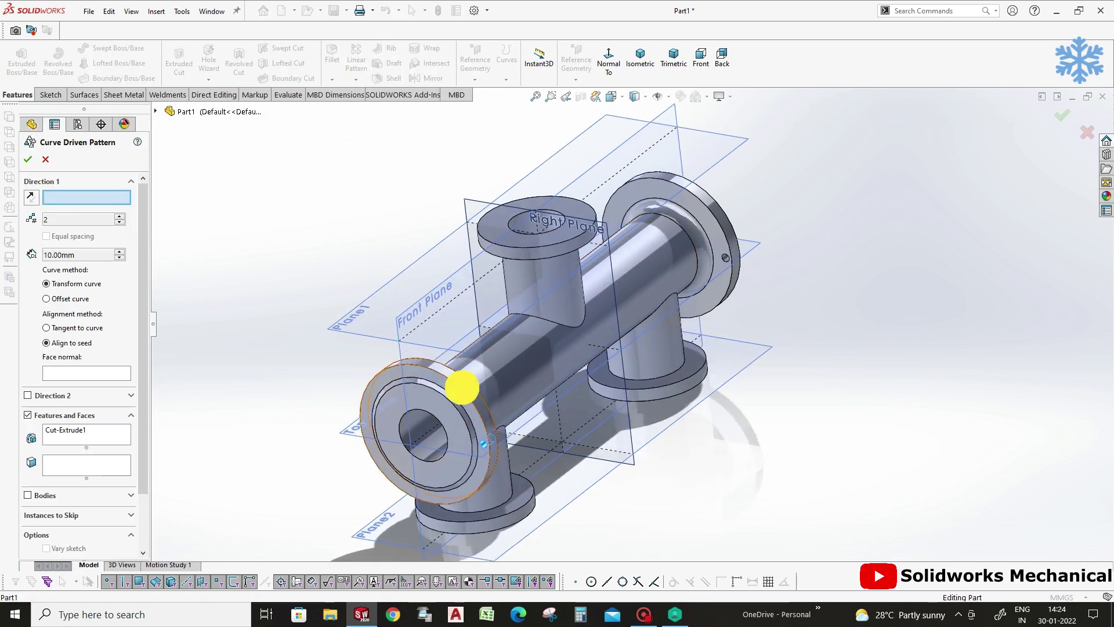
# Switch to a Circular Pattern about the flange outer face with 8 instances.
pyautogui.click(46, 160)
pyautogui.click(356, 80)
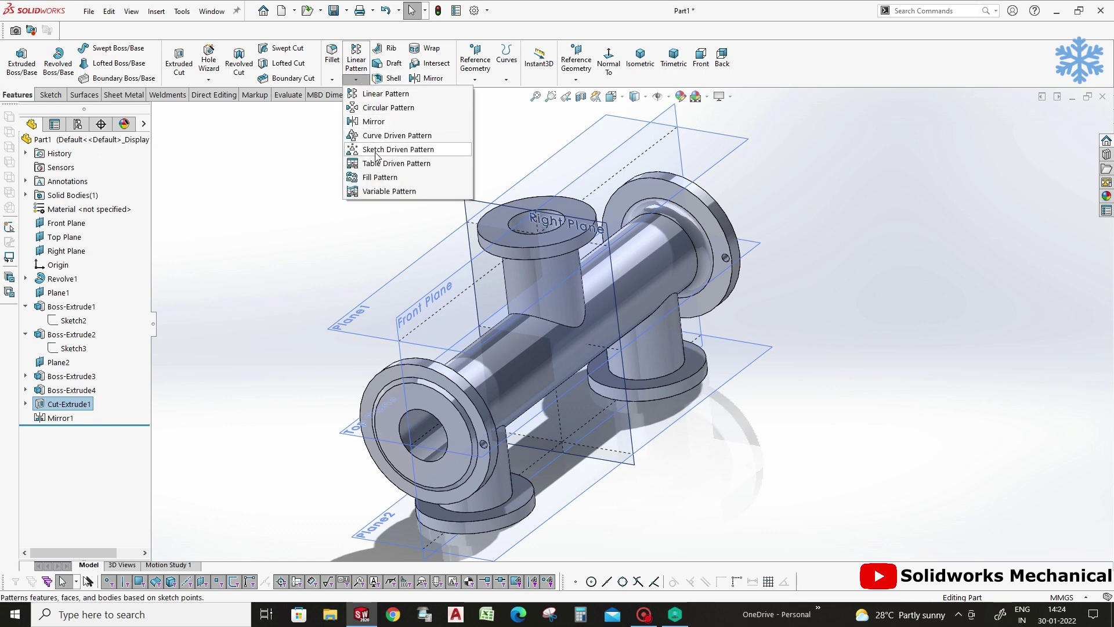
pyautogui.click(384, 109)
pyautogui.click(463, 389)
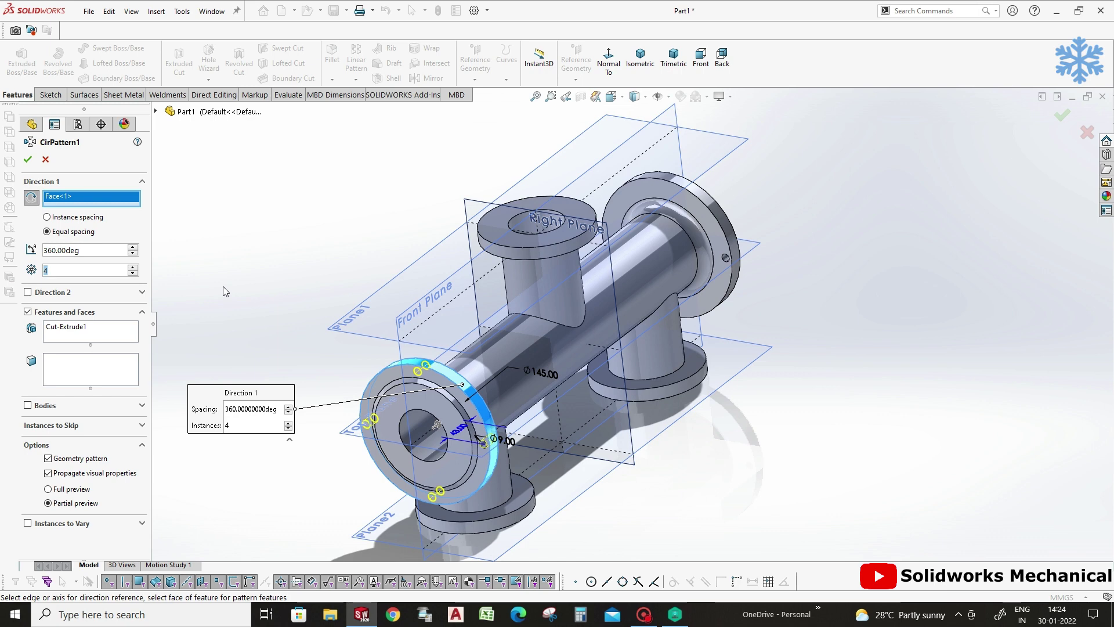
pyautogui.write('6')
pyautogui.press('BackSpace')
pyautogui.write('8')
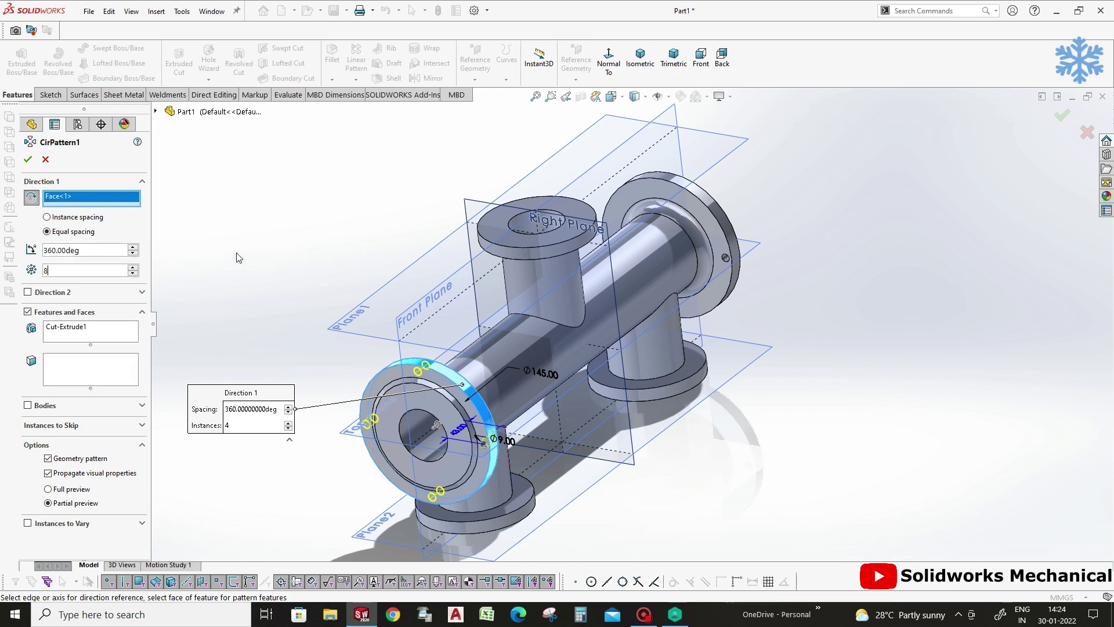
# Add Mirror1 to the patterned features and accept CirPattern1.
pyautogui.scroll(-5, 727, 266)
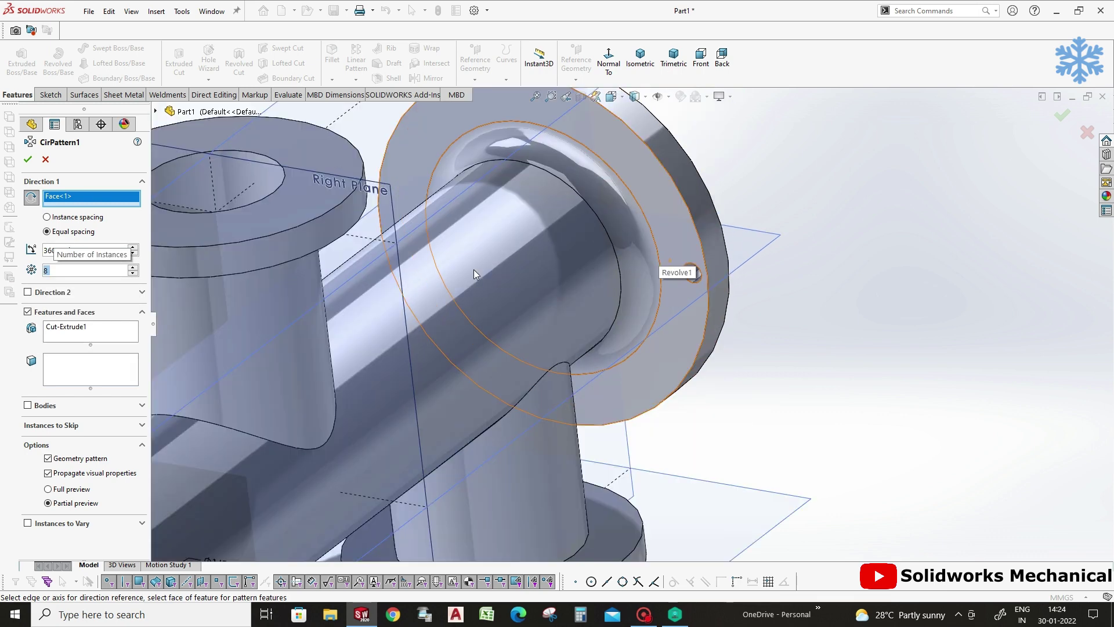
pyautogui.click(99, 335)
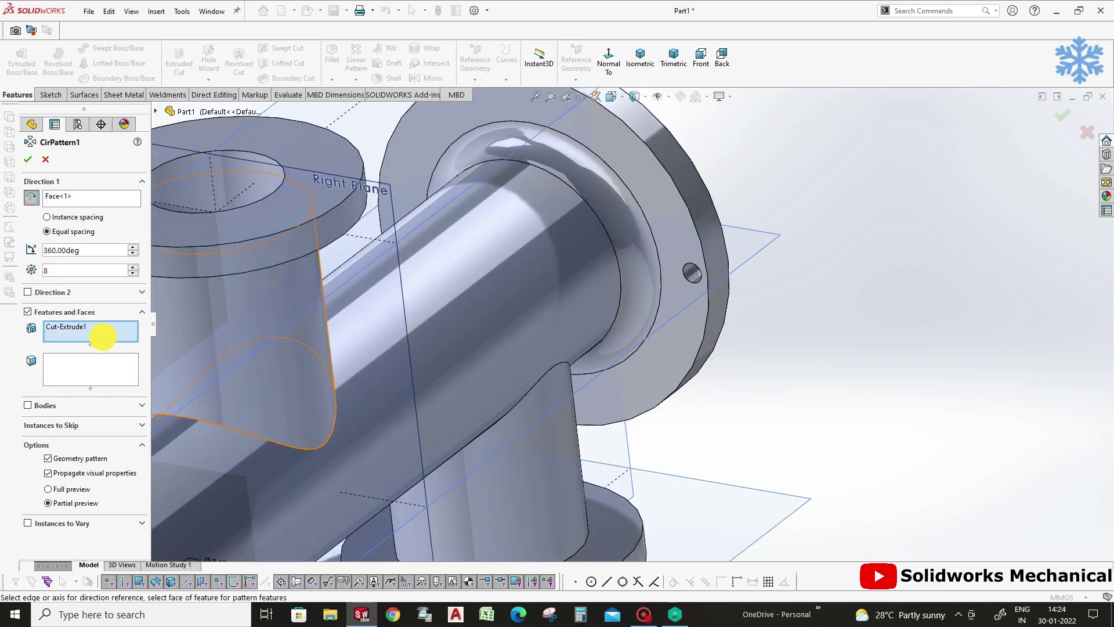
pyautogui.click(692, 273)
pyautogui.scroll(5, 865, 298)
pyautogui.click(1062, 116)
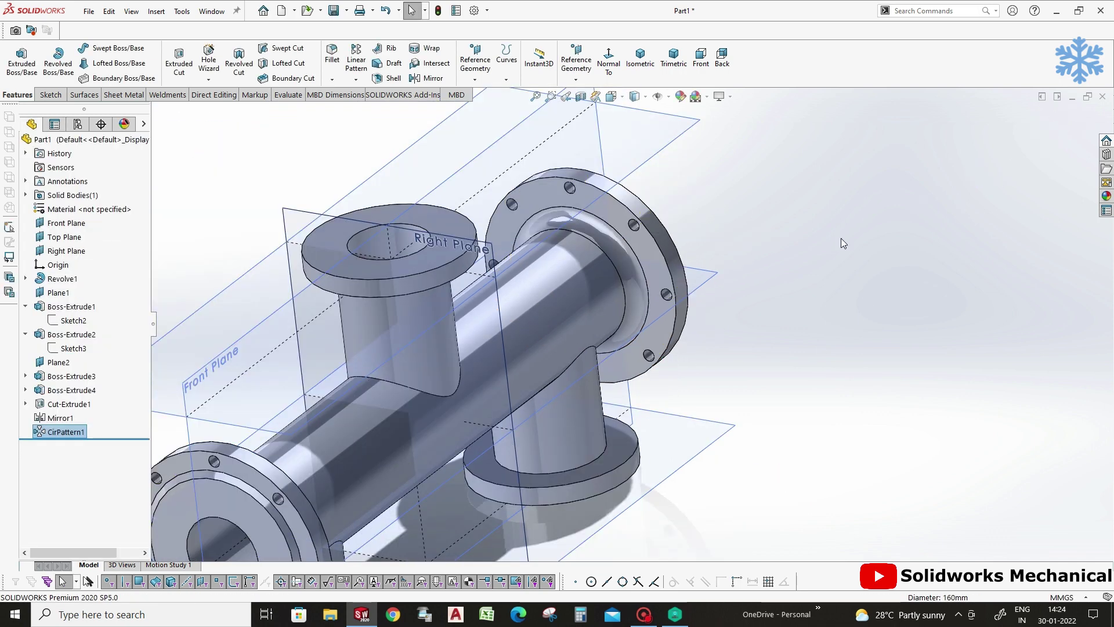
pyautogui.scroll(2, 838, 375)
pyautogui.moveTo(838, 375)
pyautogui.mouseDown(button='middle')
pyautogui.moveTo(841, 412)
pyautogui.moveTo(858, 373)
pyautogui.moveTo(840, 351)
pyautogui.moveTo(776, 342)
pyautogui.moveTo(769, 296)
pyautogui.mouseUp(button='middle')
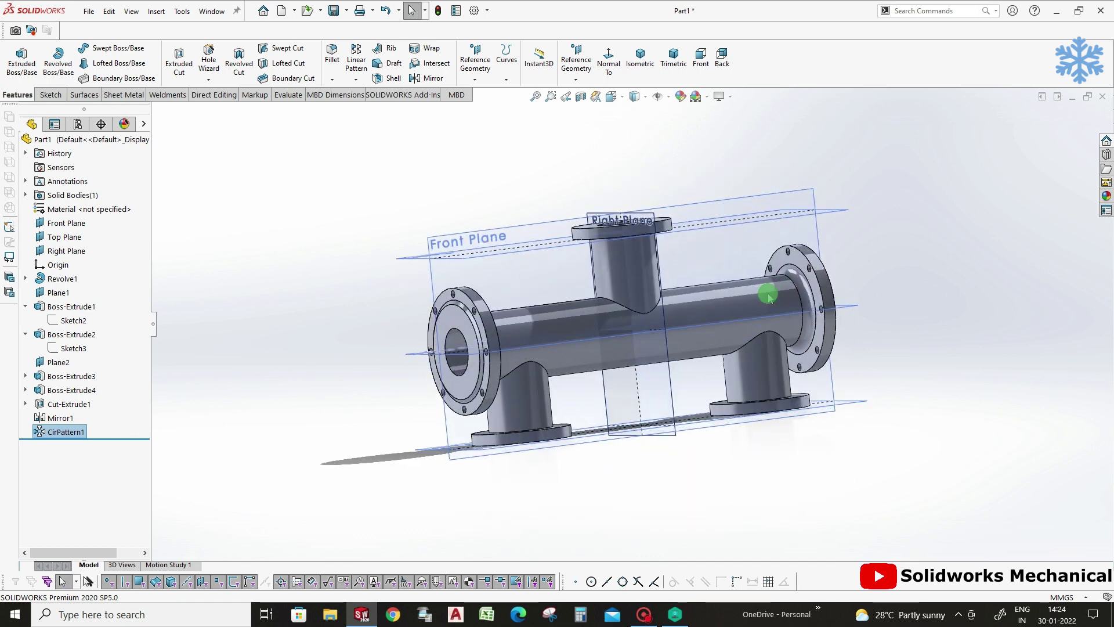
pyautogui.moveTo(631, 286)
pyautogui.mouseDown(button='middle')
pyautogui.moveTo(625, 308)
pyautogui.moveTo(571, 139)
pyautogui.mouseUp(button='middle')
pyautogui.moveTo(496, 432)
pyautogui.mouseDown(button='middle')
pyautogui.moveTo(532, 398)
pyautogui.moveTo(515, 262)
pyautogui.moveTo(524, 305)
pyautogui.mouseUp(button='middle')
pyautogui.click(527, 348)
pyautogui.click(509, 219)
pyautogui.click(522, 301)
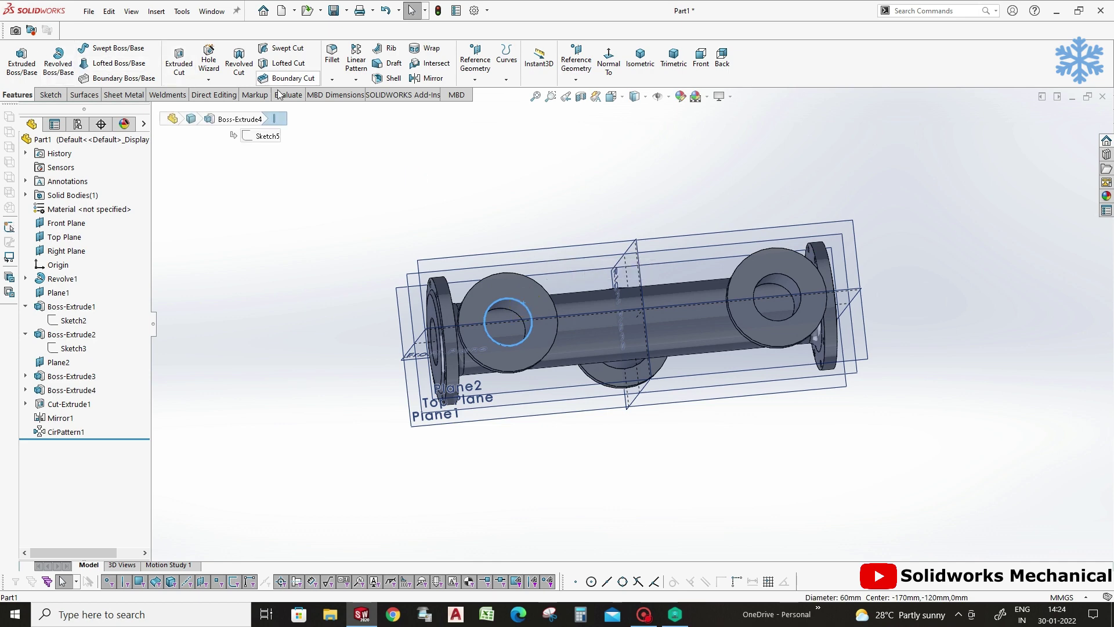
pyautogui.click(406, 159)
# Sketch on the branch flange face and convert both branch bore edges into circles.
pyautogui.click(177, 68)
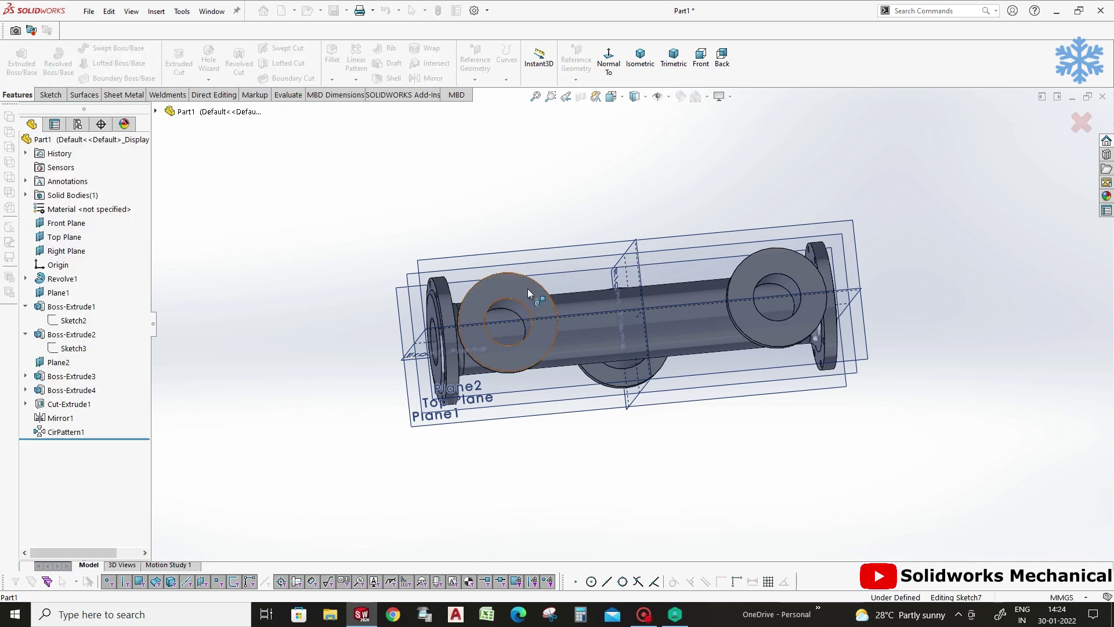
pyautogui.click(525, 303)
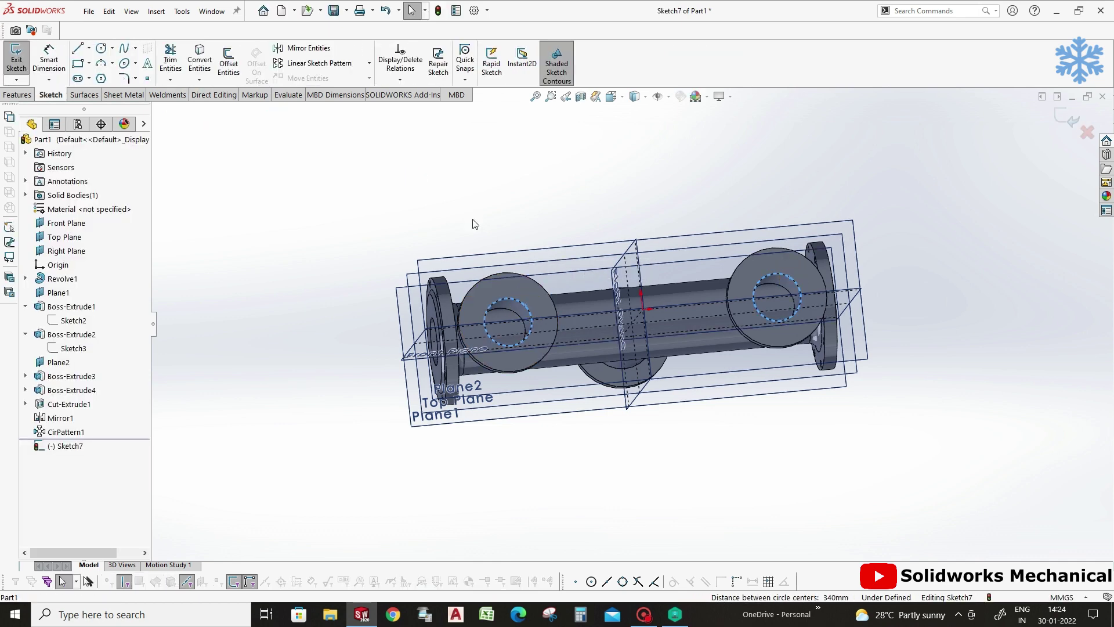
pyautogui.moveTo(474, 224); pyautogui.dragTo(340, 165, button='middle')
pyautogui.click(18, 95)
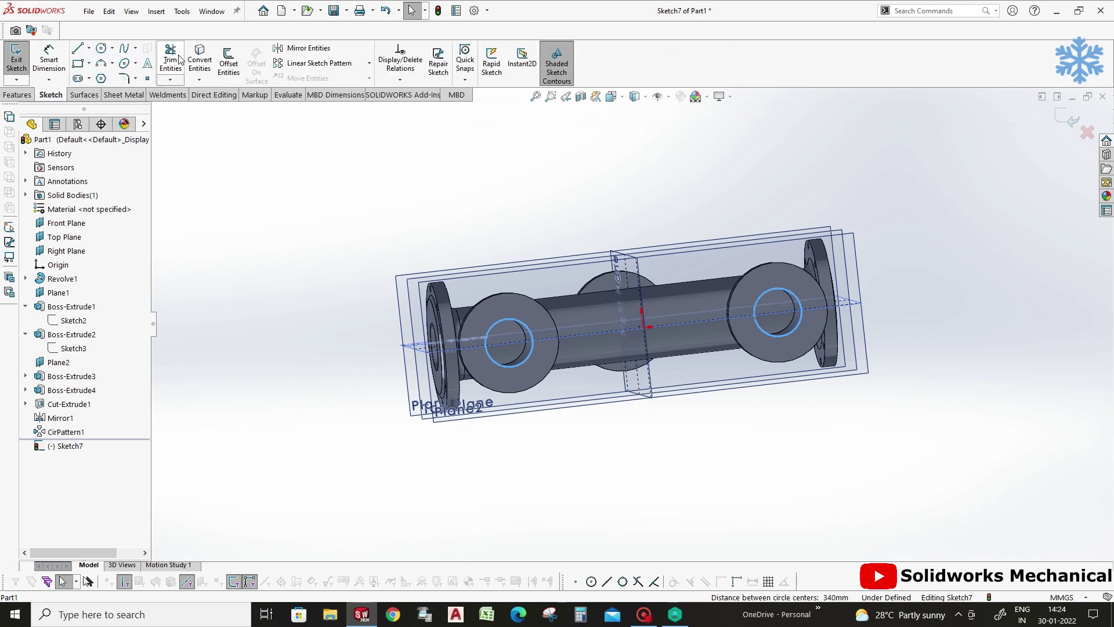
pyautogui.click(199, 60)
pyautogui.click(11, 95)
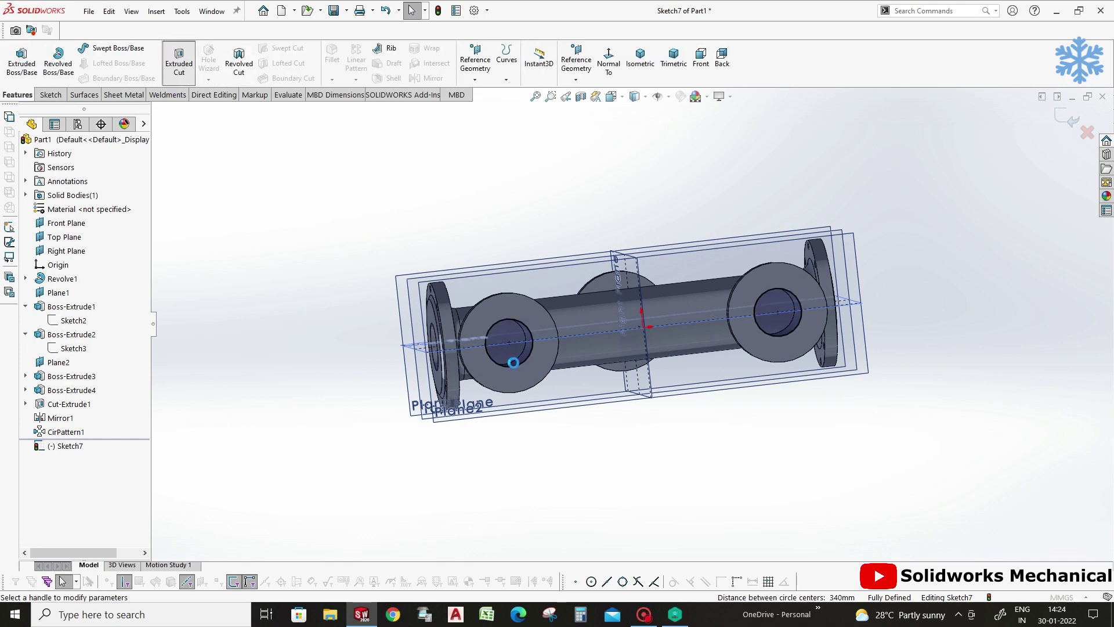
# Cut the bore circles Up To Surface, stopping at the main pipe's inner face.
pyautogui.click(178, 64)
pyautogui.click(87, 235)
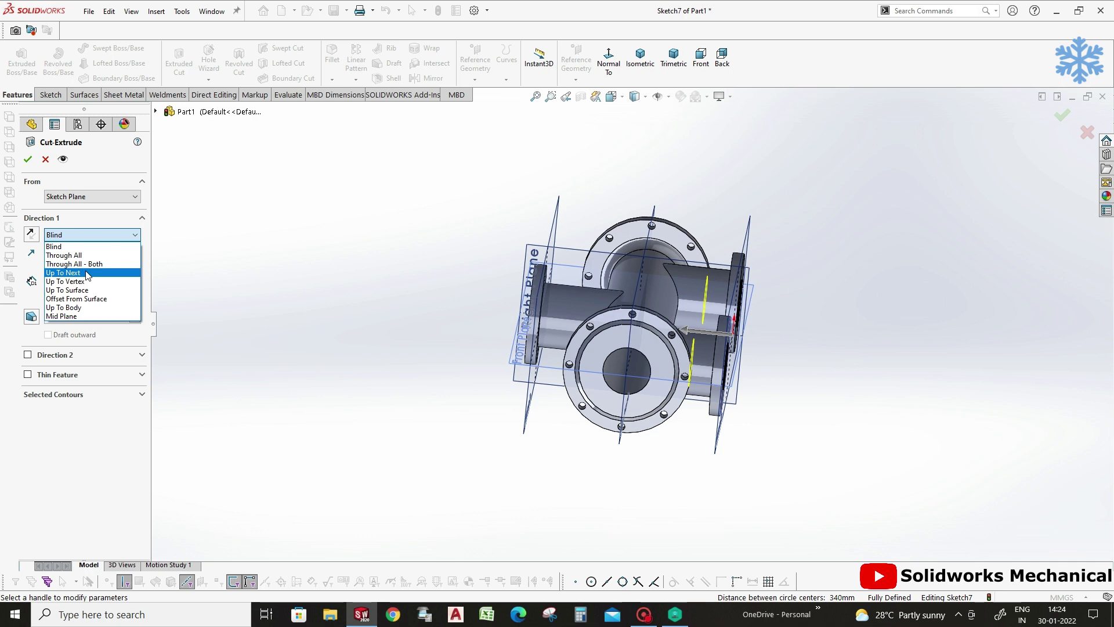
pyautogui.click(91, 292)
pyautogui.moveTo(626, 348); pyautogui.dragTo(684, 357, button='middle')
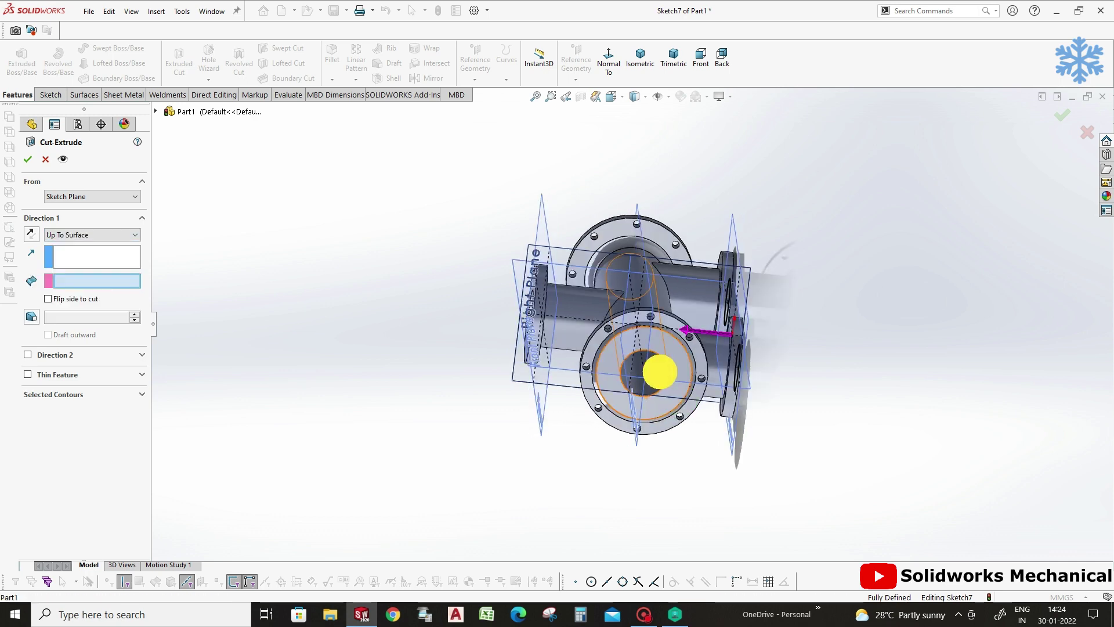
pyautogui.click(712, 364)
pyautogui.click(1062, 115)
pyautogui.moveTo(843, 351)
pyautogui.mouseDown(button='middle')
pyautogui.moveTo(694, 331)
pyautogui.moveTo(726, 373)
pyautogui.moveTo(733, 447)
pyautogui.moveTo(679, 306)
pyautogui.moveTo(669, 207)
pyautogui.moveTo(669, 281)
pyautogui.mouseUp(button='middle')
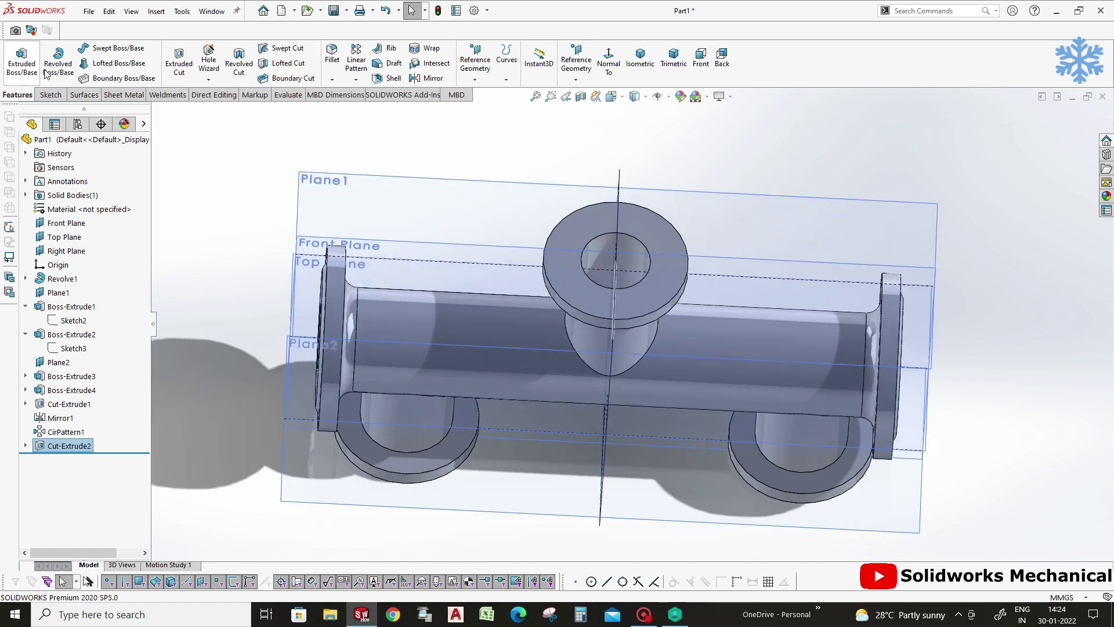
# Sketch on the top flange face and convert its 60 mm inner edge into a circle.
pyautogui.click(182, 68)
pyautogui.click(667, 266)
pyautogui.click(648, 251)
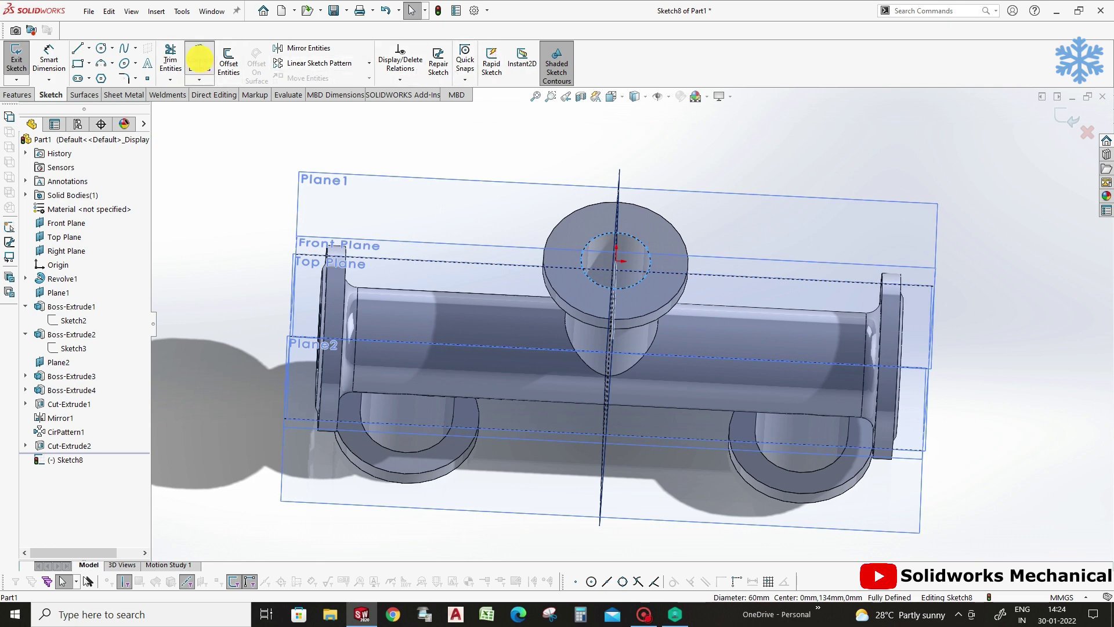
pyautogui.click(199, 60)
pyautogui.click(17, 94)
# Cut the top bore Up To Surface, ending at the inner pipe face.
pyautogui.click(180, 62)
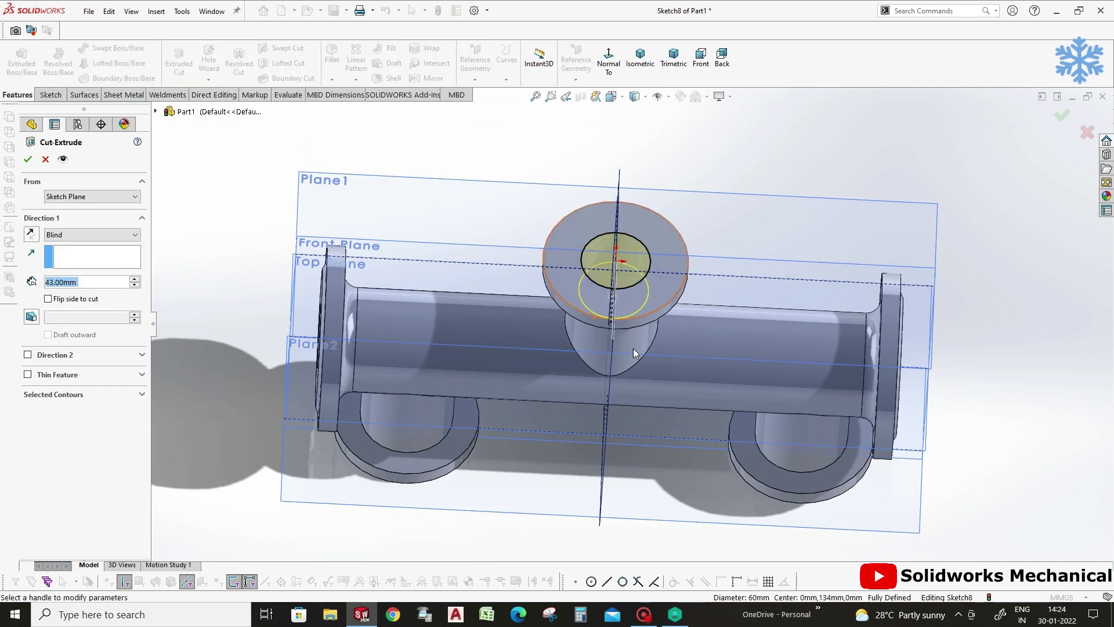
pyautogui.click(93, 235)
pyautogui.click(65, 291)
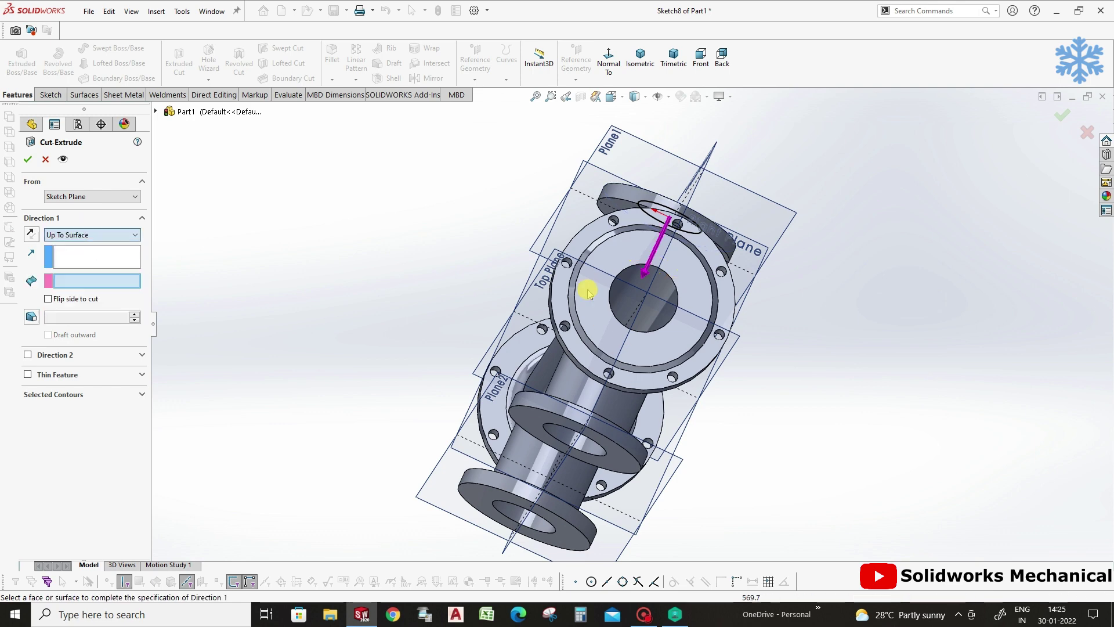
pyautogui.click(665, 299)
pyautogui.click(1063, 116)
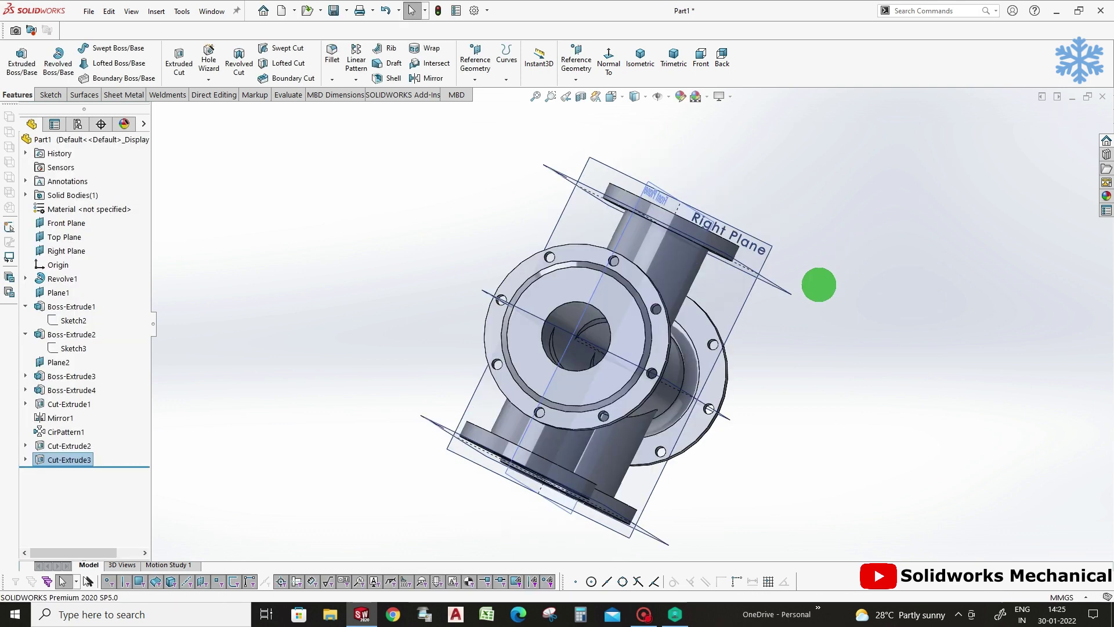
pyautogui.moveTo(819, 284); pyautogui.dragTo(652, 206, button='middle')
# Fillet the top, left and right branch-to-pipe junction edges with a 10 mm radius.
pyautogui.scroll(-3, 539, 340)
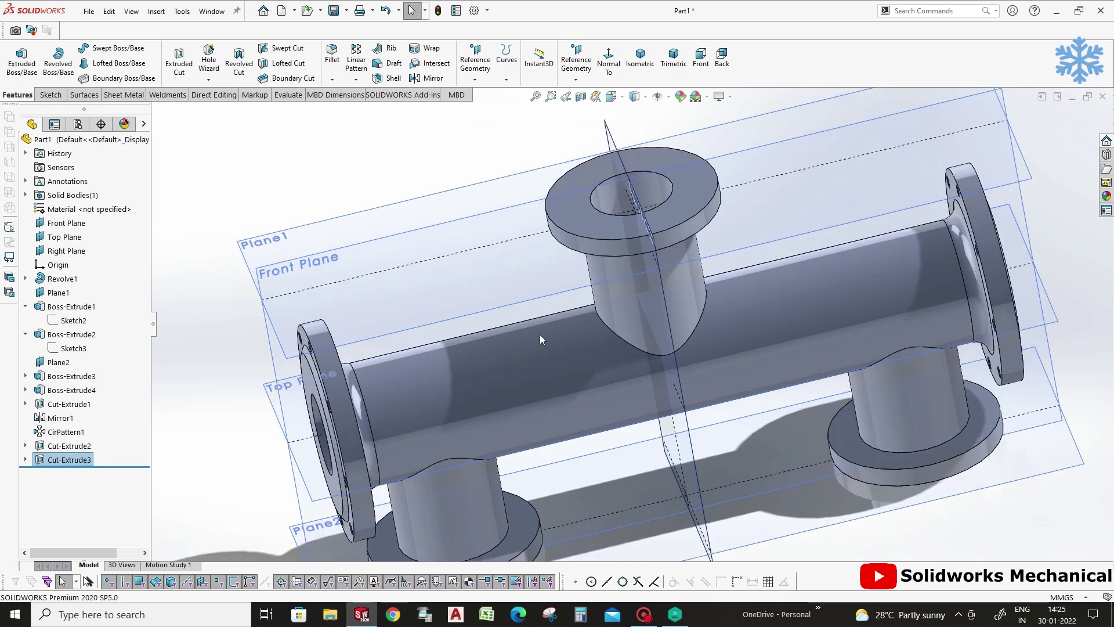
pyautogui.scroll(3, 746, 274)
pyautogui.moveTo(747, 274); pyautogui.dragTo(714, 308, button='middle')
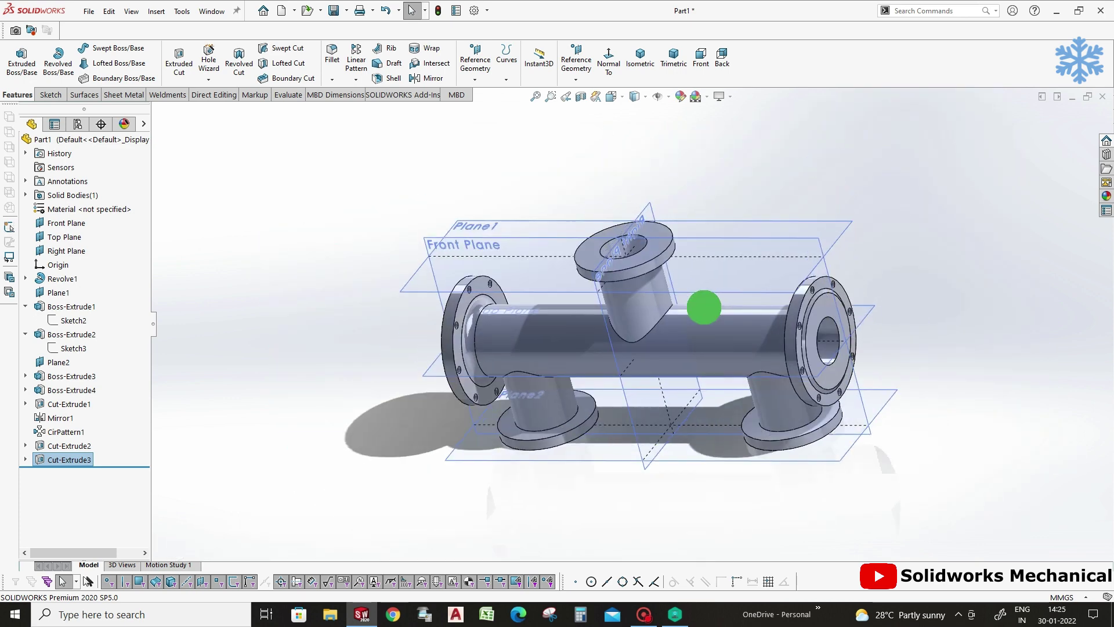
pyautogui.click(661, 325)
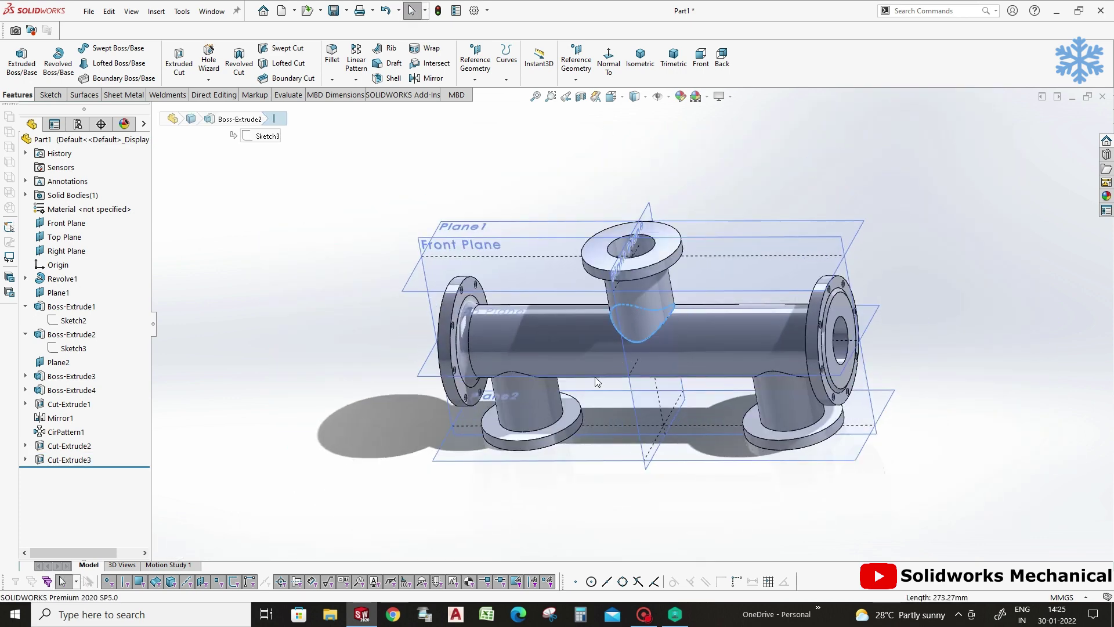
pyautogui.keyDown('ctrl'); pyautogui.click(510, 374); pyautogui.keyUp('ctrl')
pyautogui.moveTo(708, 406); pyautogui.dragTo(782, 341, button='middle')
pyautogui.keyDown('ctrl'); pyautogui.click(784, 364); pyautogui.keyUp('ctrl')
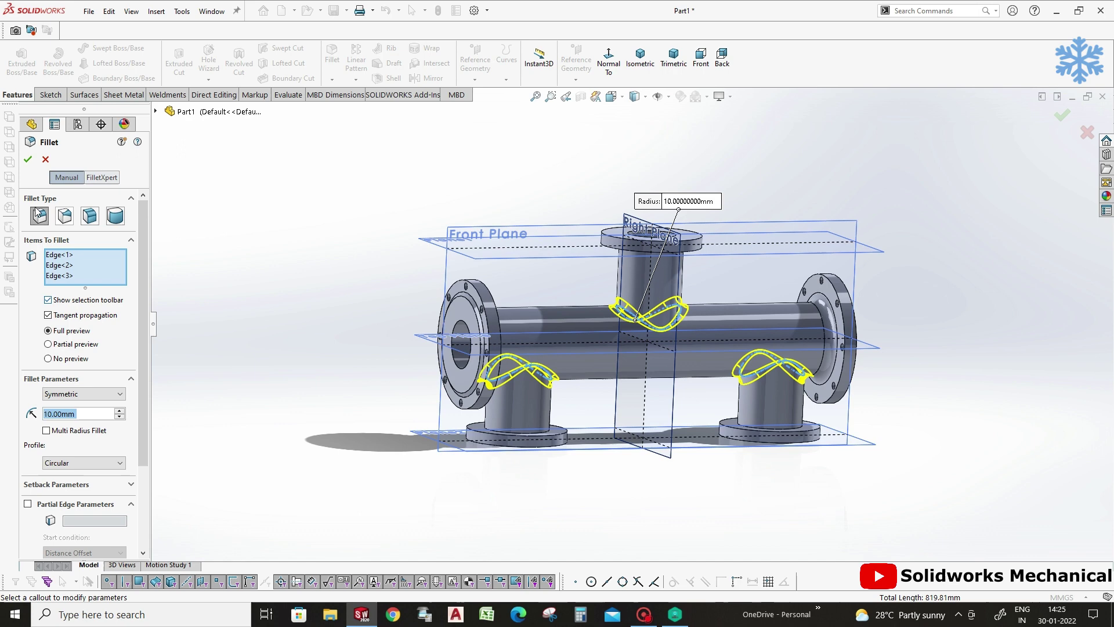
pyautogui.click(28, 158)
pyautogui.moveTo(811, 232)
pyautogui.mouseDown(button='middle')
pyautogui.moveTo(733, 256)
pyautogui.moveTo(719, 169)
pyautogui.moveTo(657, 220)
pyautogui.mouseUp(button='middle')
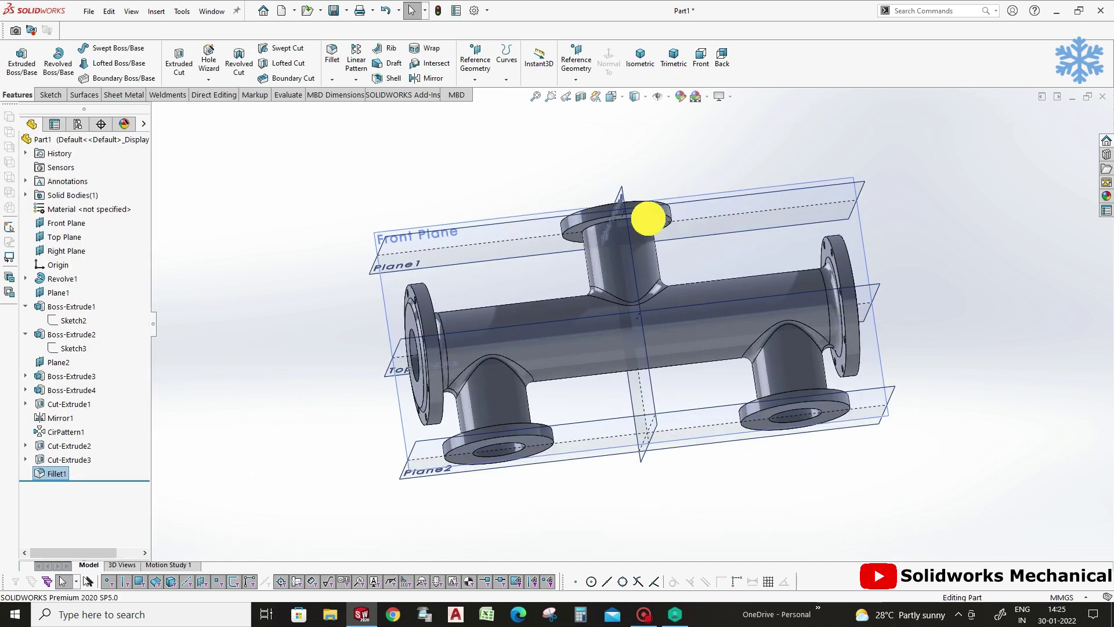
pyautogui.click(648, 219)
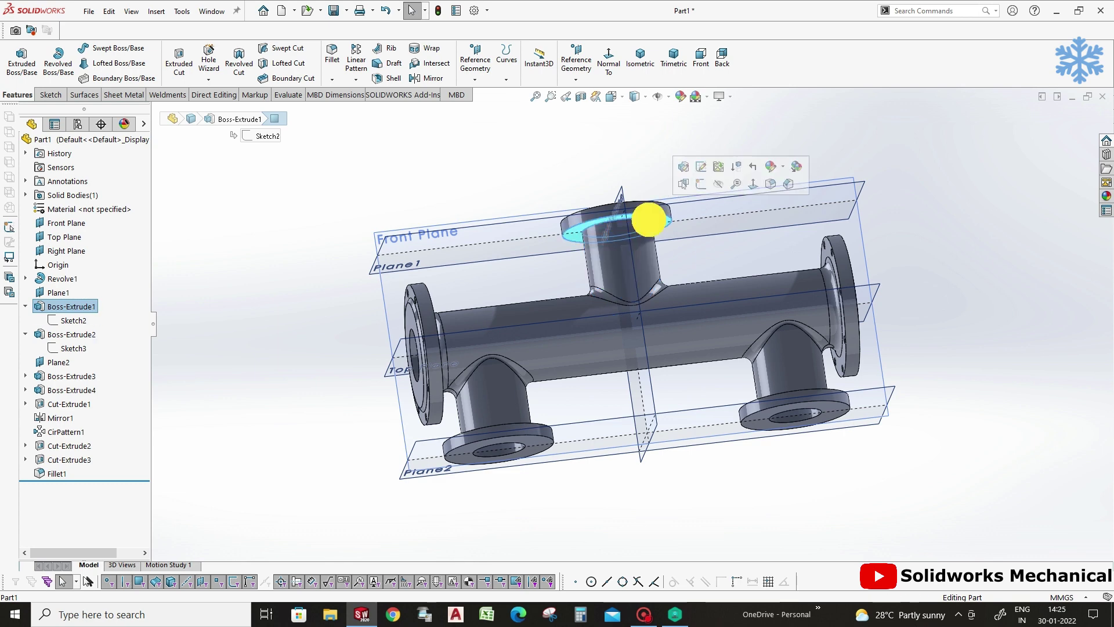
# Apply a brighter display scene and turn on perspective view.
pyautogui.click(632, 255)
pyautogui.scroll(-5, 651, 206)
pyautogui.click(656, 255)
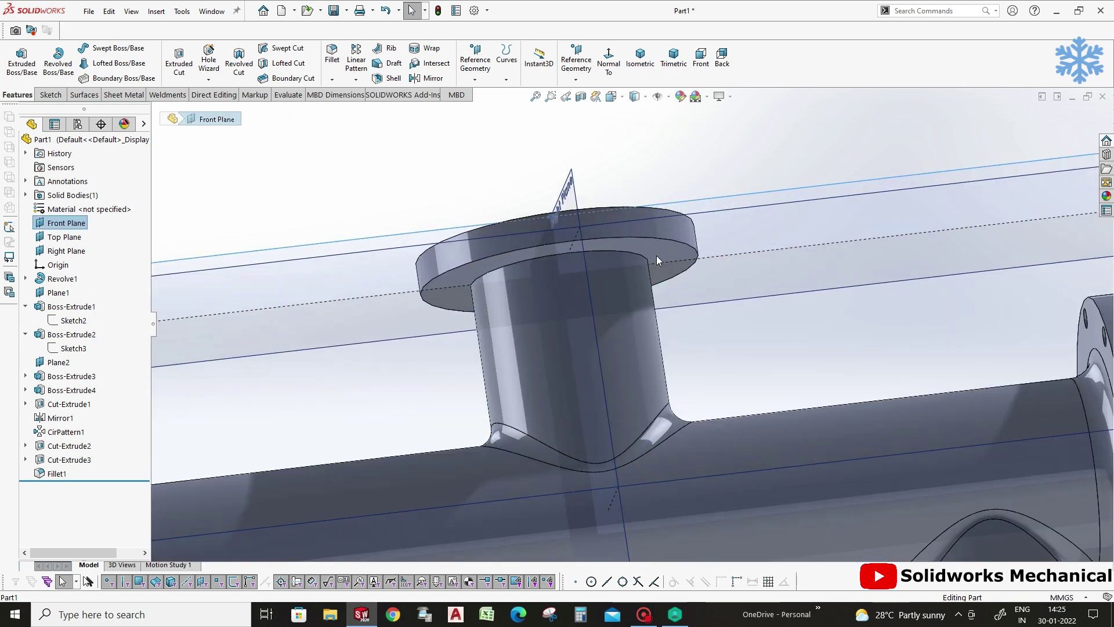
pyautogui.click(696, 96)
pyautogui.click(731, 114)
pyautogui.click(720, 96)
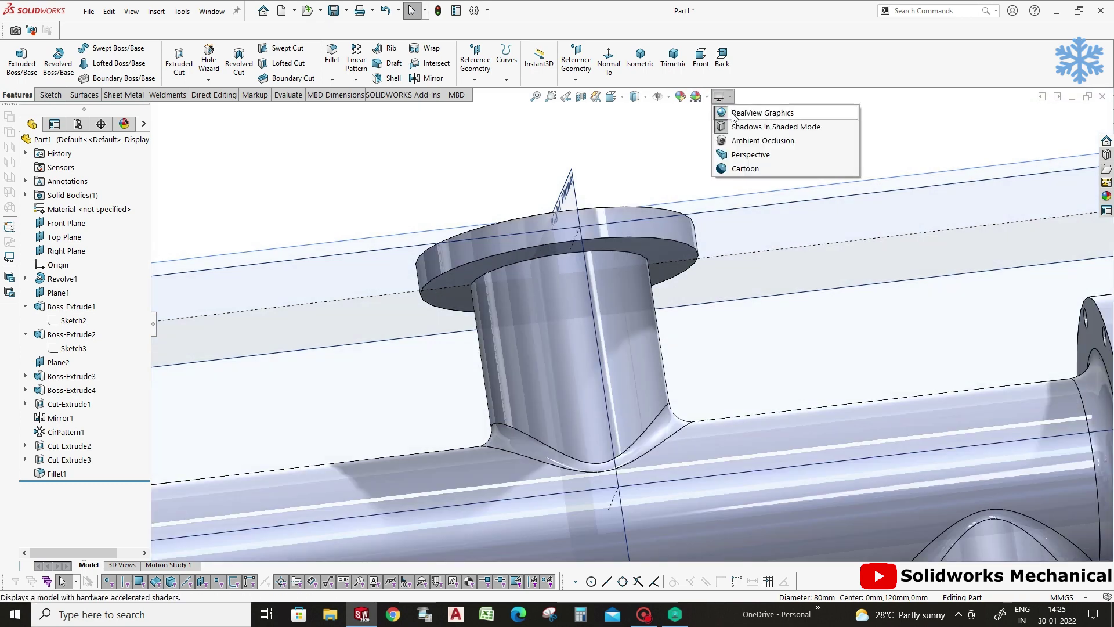
pyautogui.click(748, 155)
# Hide the axis and plane lines, then pick the top flange neck edge.
pyautogui.moveTo(629, 141)
pyautogui.mouseDown(button='middle')
pyautogui.moveTo(580, 154)
pyautogui.moveTo(606, 155)
pyautogui.moveTo(663, 125)
pyautogui.mouseUp(button='middle')
pyautogui.click(669, 96)
pyautogui.click(741, 142)
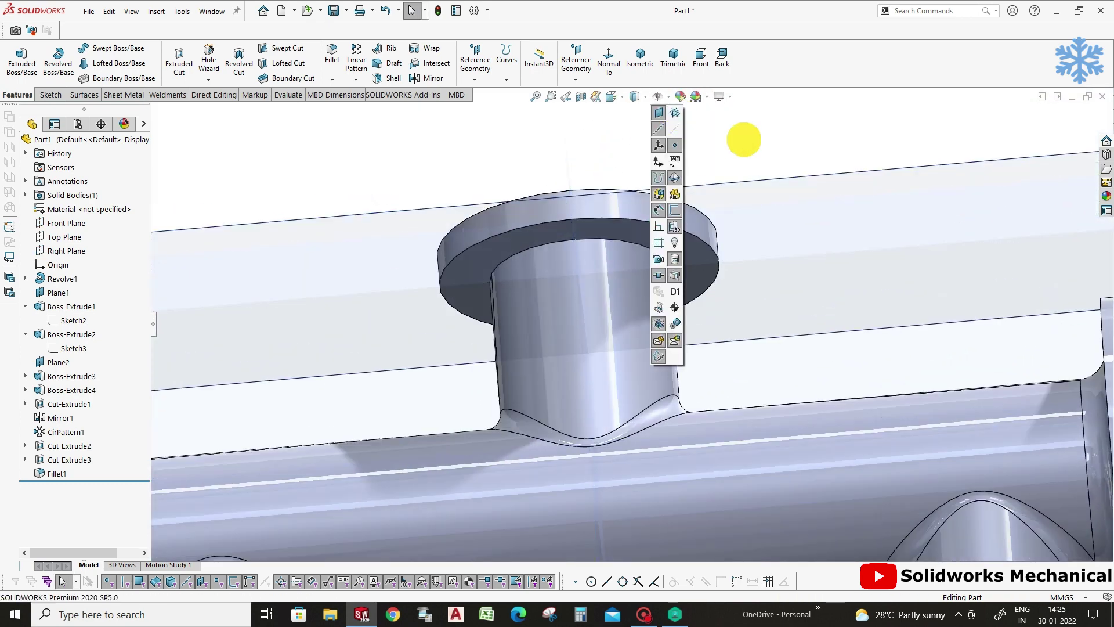
pyautogui.click(662, 254)
pyautogui.scroll(5, 704, 289)
pyautogui.scroll(-1, 546, 440)
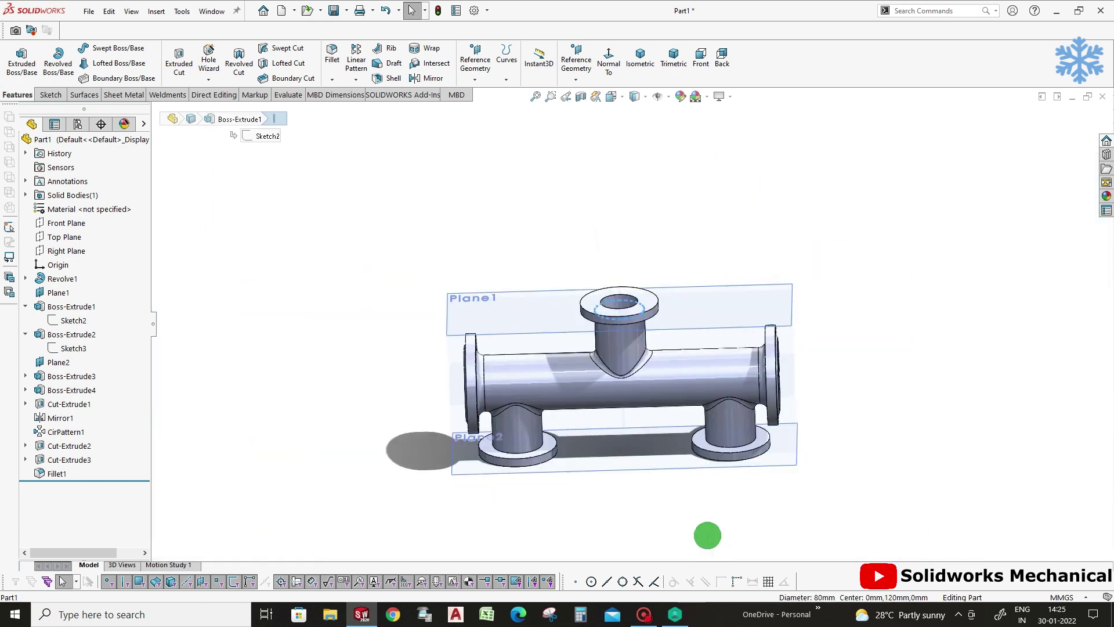
pyautogui.scroll(-3, 545, 440)
# Fillet the top, left and right neck-to-flange edges with an 8 mm radius.
pyautogui.keyDown('ctrl'); pyautogui.click(536, 455); pyautogui.keyUp('ctrl')
pyautogui.moveTo(572, 462); pyautogui.dragTo(922, 462, button='middle')
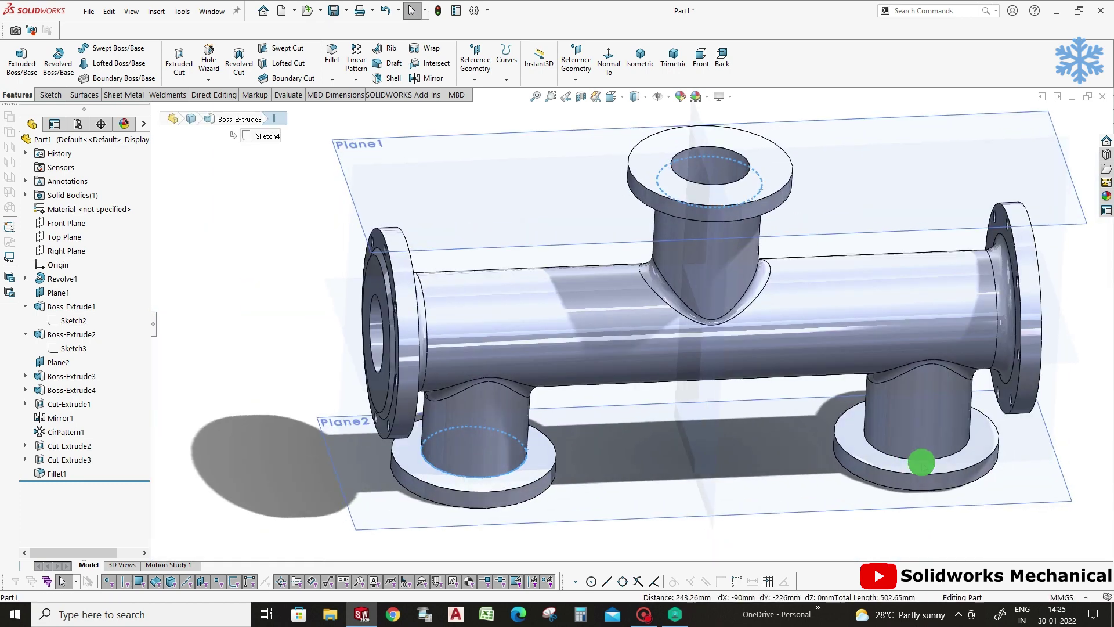
pyautogui.keyDown('ctrl'); pyautogui.click(902, 457); pyautogui.keyUp('ctrl')
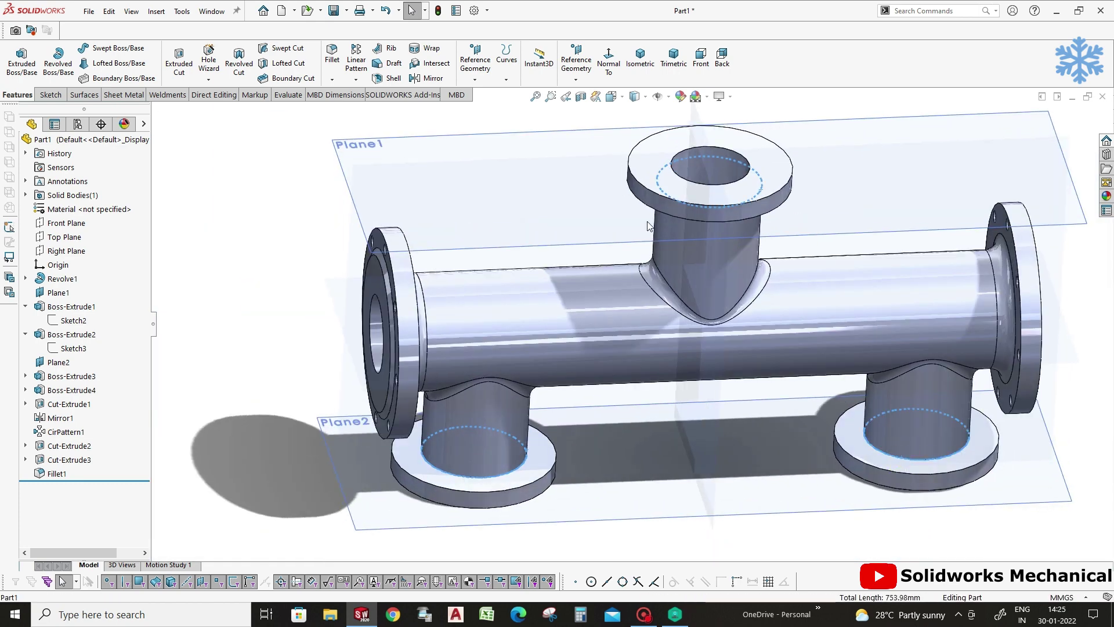
pyautogui.click(329, 64)
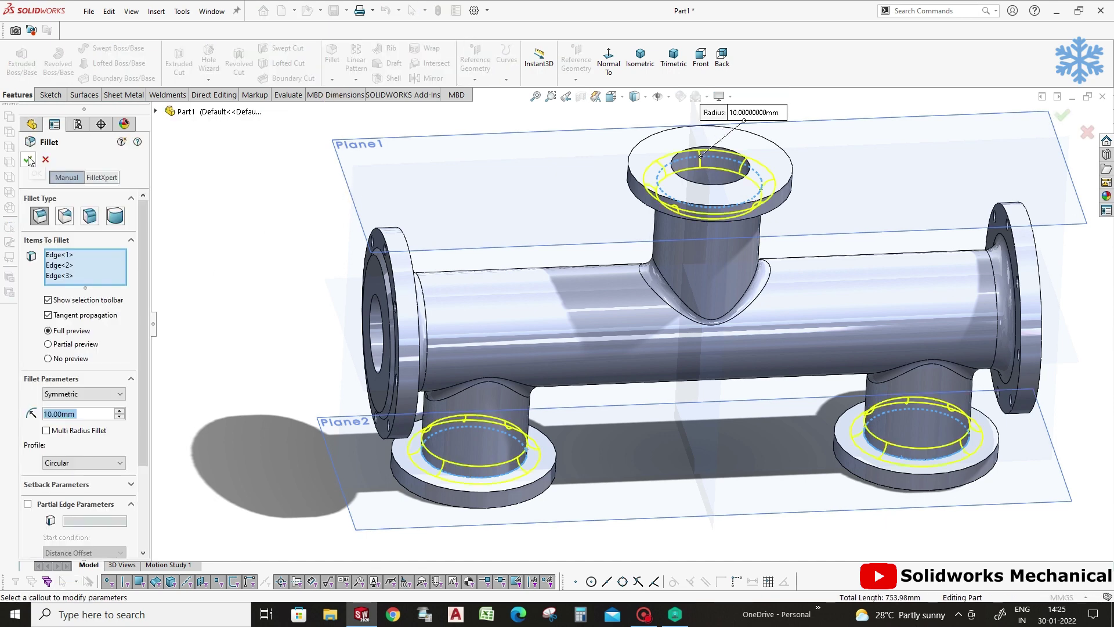
pyautogui.write('8')
pyautogui.press('Return')
pyautogui.click(27, 160)
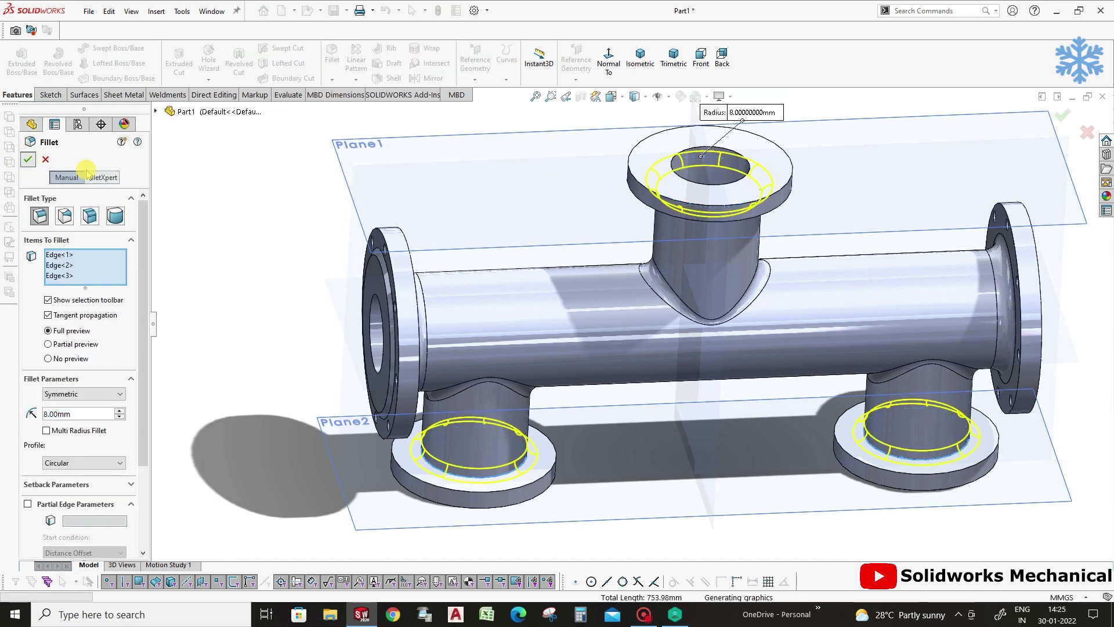
pyautogui.moveTo(393, 333)
pyautogui.mouseDown(button='middle')
pyautogui.moveTo(706, 461)
pyautogui.moveTo(659, 416)
pyautogui.moveTo(736, 393)
pyautogui.moveTo(725, 486)
pyautogui.mouseUp(button='middle')
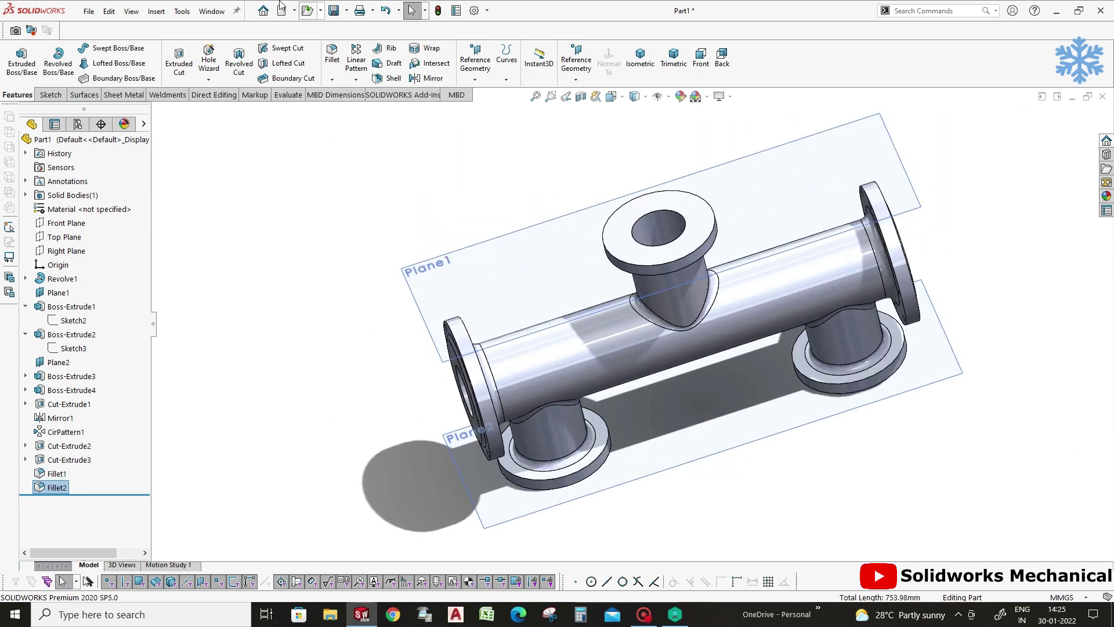
pyautogui.click(174, 80)
# Sketch a 110 mm diameter circle centred on the top flange face.
pyautogui.click(700, 210)
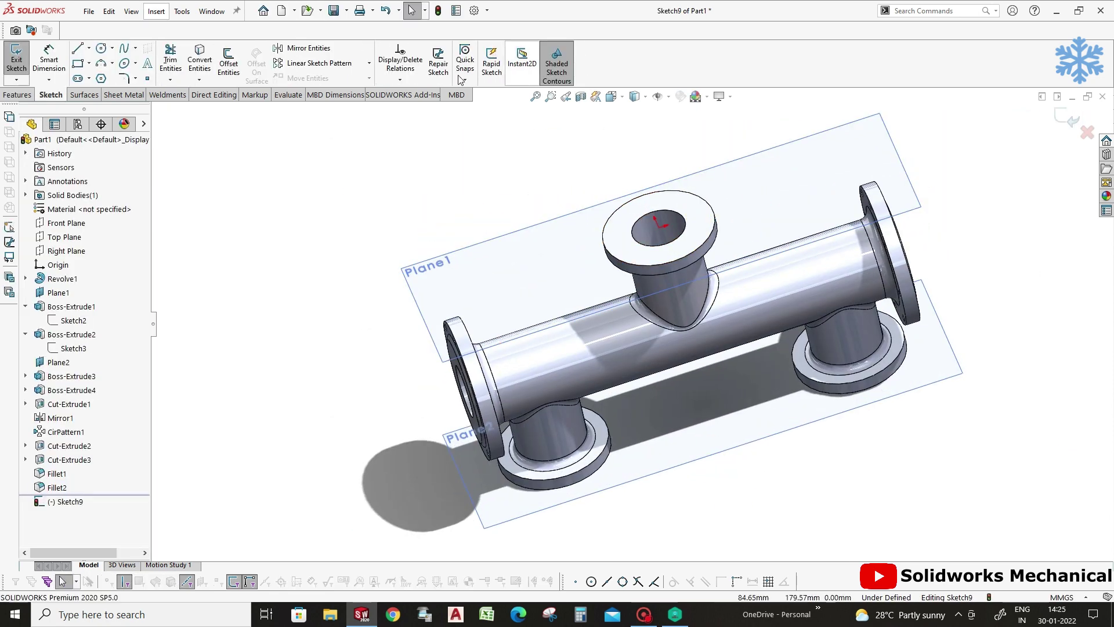
pyautogui.click(17, 94)
pyautogui.click(608, 64)
pyautogui.scroll(-3, 716, 281)
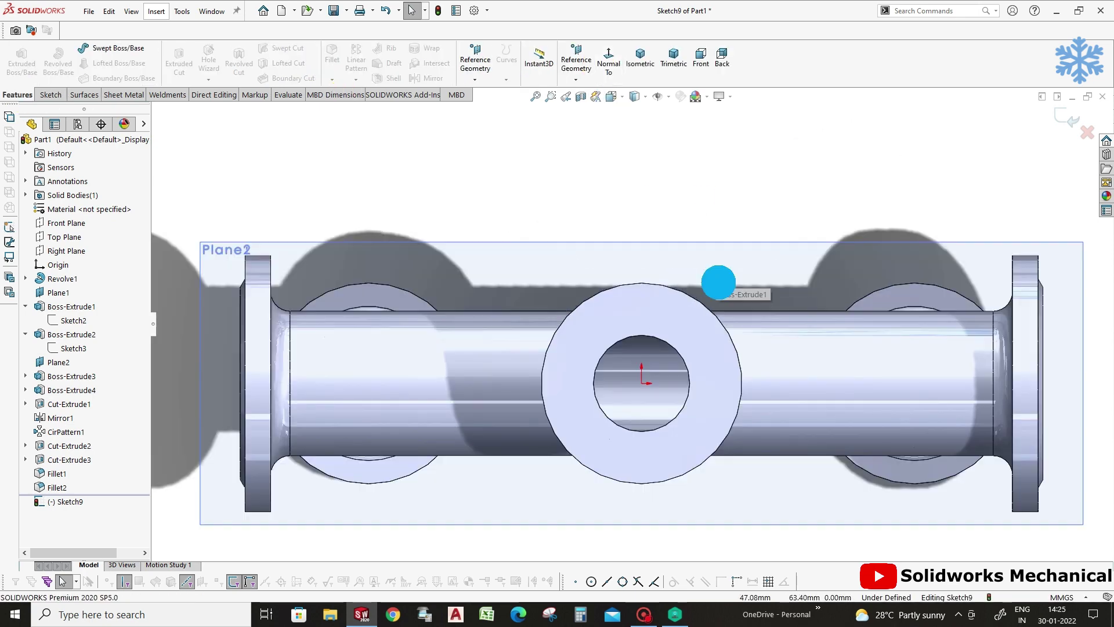
pyautogui.click(642, 382)
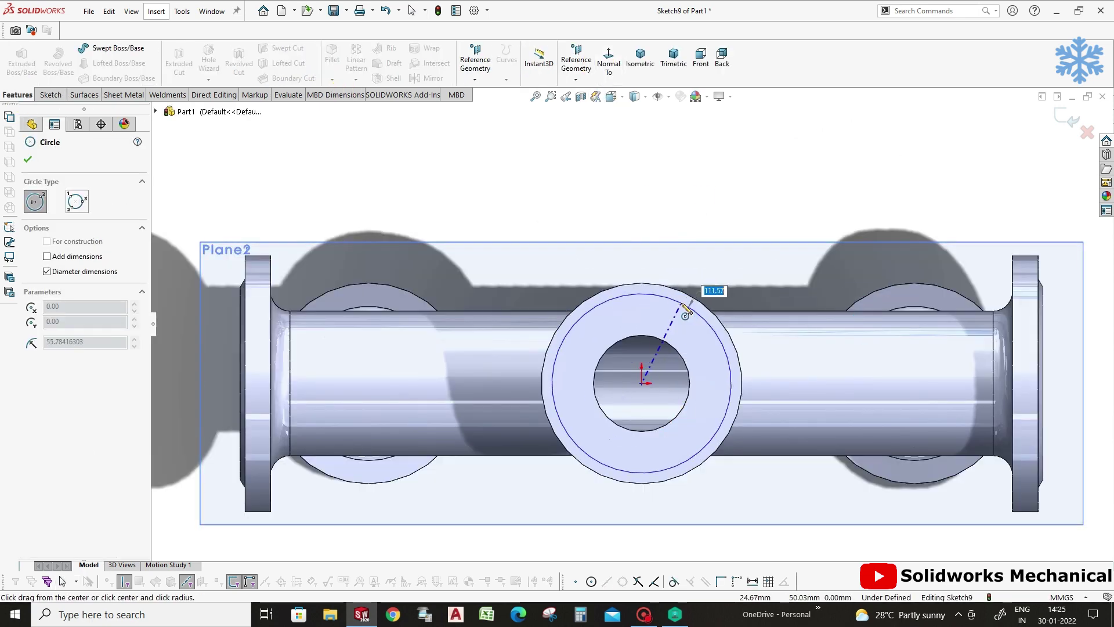
pyautogui.click(681, 302)
pyautogui.click(692, 303)
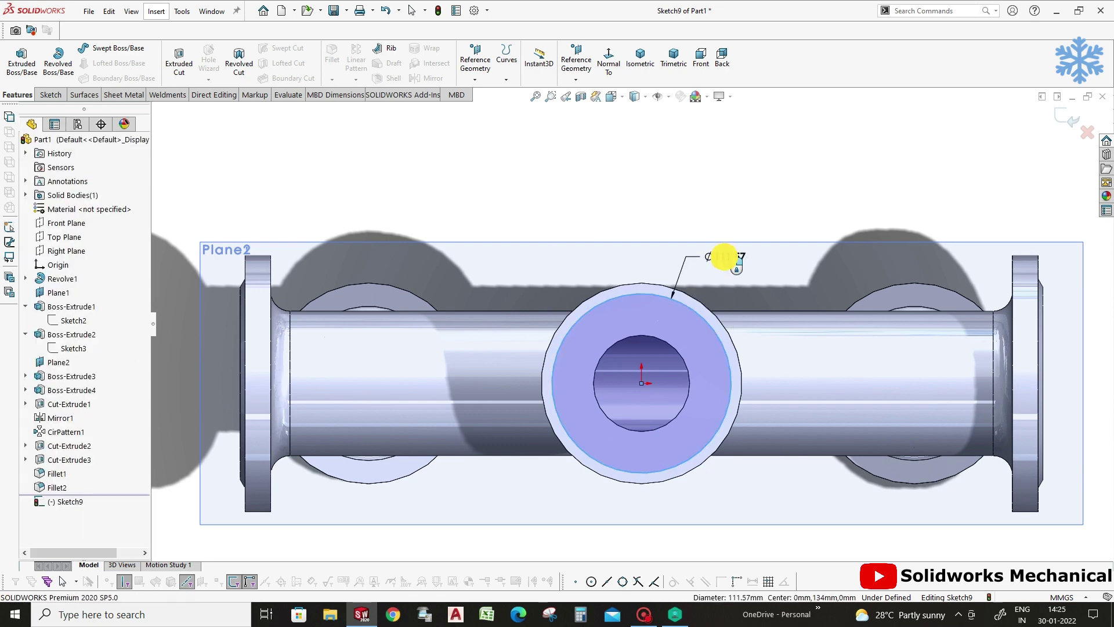
pyautogui.click(722, 249)
pyautogui.write('110')
pyautogui.press('Return')
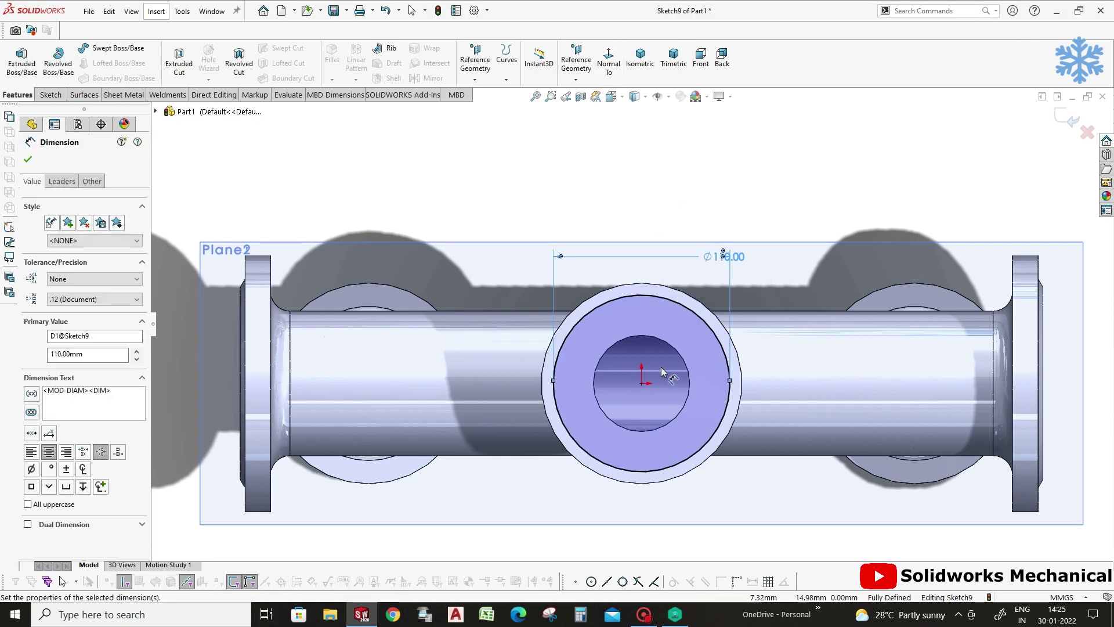
# Add a 9 mm bolt-hole circle centred on the 110 mm circle.
pyautogui.scroll(-2, 732, 383)
pyautogui.click(715, 376)
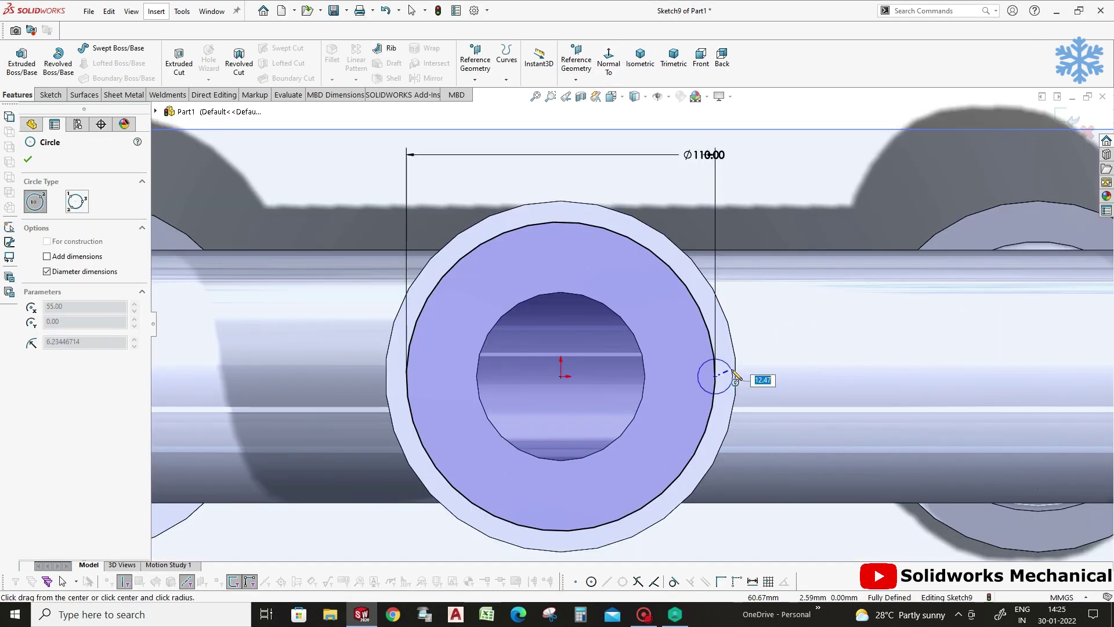
pyautogui.click(729, 374)
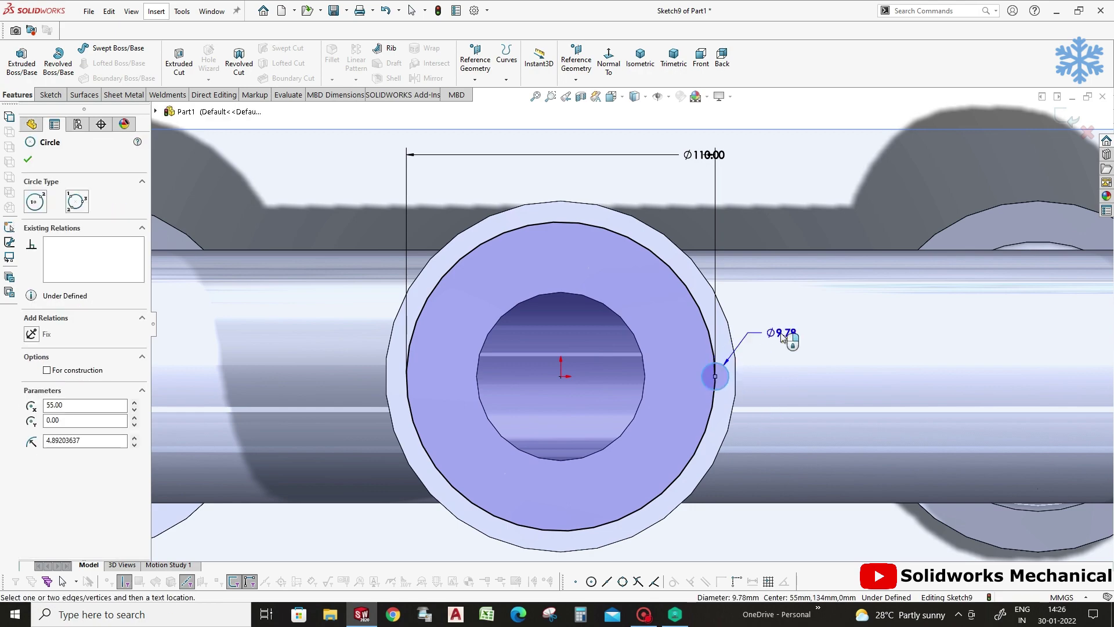
pyautogui.click(779, 334)
pyautogui.write('9')
pyautogui.press('Return')
# Cut the 9 mm circle through the top flange as a single bolt hole.
pyautogui.moveTo(848, 407)
pyautogui.mouseDown(button='middle')
pyautogui.moveTo(709, 208)
pyautogui.moveTo(721, 176)
pyautogui.moveTo(779, 172)
pyautogui.mouseUp(button='middle')
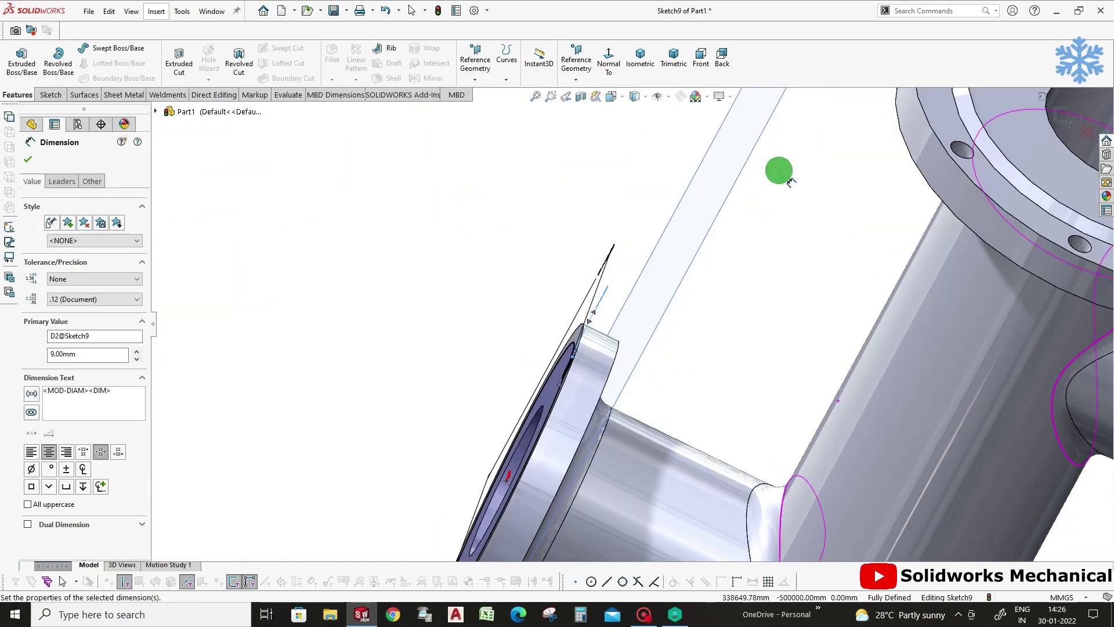
pyautogui.click(179, 61)
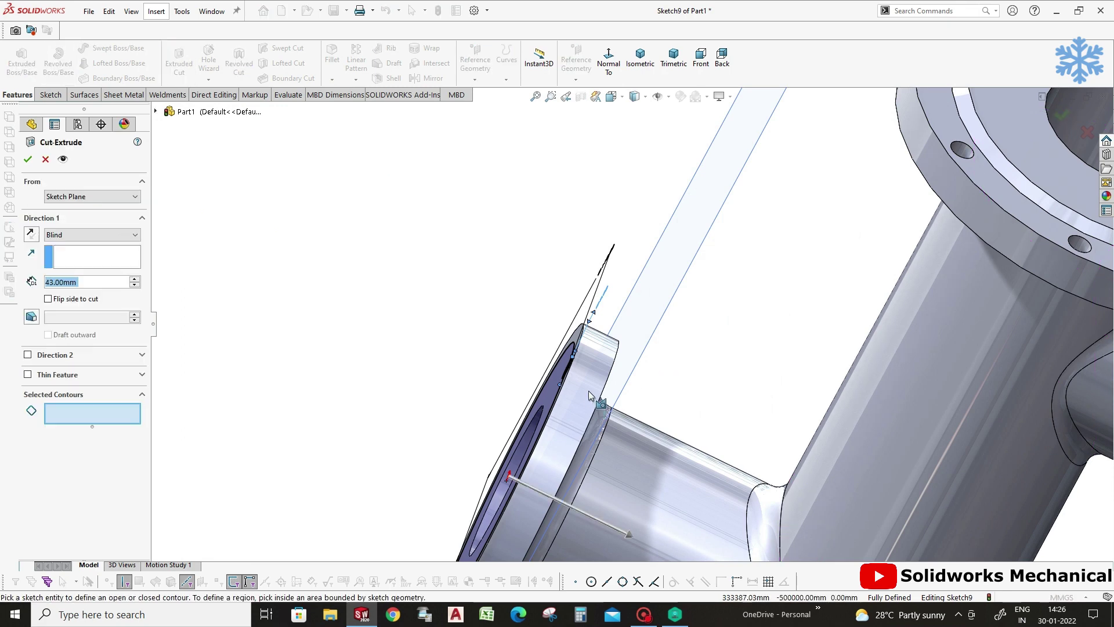
pyautogui.click(656, 370)
pyautogui.moveTo(846, 448)
pyautogui.mouseDown(button='middle')
pyautogui.moveTo(868, 305)
pyautogui.moveTo(846, 268)
pyautogui.moveTo(807, 261)
pyautogui.moveTo(905, 325)
pyautogui.mouseUp(button='middle')
pyautogui.press('Return')
pyautogui.moveTo(572, 341)
pyautogui.mouseDown(button='middle')
pyautogui.moveTo(642, 530)
pyautogui.moveTo(711, 455)
pyautogui.moveTo(667, 429)
pyautogui.mouseUp(button='middle')
pyautogui.click(554, 375)
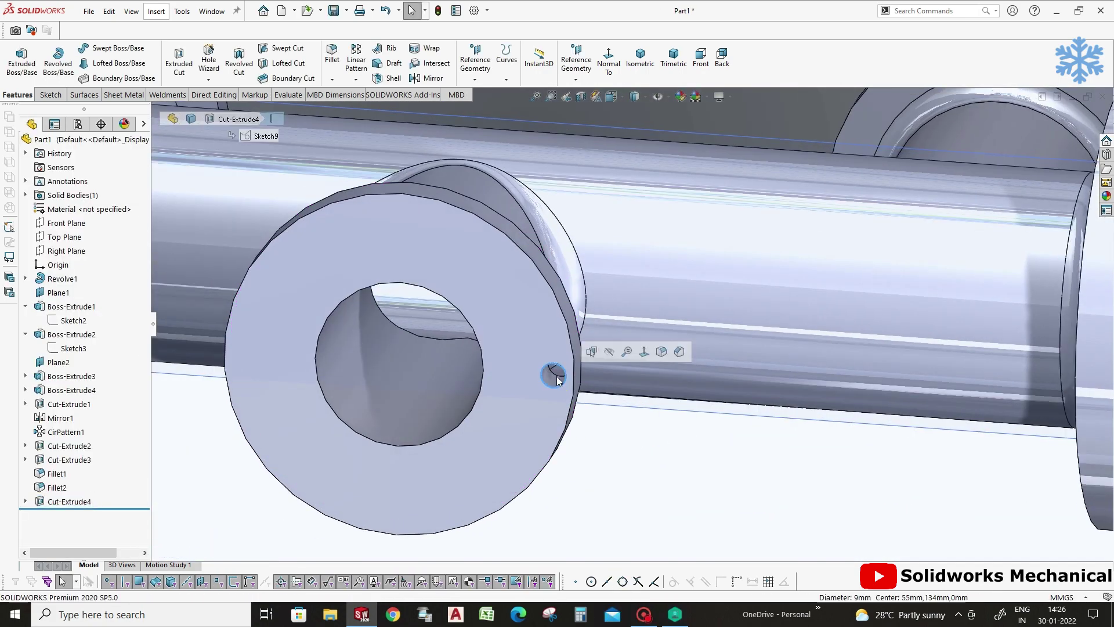
pyautogui.click(355, 80)
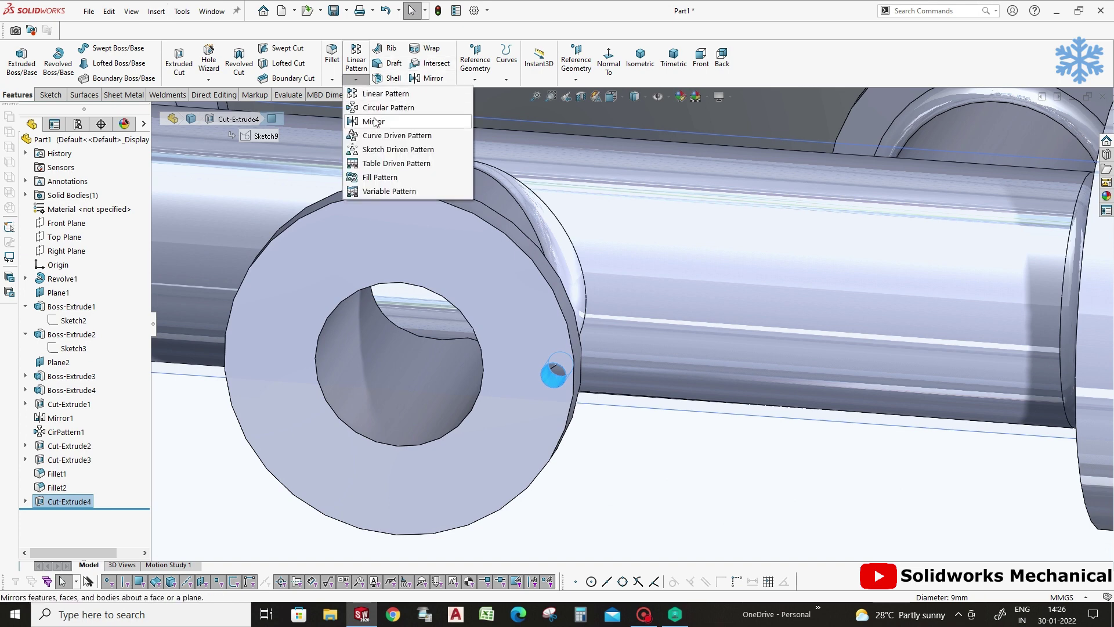
pyautogui.click(384, 107)
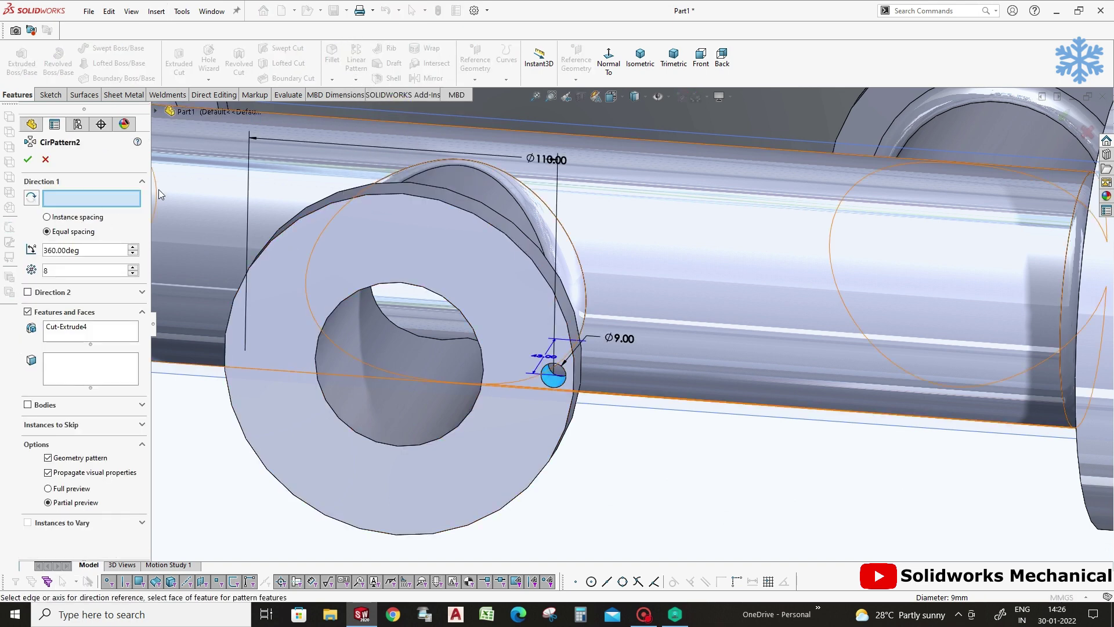
pyautogui.moveTo(544, 246); pyautogui.dragTo(527, 249, button='middle')
pyautogui.click(528, 251)
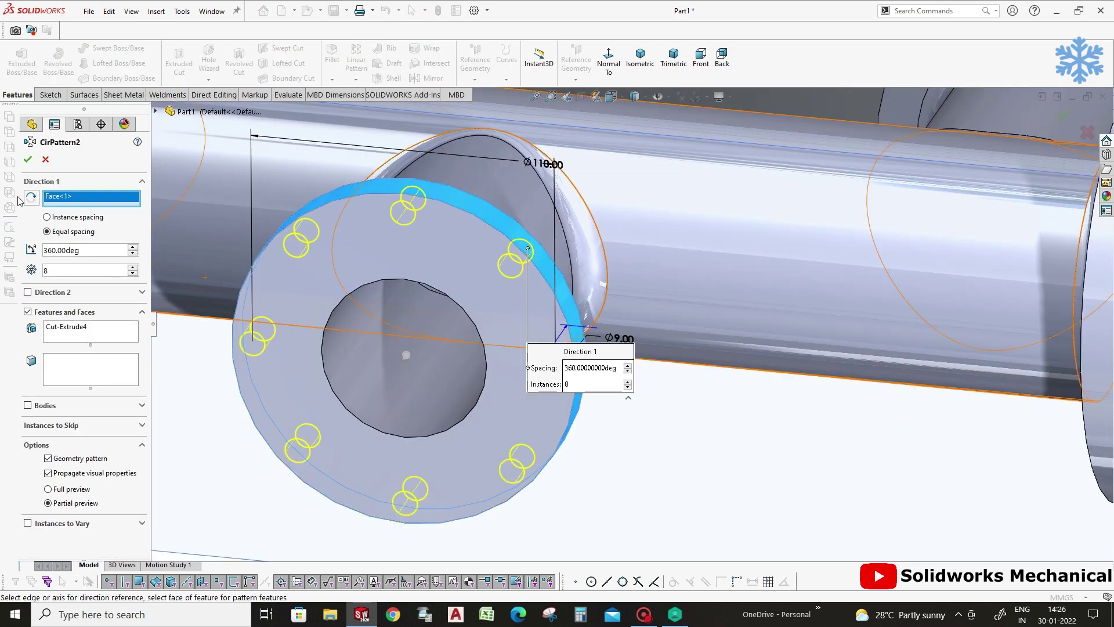
pyautogui.click(28, 158)
pyautogui.moveTo(614, 311)
pyautogui.mouseDown(button='middle')
pyautogui.moveTo(632, 383)
pyautogui.moveTo(579, 268)
pyautogui.moveTo(617, 358)
pyautogui.moveTo(587, 321)
pyautogui.moveTo(609, 376)
pyautogui.moveTo(595, 390)
pyautogui.moveTo(614, 480)
pyautogui.moveTo(613, 387)
pyautogui.moveTo(596, 423)
pyautogui.moveTo(601, 467)
pyautogui.mouseUp(button='middle')
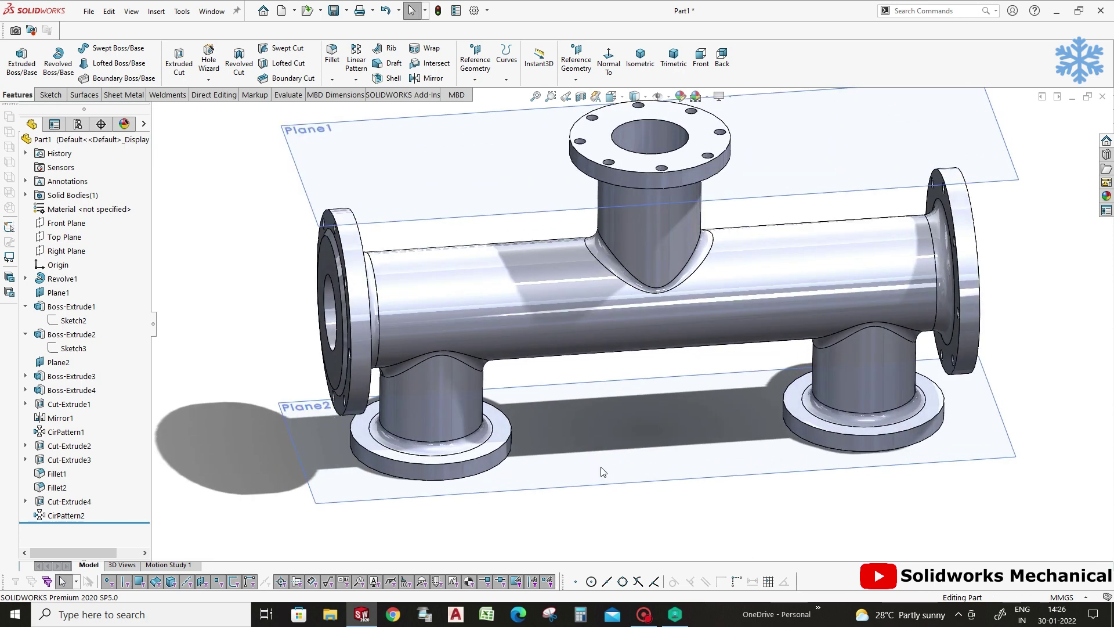
pyautogui.moveTo(472, 465); pyautogui.dragTo(468, 455, button='middle')
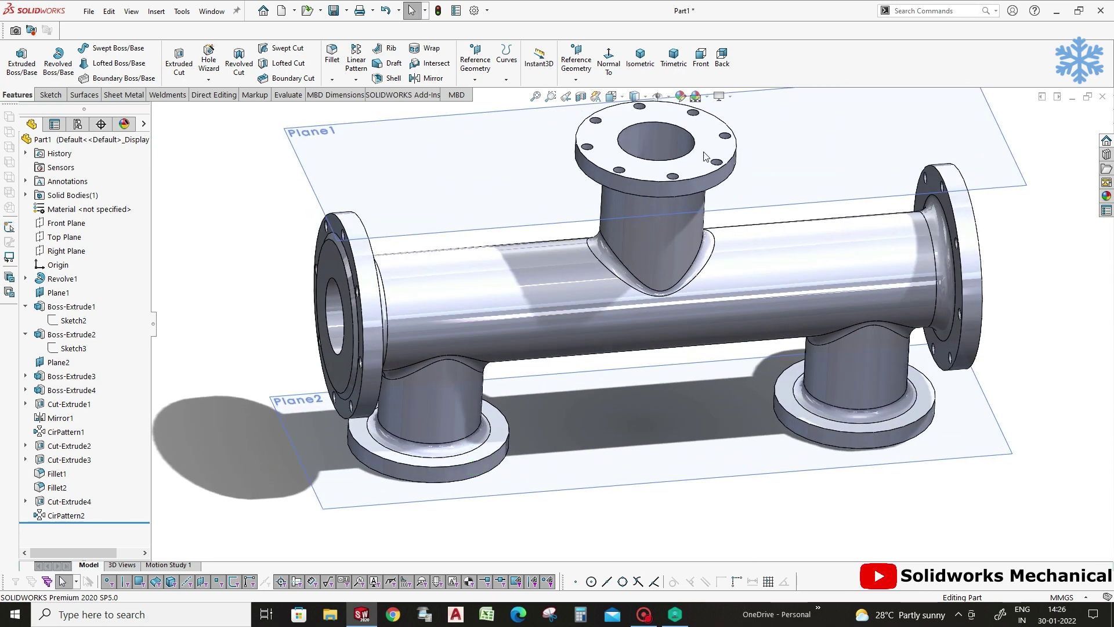
pyautogui.scroll(-5, 704, 156)
pyautogui.click(711, 214)
pyautogui.click(67, 501)
# Sketch a 110 mm circle around the bore on the lower branch flange face.
pyautogui.click(42, 454)
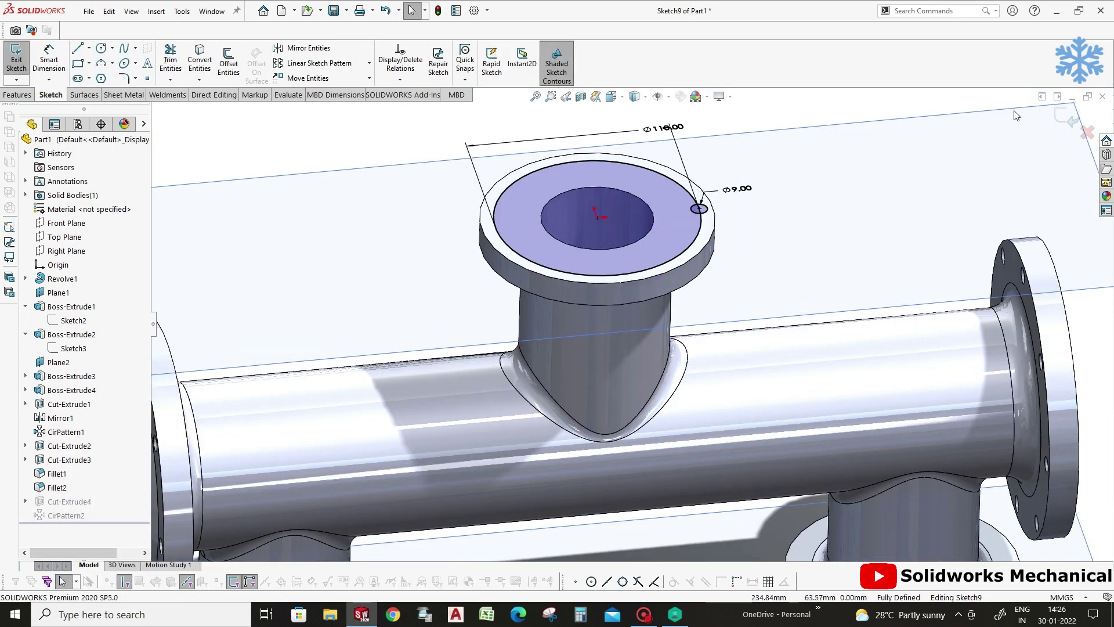
pyautogui.click(1073, 120)
pyautogui.moveTo(495, 339); pyautogui.dragTo(80, 194, button='middle')
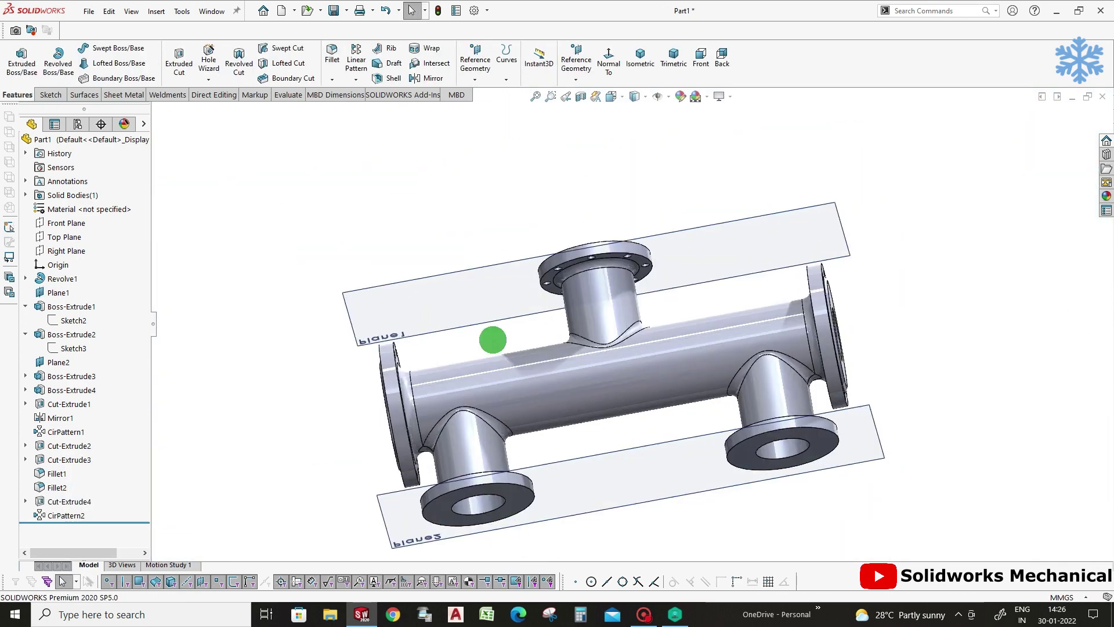
pyautogui.click(178, 64)
pyautogui.click(503, 458)
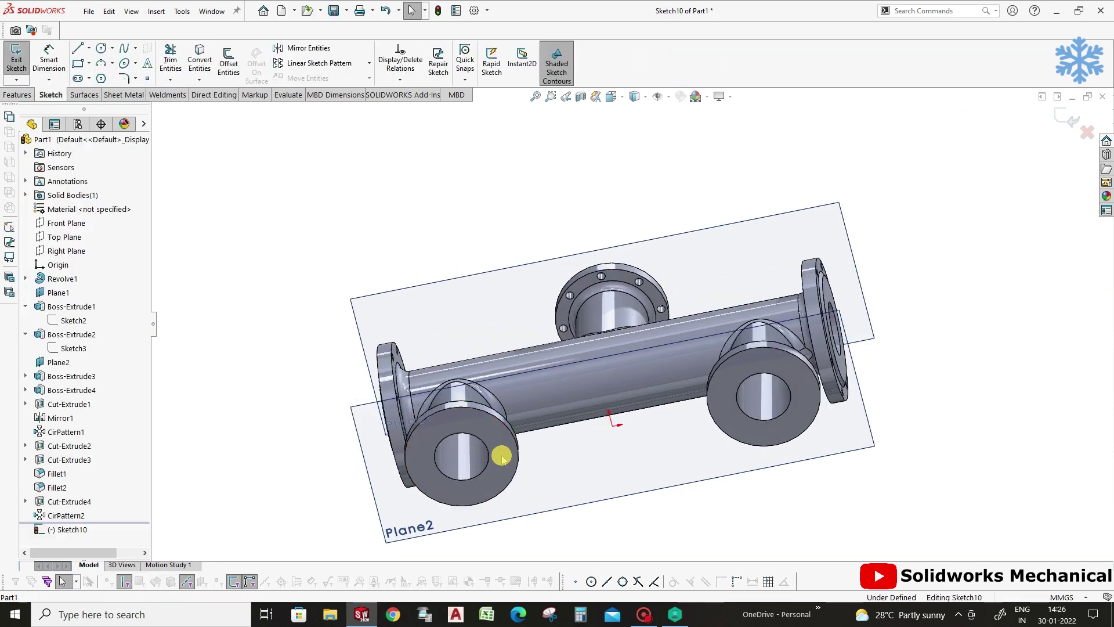
pyautogui.click(102, 49)
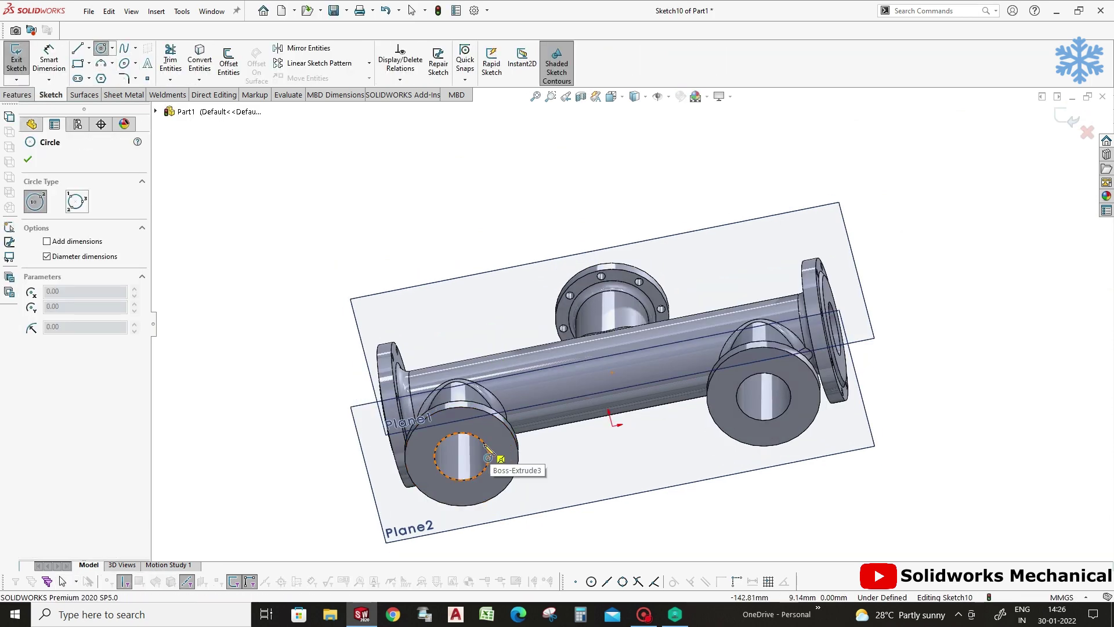
pyautogui.moveTo(463, 458); pyautogui.dragTo(490, 442)
pyautogui.click(501, 434)
pyautogui.moveTo(536, 393); pyautogui.dragTo(534, 455, button='right')
pyautogui.click(543, 459)
pyautogui.write('110')
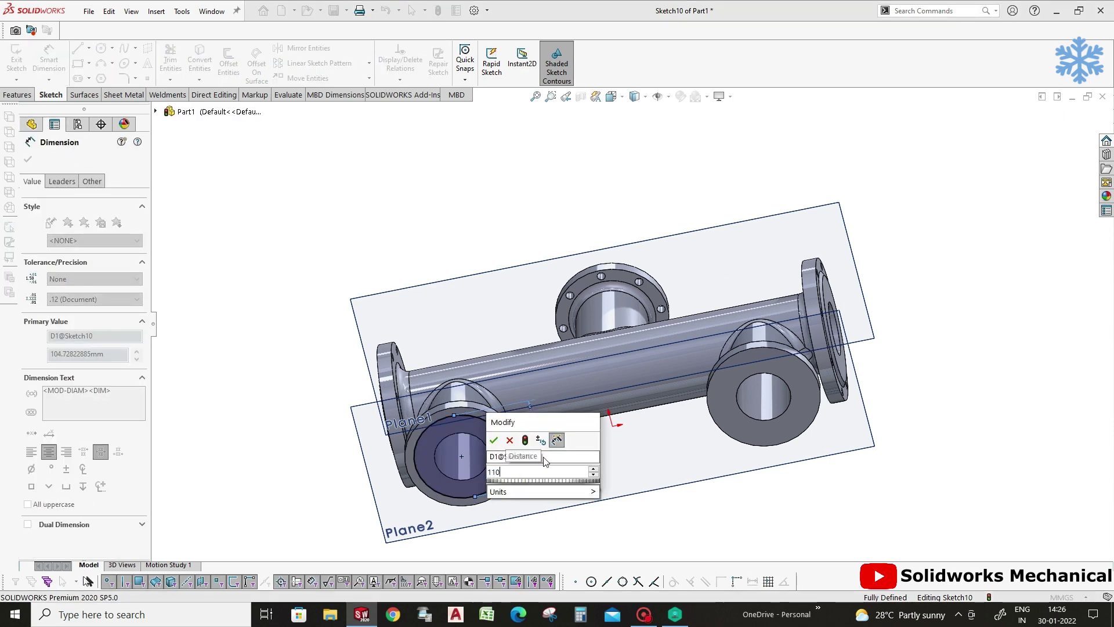
pyautogui.press('Return')
# Draw a 9 mm bolt-hole circle centred on the 110 mm circle.
pyautogui.click(27, 159)
pyautogui.click(12, 94)
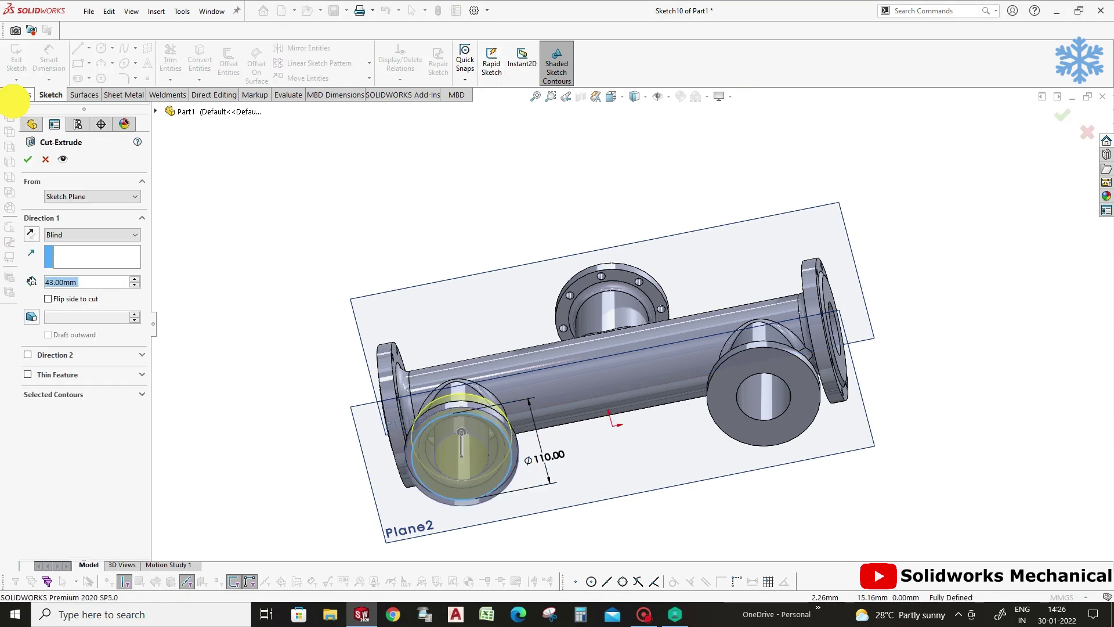
pyautogui.press('Escape')
pyautogui.click(609, 58)
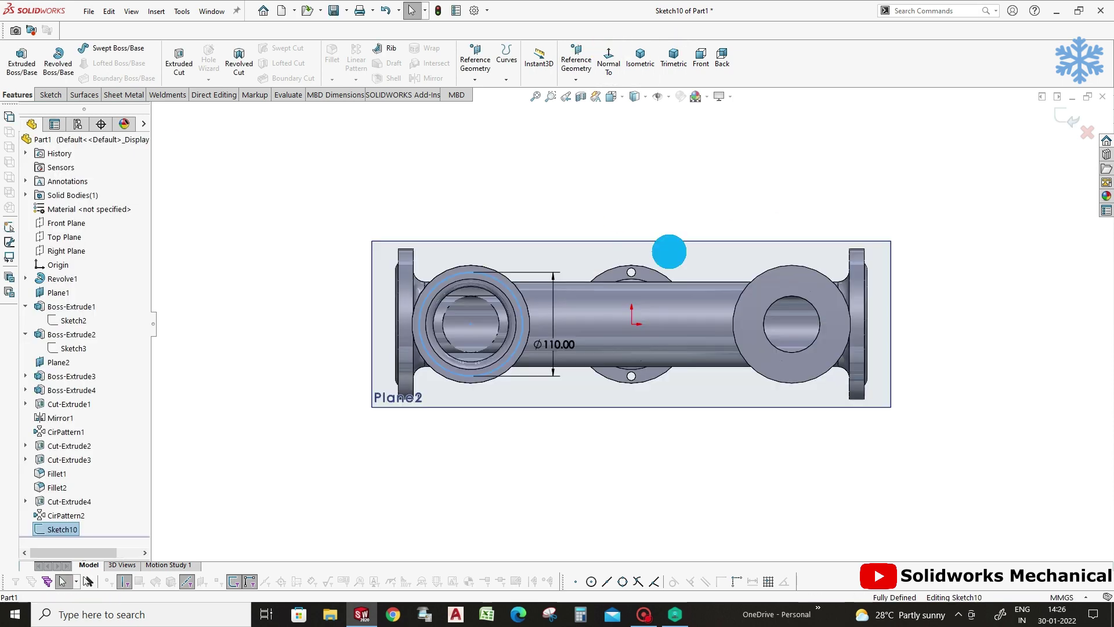
pyautogui.press('c')
pyautogui.scroll(-5, 580, 342)
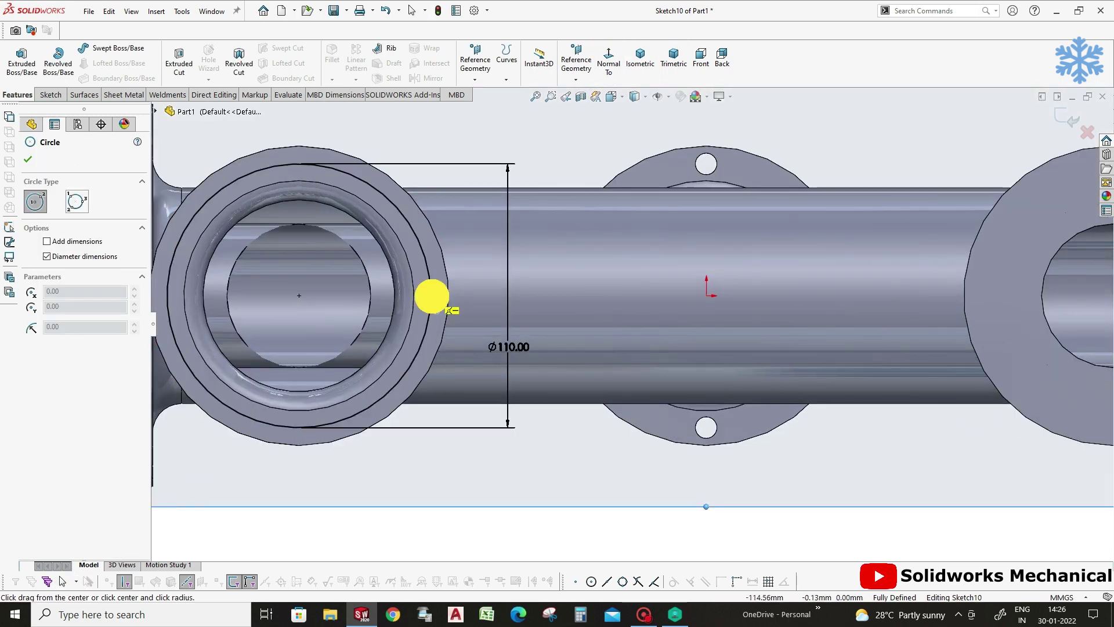
pyautogui.click(431, 296)
pyautogui.click(442, 294)
pyautogui.press('d')
pyautogui.click(442, 290)
pyautogui.click(473, 266)
pyautogui.write('9')
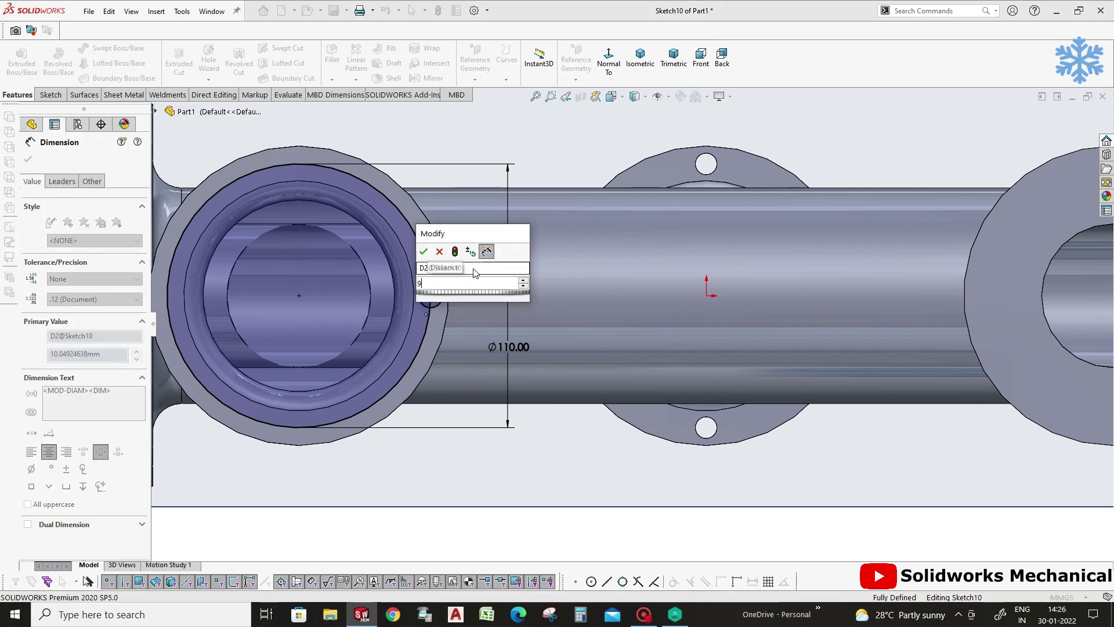
pyautogui.press('Return')
# Extrude-cut only the 9 mm circle as a single bolt hole through the flange.
pyautogui.hotkey('ctrl', 'shift', 'z')
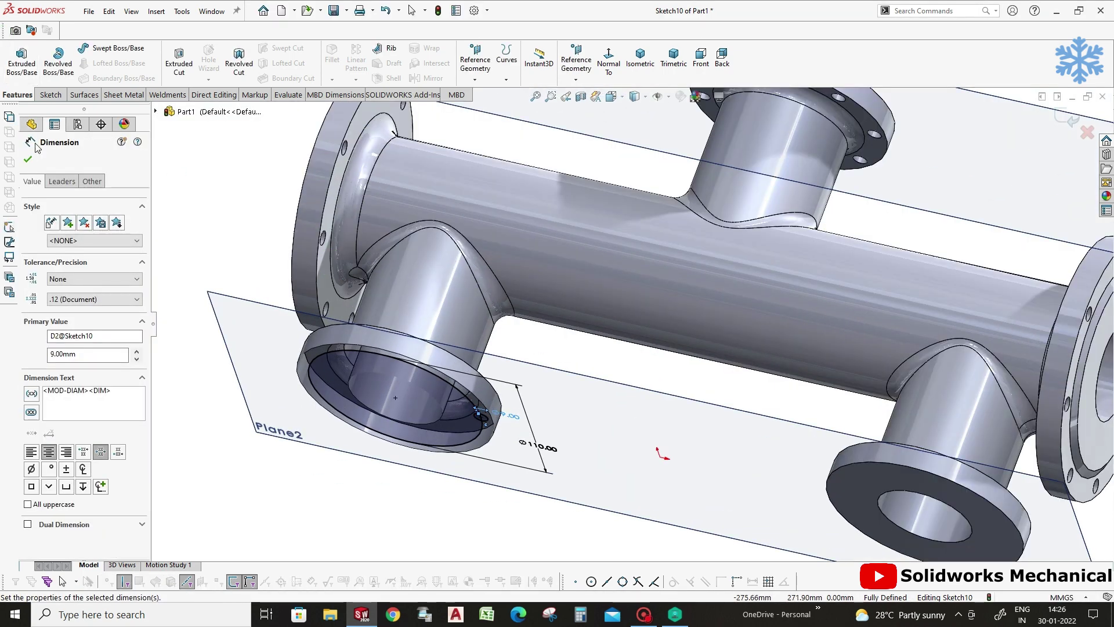
pyautogui.click(27, 159)
pyautogui.click(50, 94)
pyautogui.click(17, 94)
pyautogui.click(185, 68)
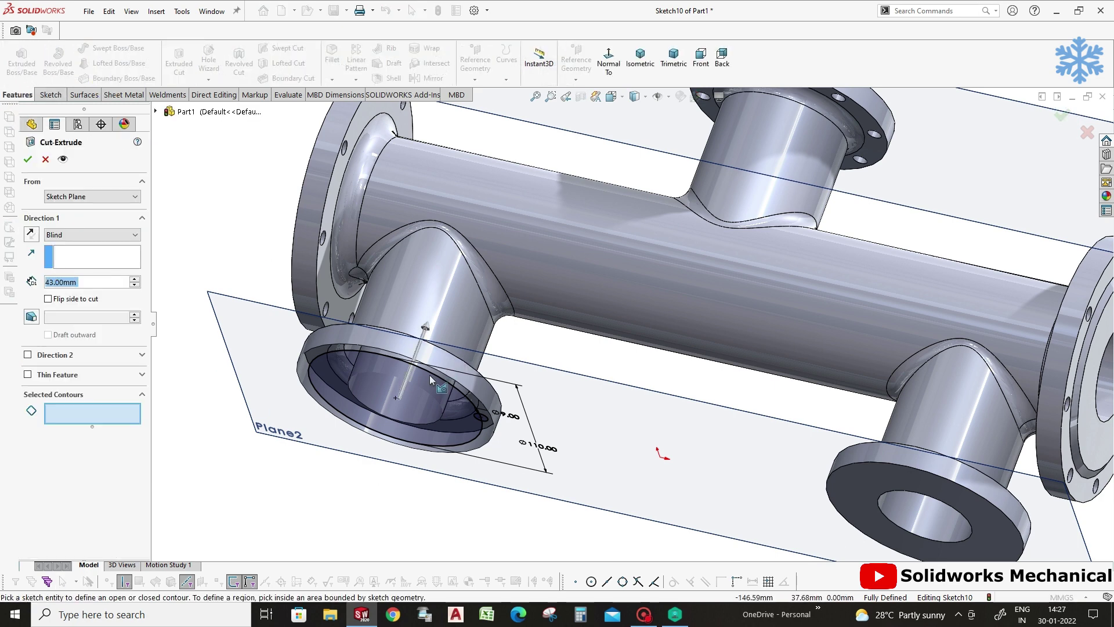
pyautogui.moveTo(430, 380); pyautogui.dragTo(554, 378, button='middle')
pyautogui.click(513, 383)
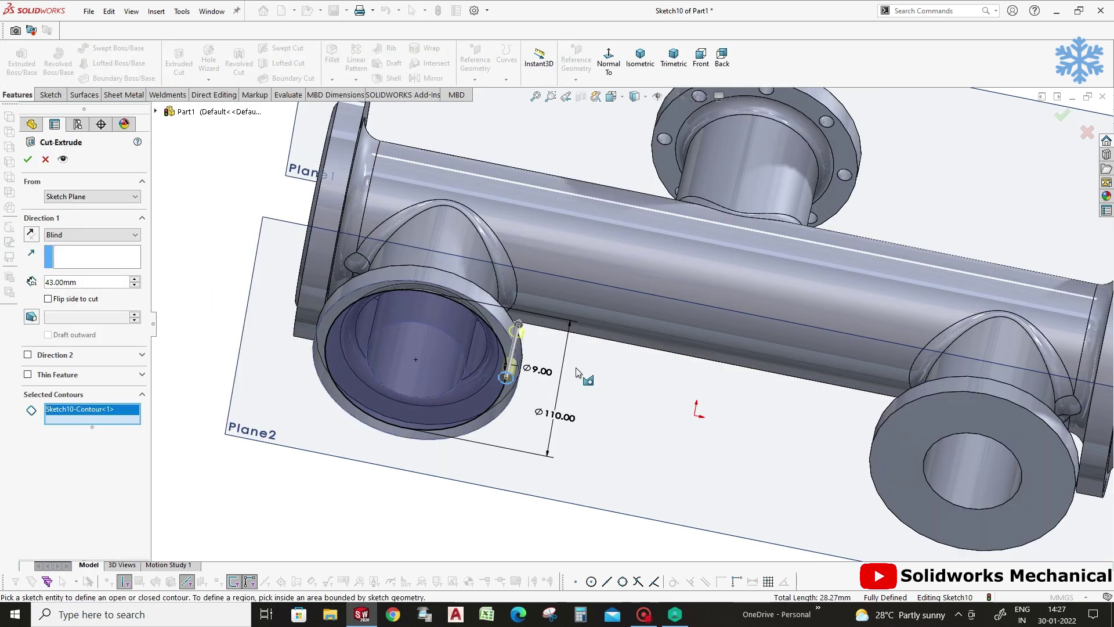
pyautogui.click(1062, 115)
pyautogui.moveTo(524, 363); pyautogui.dragTo(524, 425, button='middle')
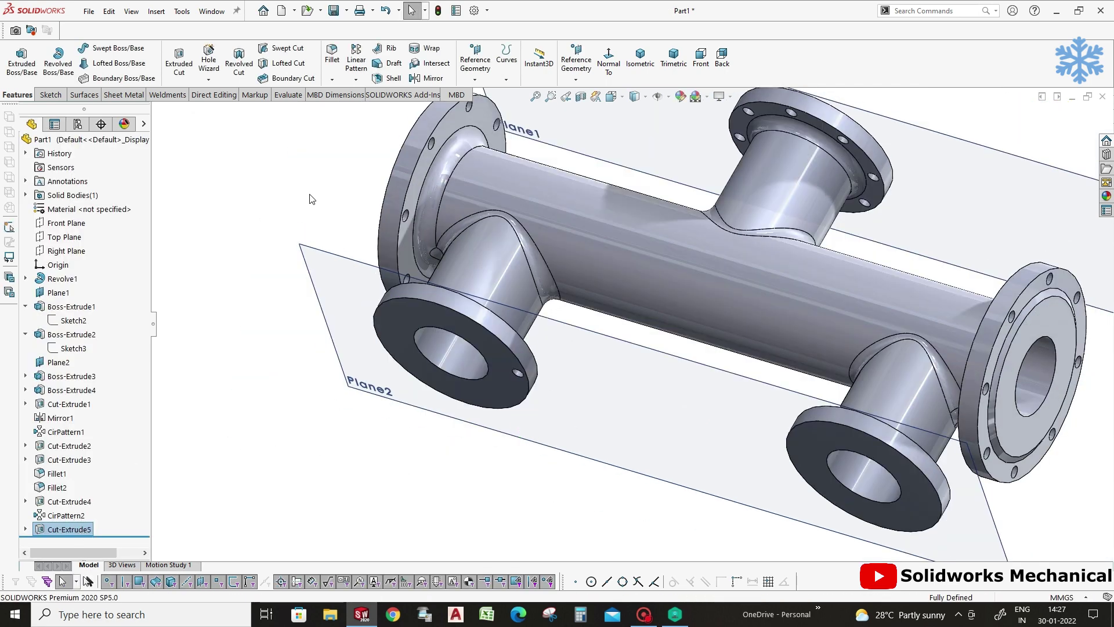
pyautogui.click(76, 524)
pyautogui.click(86, 498)
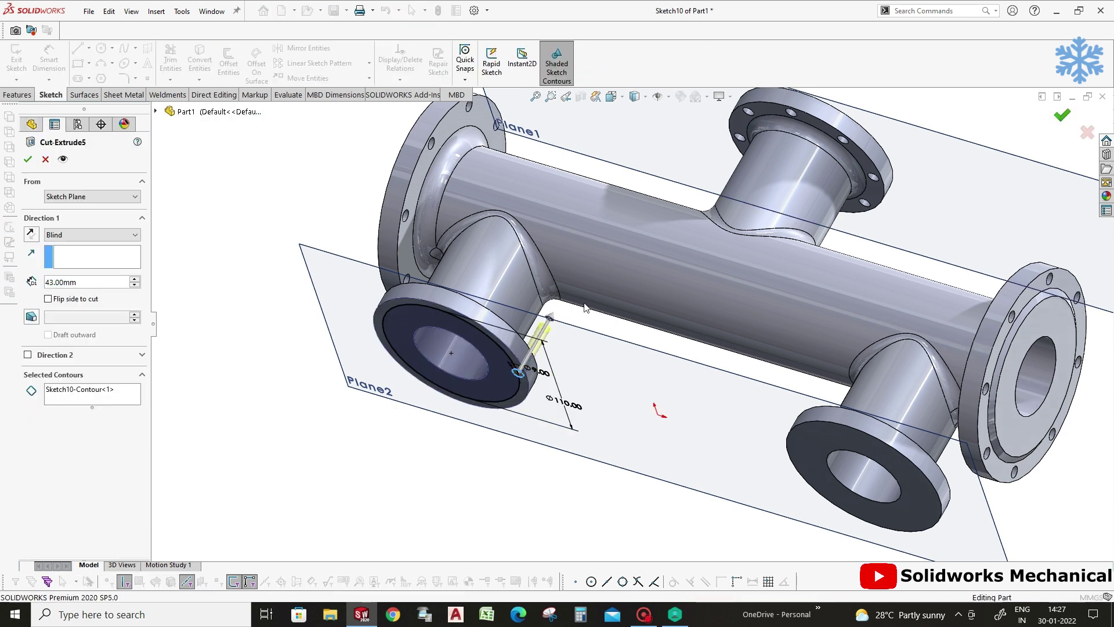
pyautogui.click(28, 159)
# Edit the cut's sketch to make the 110 mm circle construction geometry.
pyautogui.rightClick(58, 529)
pyautogui.click(95, 347)
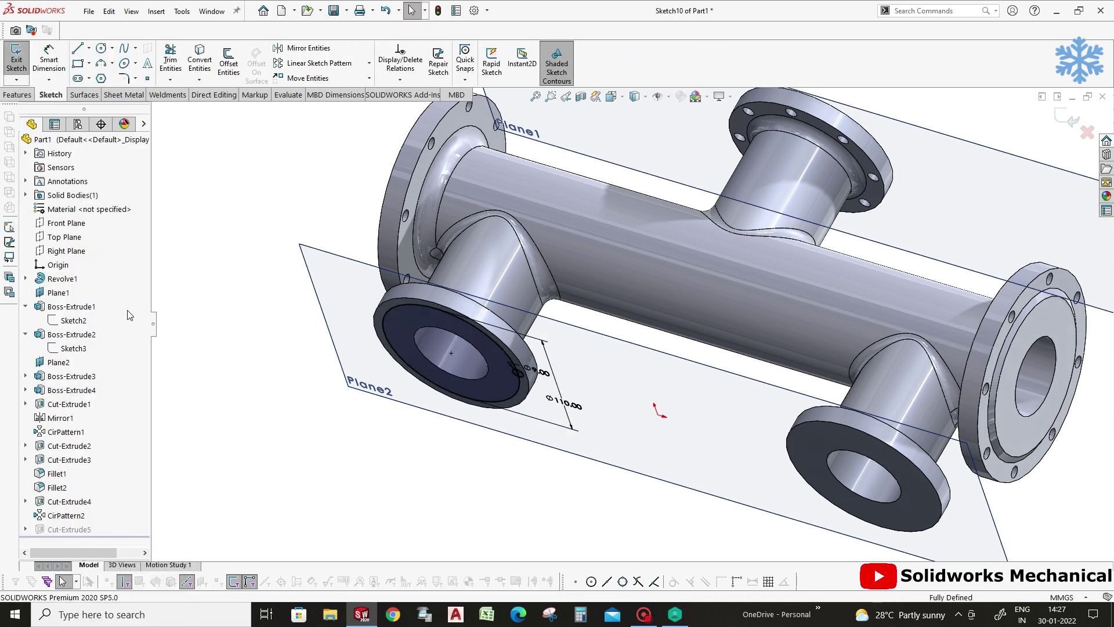
pyautogui.click(499, 341)
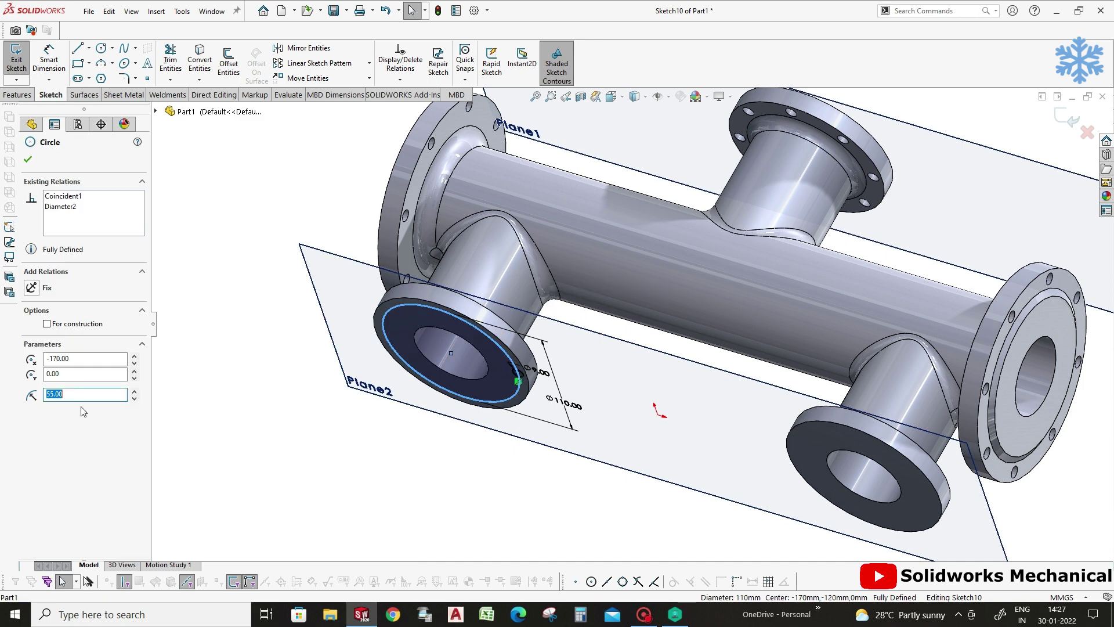
pyautogui.click(47, 324)
pyautogui.press('Escape')
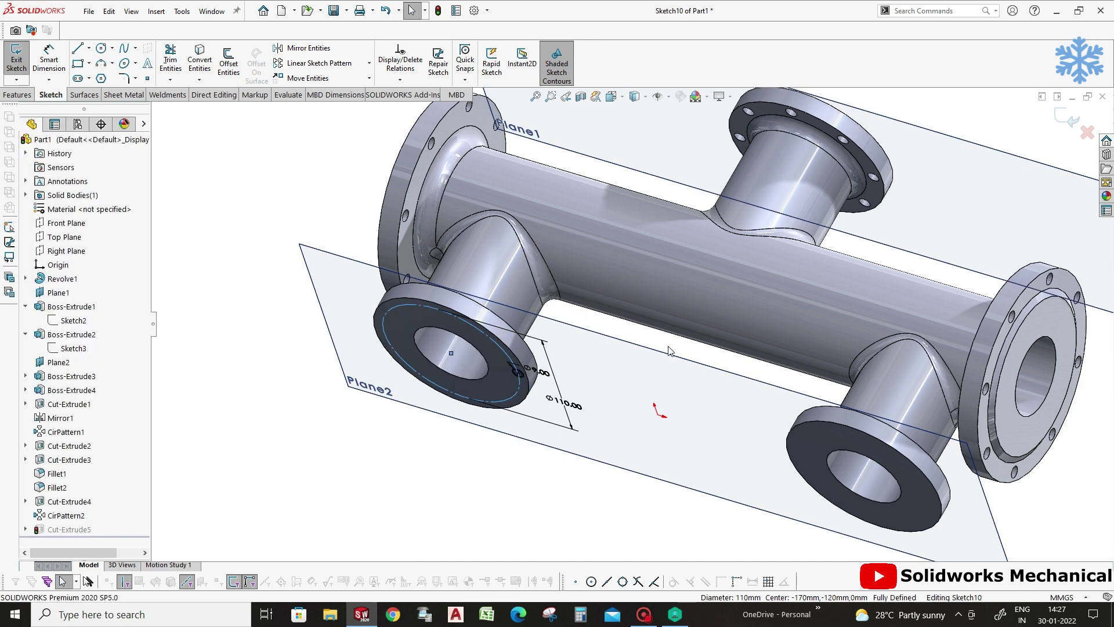
pyautogui.click(1068, 118)
pyautogui.scroll(-5, 551, 367)
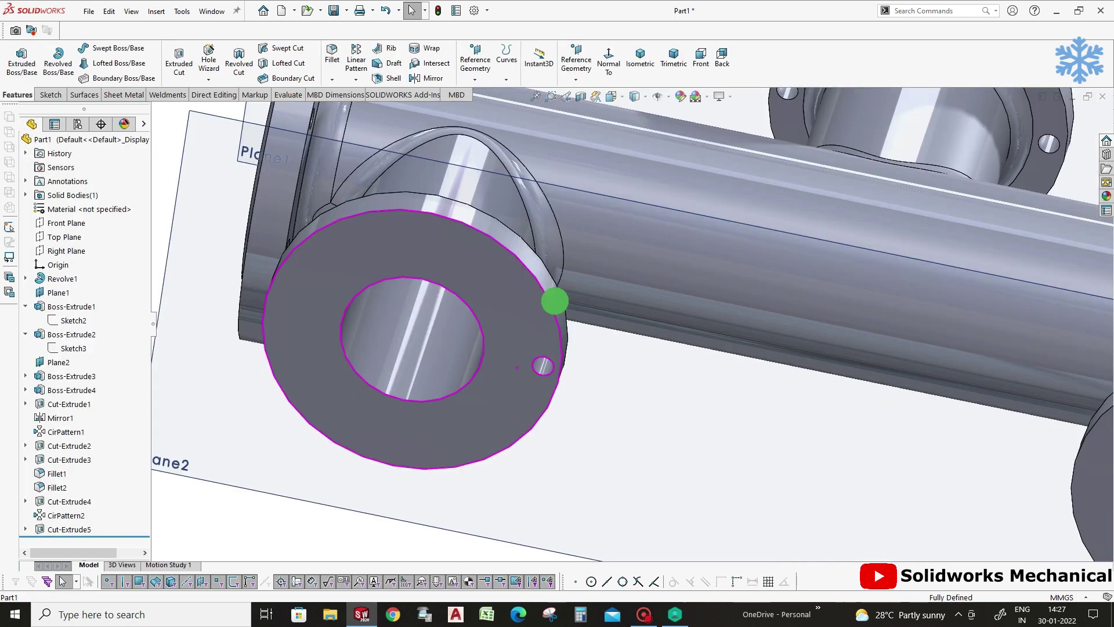
pyautogui.click(550, 366)
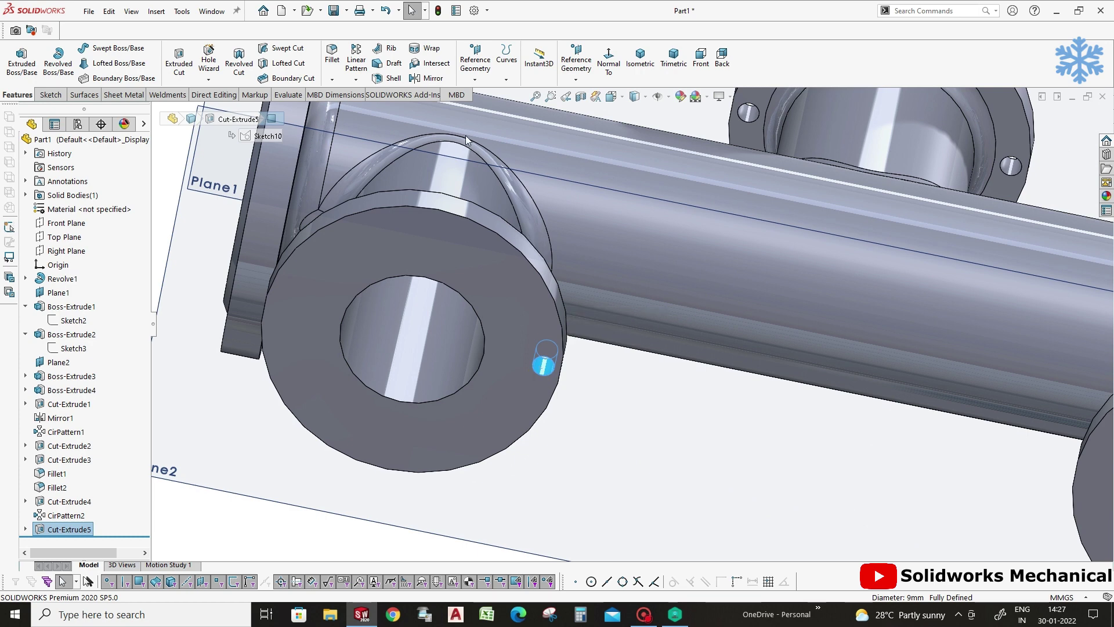
# Circular-pattern the lower-flange hole 8 times, equally spaced over 360°, around the bore.
pyautogui.click(357, 80)
pyautogui.click(400, 108)
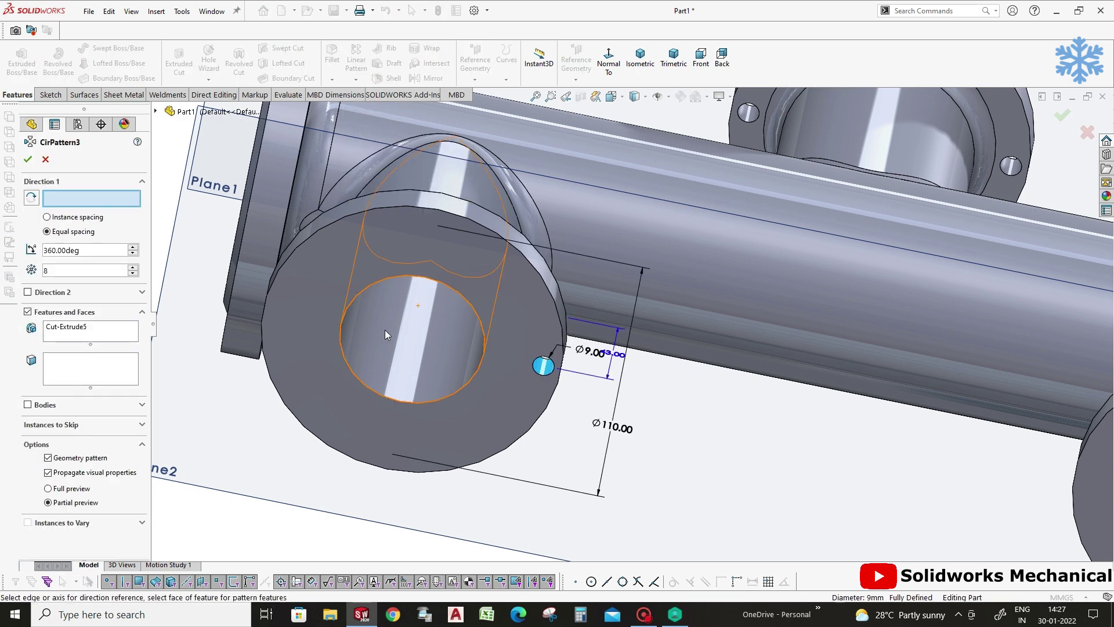
pyautogui.click(385, 331)
pyautogui.scroll(3, 462, 455)
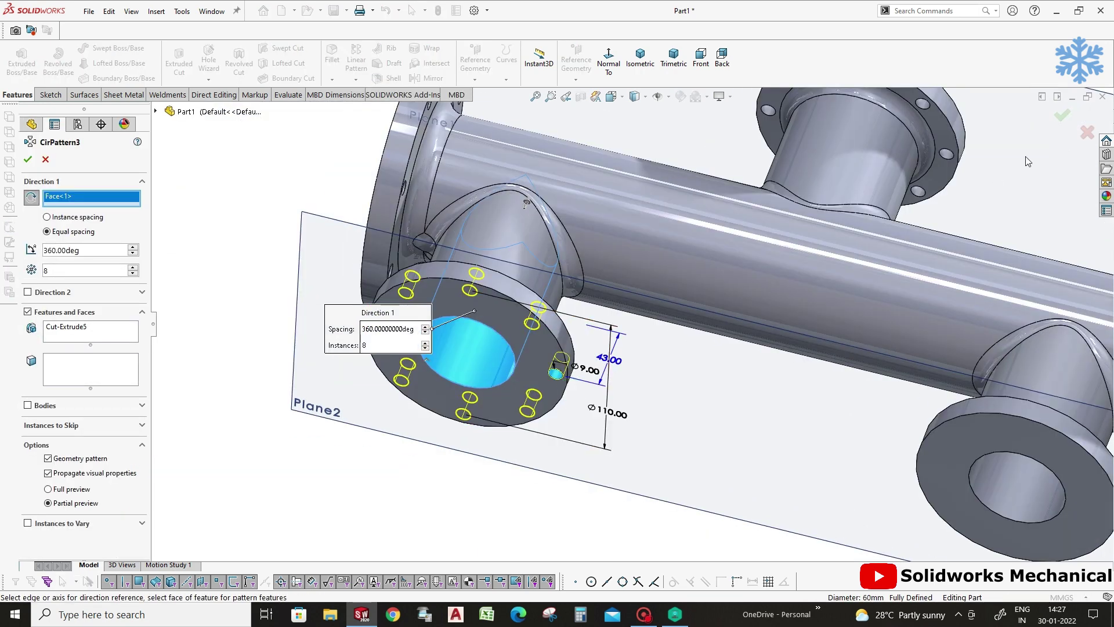
pyautogui.click(1063, 116)
pyautogui.scroll(5, 705, 348)
pyautogui.moveTo(704, 348)
pyautogui.mouseDown(button='middle')
pyautogui.moveTo(734, 474)
pyautogui.moveTo(726, 422)
pyautogui.moveTo(741, 381)
pyautogui.mouseUp(button='middle')
pyautogui.scroll(-2, 741, 399)
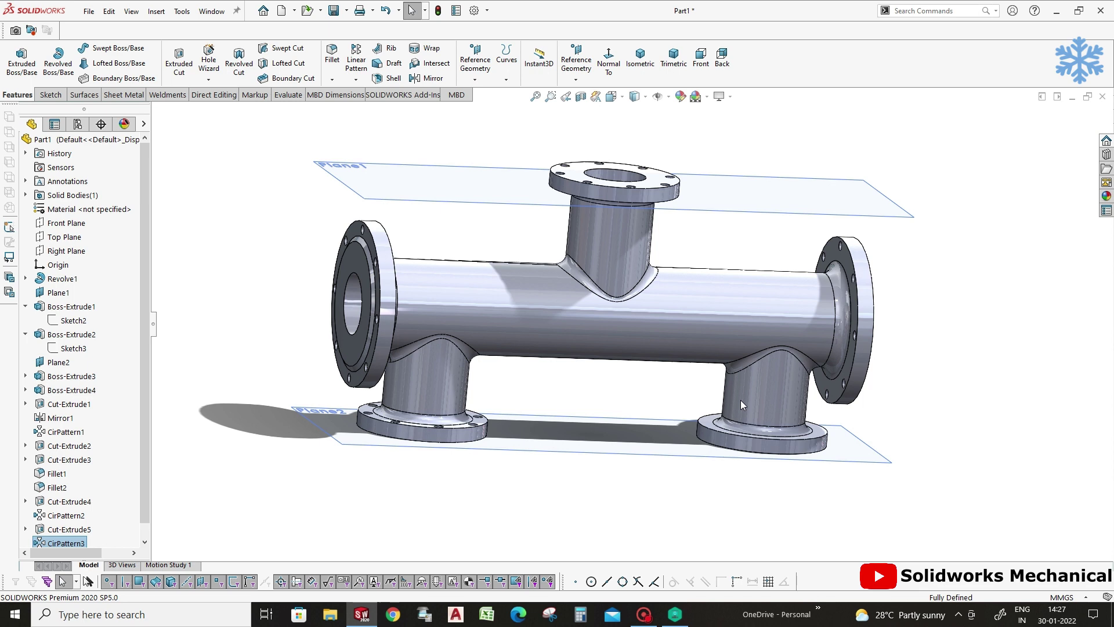
pyautogui.click(71, 529)
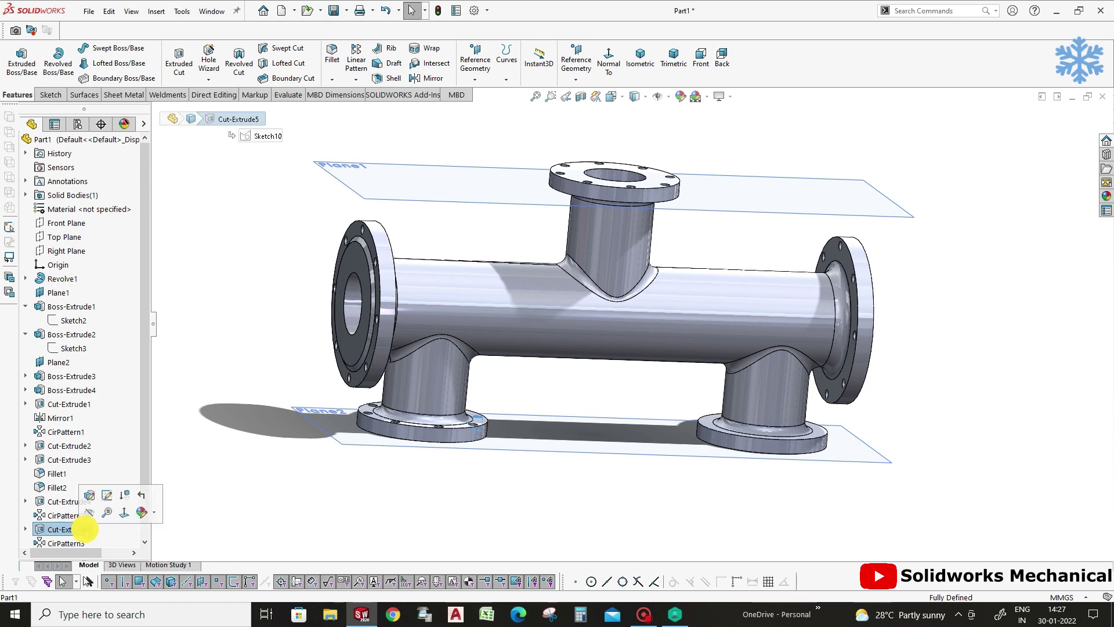
# Show the reference planes and mirror the single hole cut across the Right Plane.
pyautogui.click(668, 96)
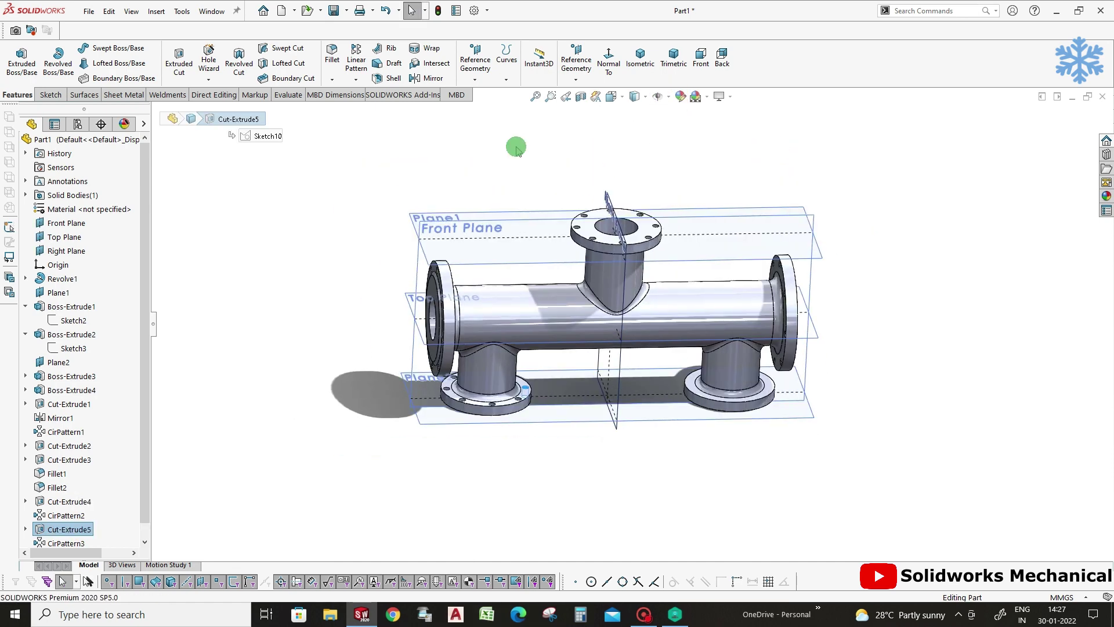
pyautogui.click(430, 77)
pyautogui.click(606, 195)
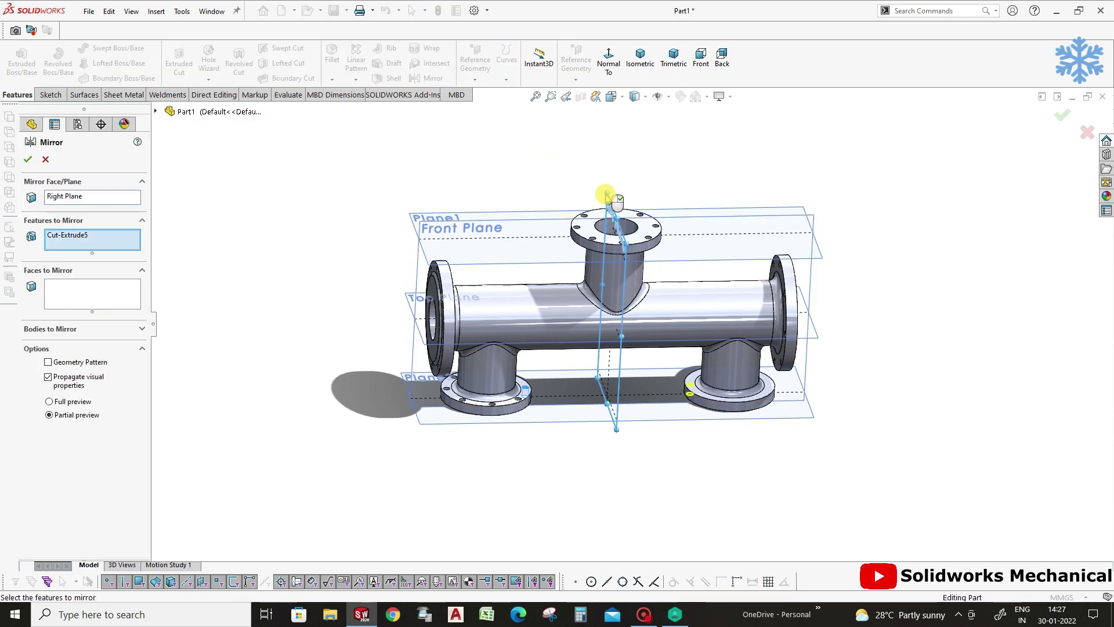
pyautogui.click(1063, 124)
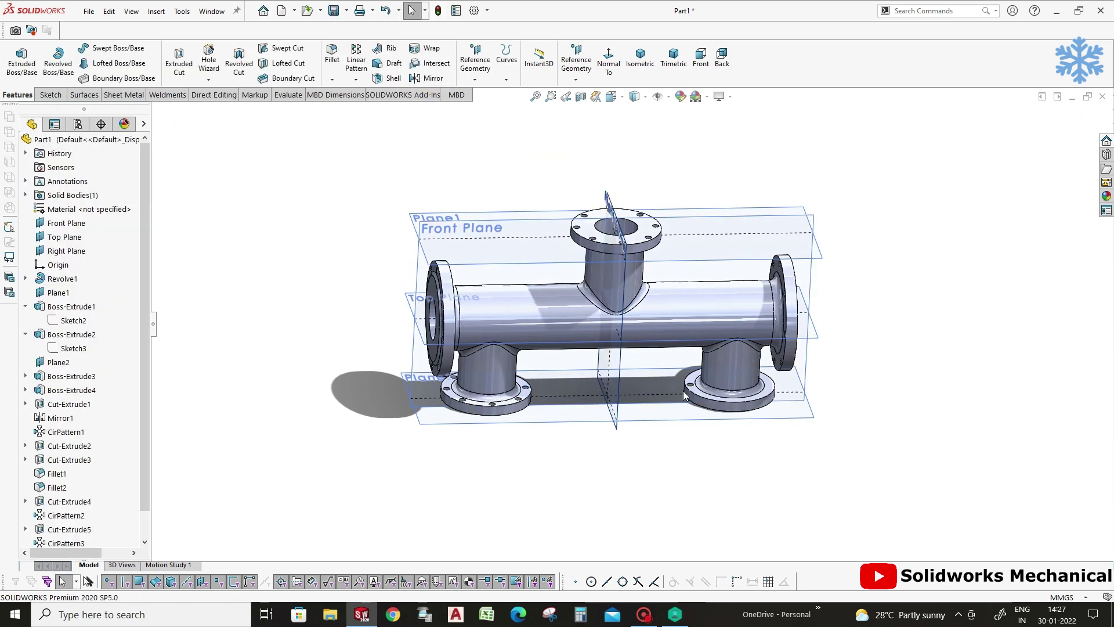
# Start a circular pattern of the mirrored hole, then cancel it.
pyautogui.scroll(-3, 689, 356)
pyautogui.scroll(-3, 689, 356)
pyautogui.click(685, 350)
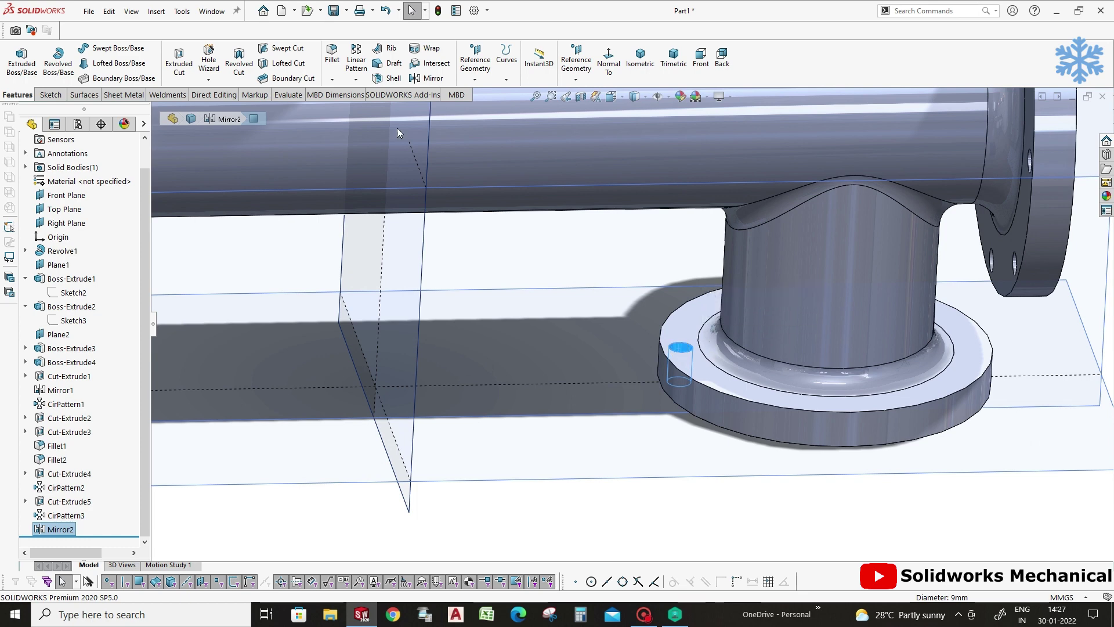
pyautogui.click(355, 79)
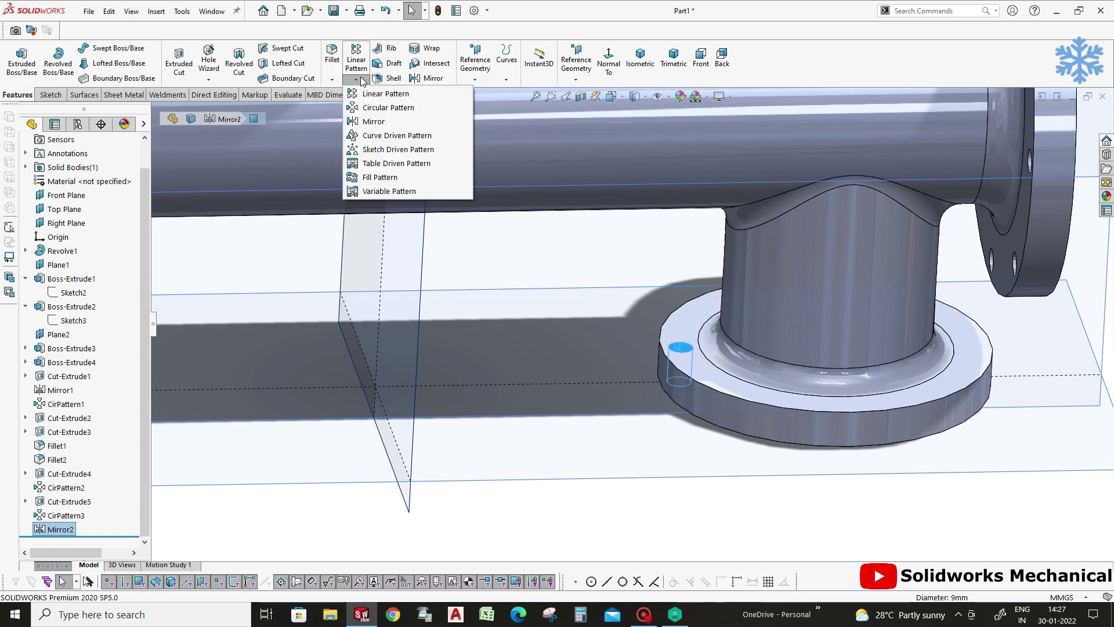
pyautogui.click(380, 106)
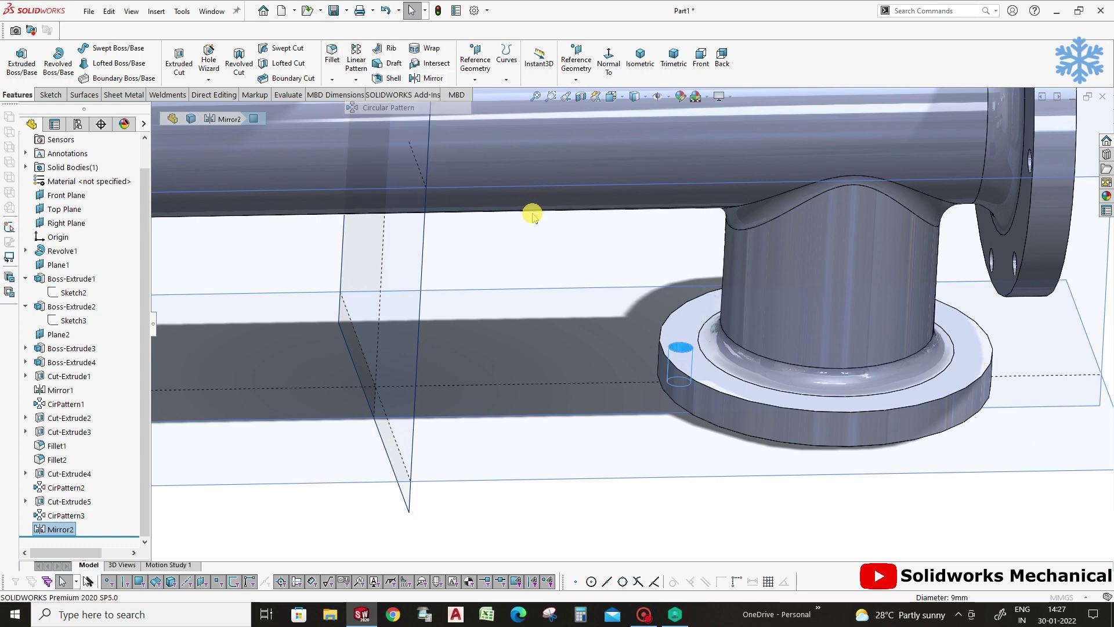
pyautogui.click(705, 405)
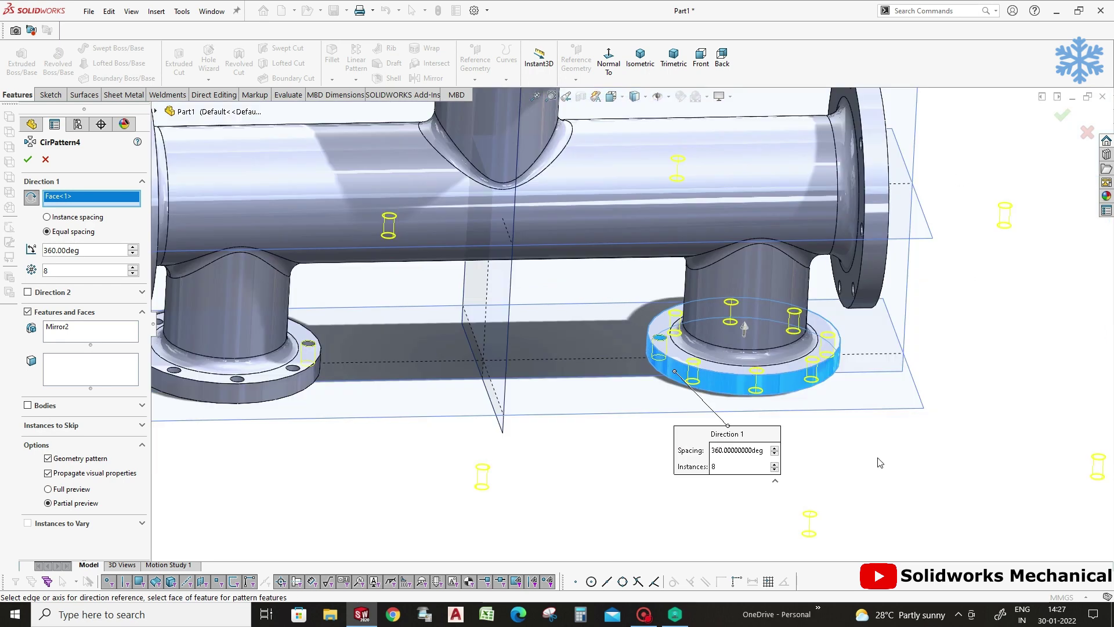
pyautogui.scroll(5, 859, 458)
pyautogui.scroll(2, 830, 441)
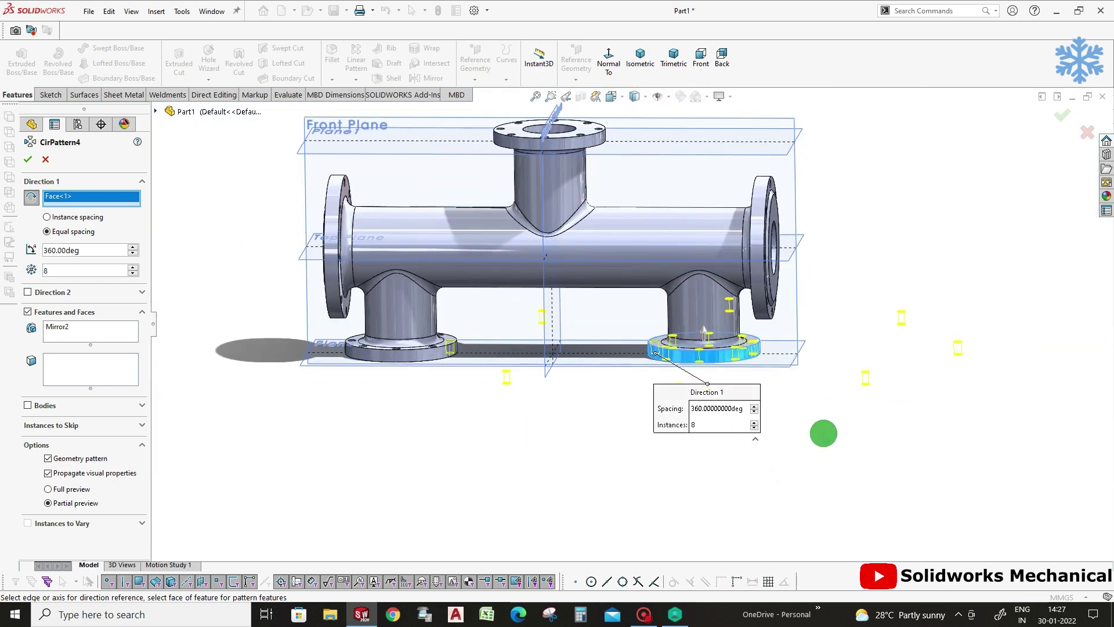
pyautogui.click(45, 159)
# Mirror the eight-hole CirPattern3 across the Right Plane onto the right lower flange.
pyautogui.moveTo(508, 430); pyautogui.dragTo(418, 435, button='middle')
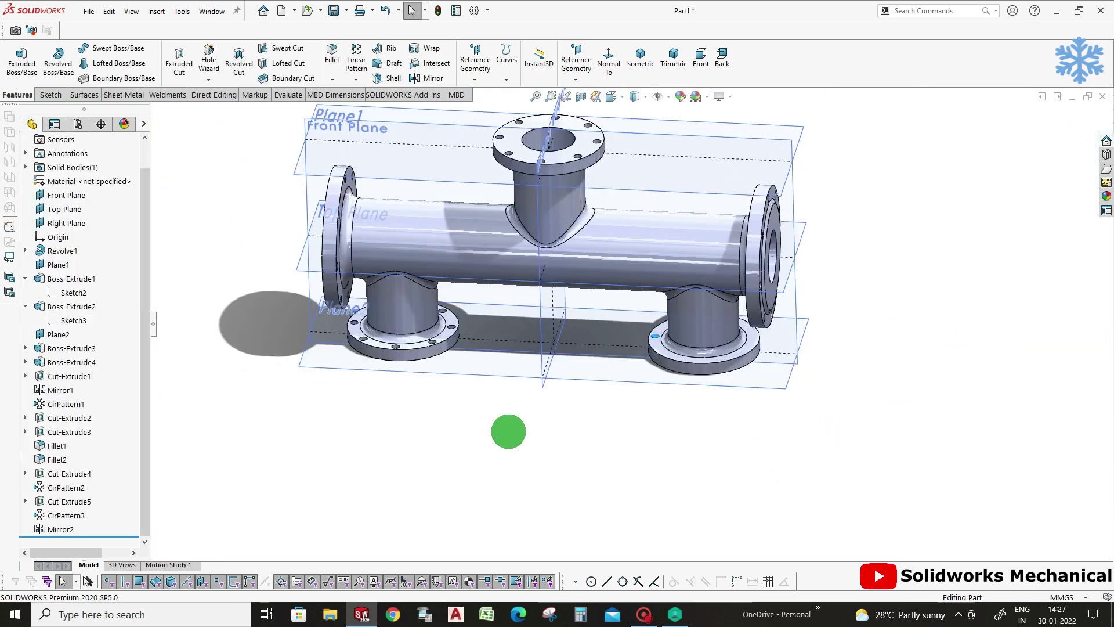
pyautogui.click(77, 515)
pyautogui.click(452, 76)
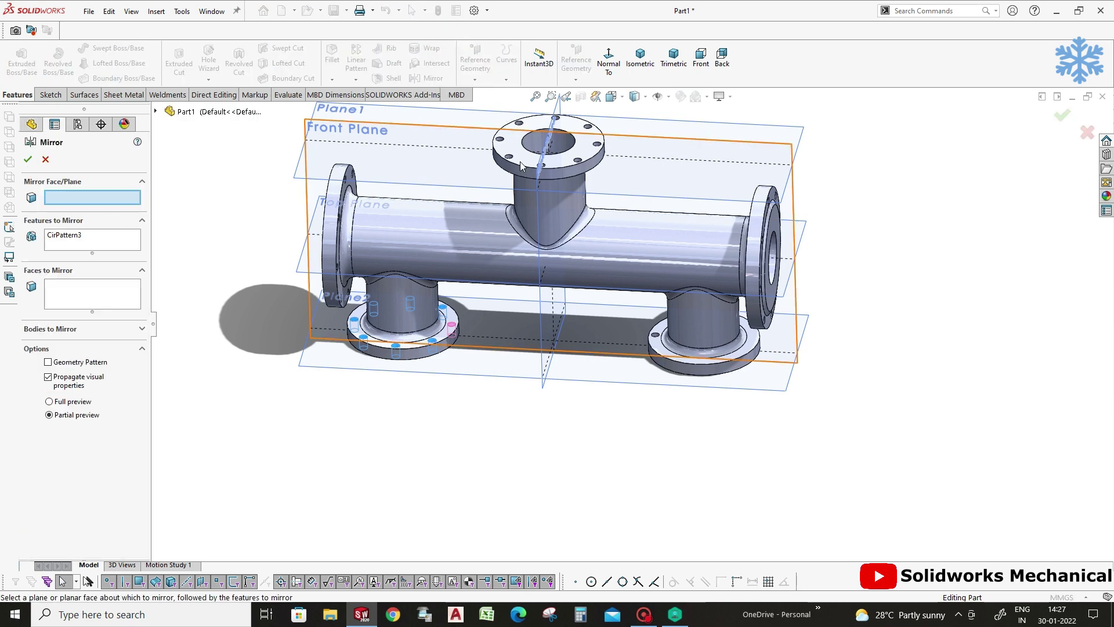
pyautogui.moveTo(542, 169); pyautogui.dragTo(580, 174, button='middle')
pyautogui.click(584, 169)
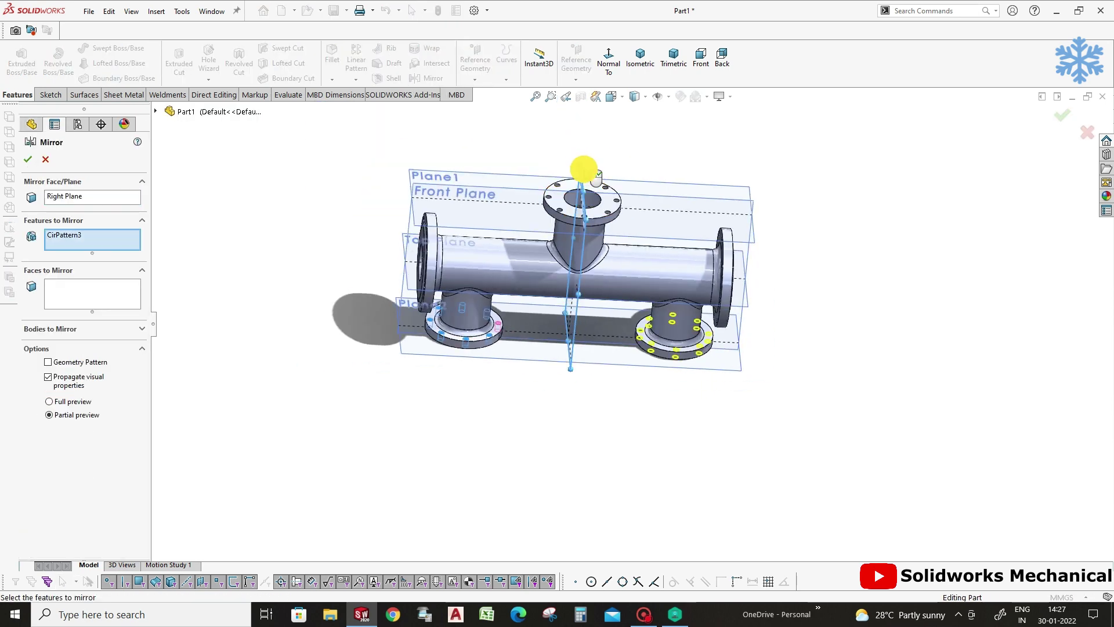
pyautogui.click(1074, 114)
pyautogui.moveTo(791, 333)
pyautogui.mouseDown(button='middle')
pyautogui.moveTo(731, 406)
pyautogui.moveTo(781, 430)
pyautogui.moveTo(522, 273)
pyautogui.mouseUp(button='middle')
pyautogui.scroll(-3, 522, 273)
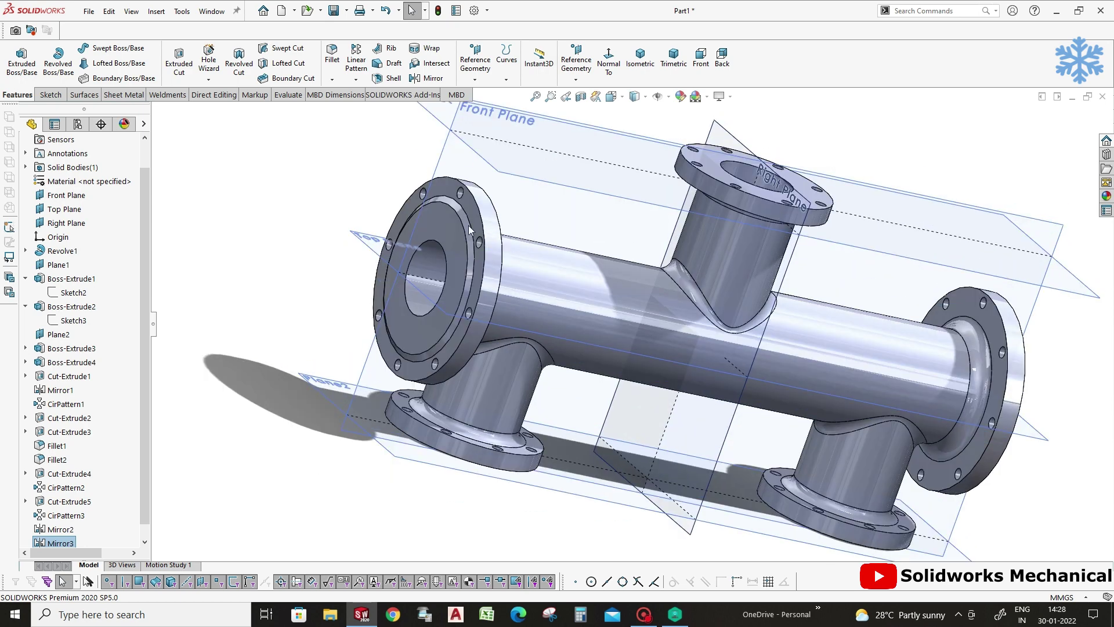
pyautogui.click(668, 97)
# Hide the reference planes and select the outer edges of the top, right and left flanges.
pyautogui.click(675, 114)
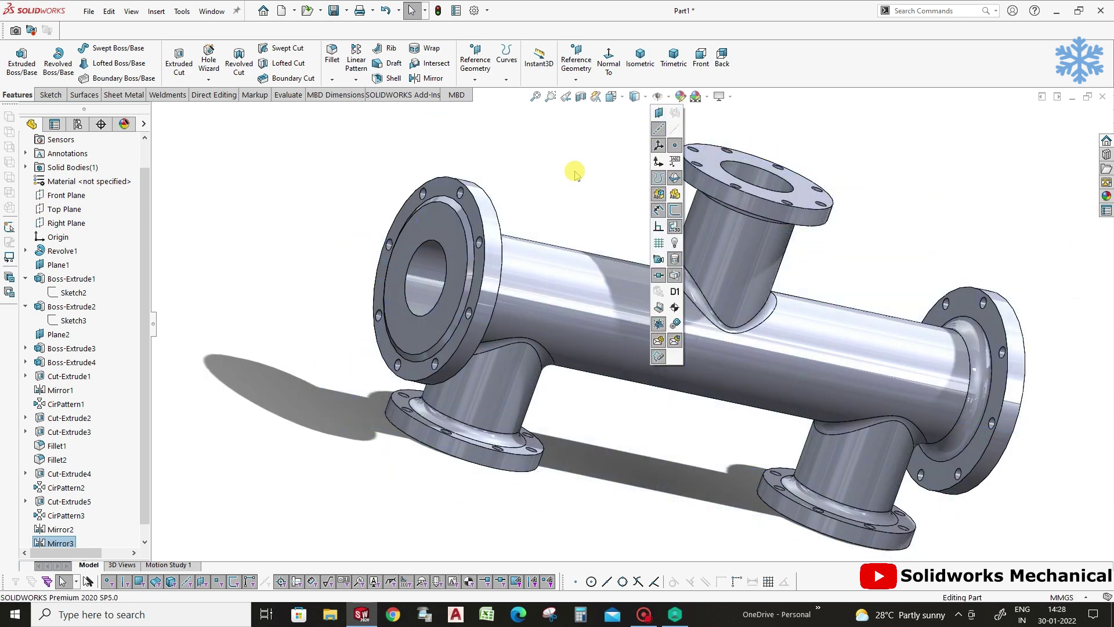
pyautogui.click(485, 219)
pyautogui.moveTo(485, 219)
pyautogui.mouseDown(button='middle')
pyautogui.moveTo(462, 231)
pyautogui.moveTo(426, 188)
pyautogui.mouseUp(button='middle')
pyautogui.press('f')
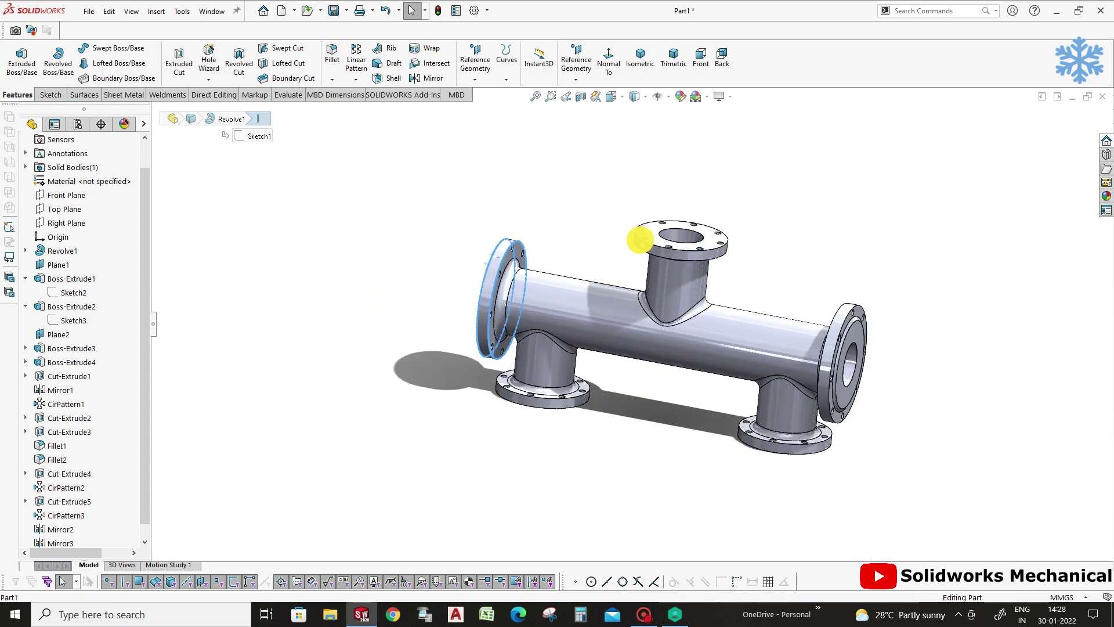
pyautogui.keyDown('ctrl'); pyautogui.click(653, 252); pyautogui.keyUp('ctrl')
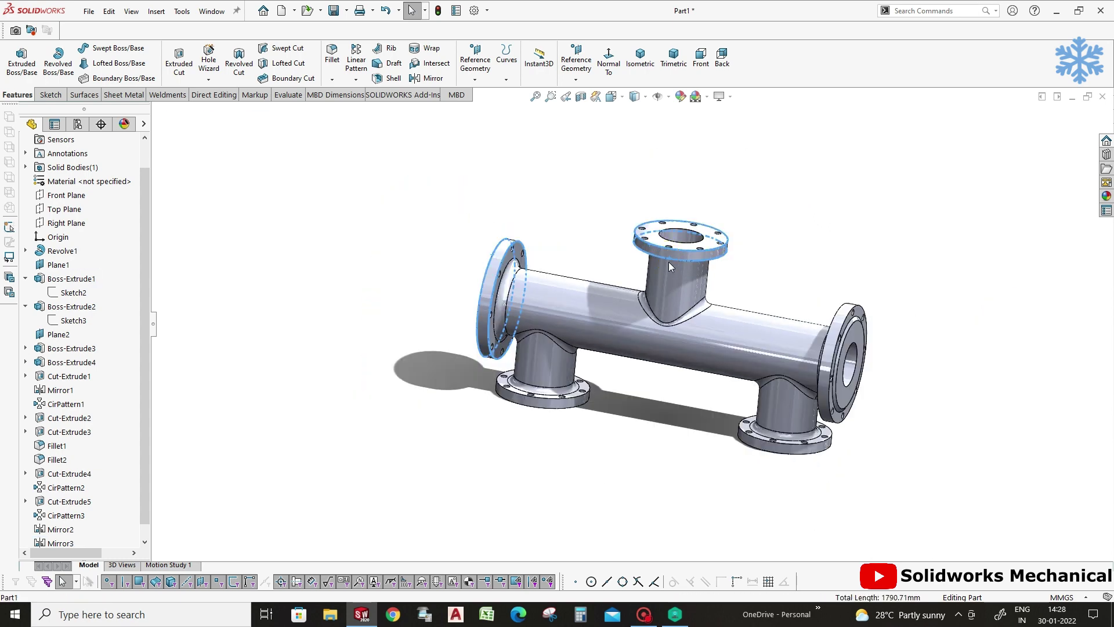
pyautogui.click(838, 311)
pyautogui.scroll(-3, 791, 333)
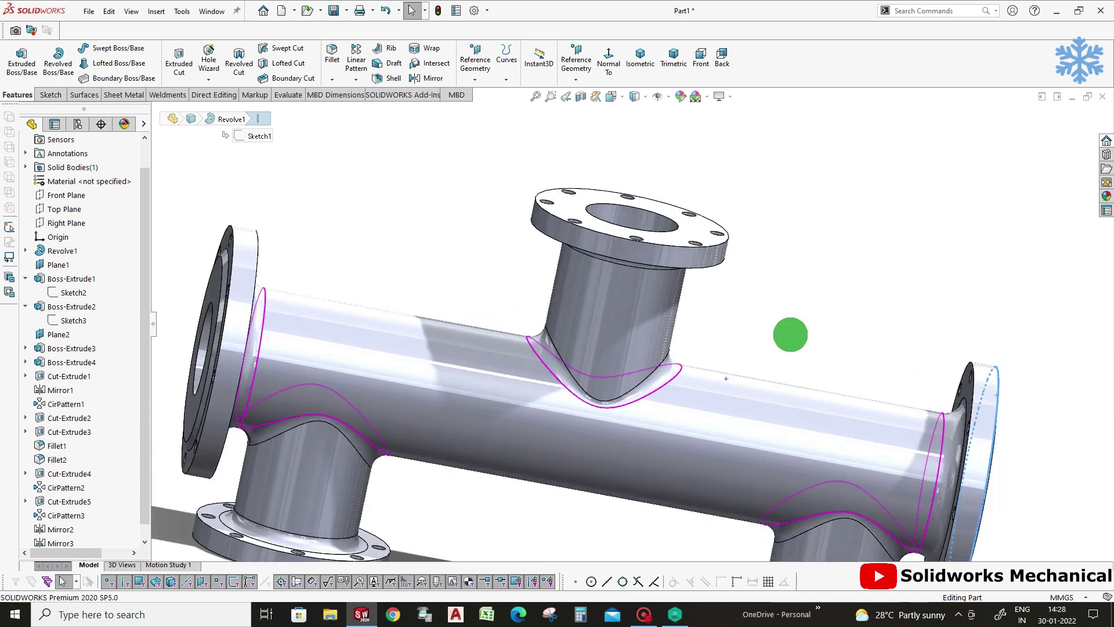
pyautogui.keyDown('ctrl'); pyautogui.click(921, 383); pyautogui.keyUp('ctrl')
pyautogui.keyDown('ctrl'); pyautogui.click(665, 254); pyautogui.keyUp('ctrl')
pyautogui.keyDown('ctrl'); pyautogui.click(311, 255); pyautogui.keyUp('ctrl')
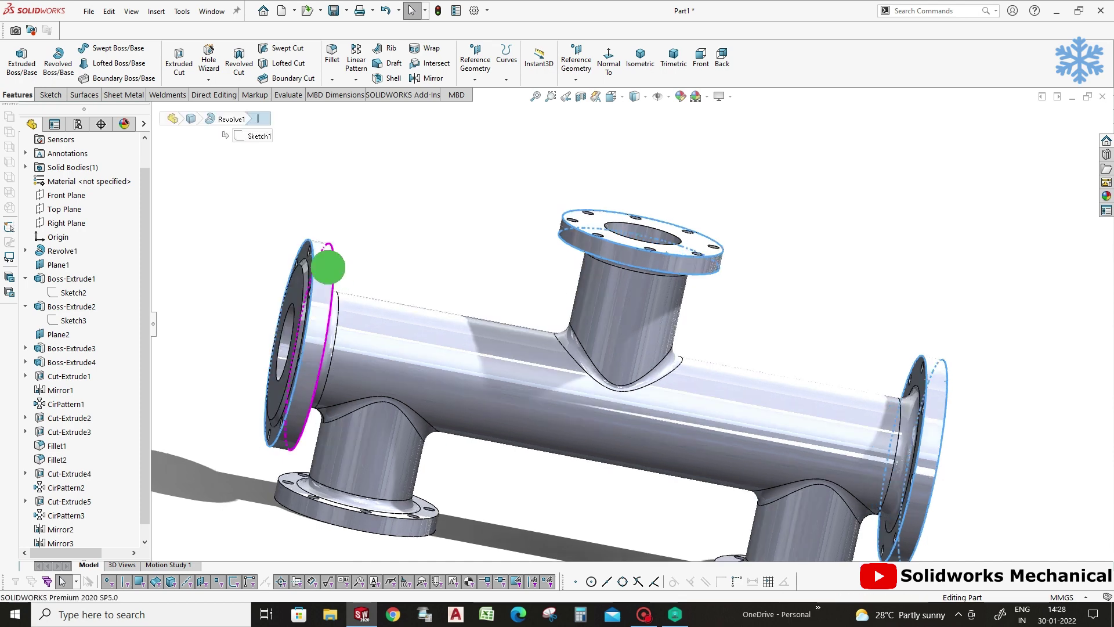
# Add the left flange's other edge and both bottom flanges' outer circular edges to the selection.
pyautogui.scroll(2, 345, 253)
pyautogui.scroll(-3, 495, 298)
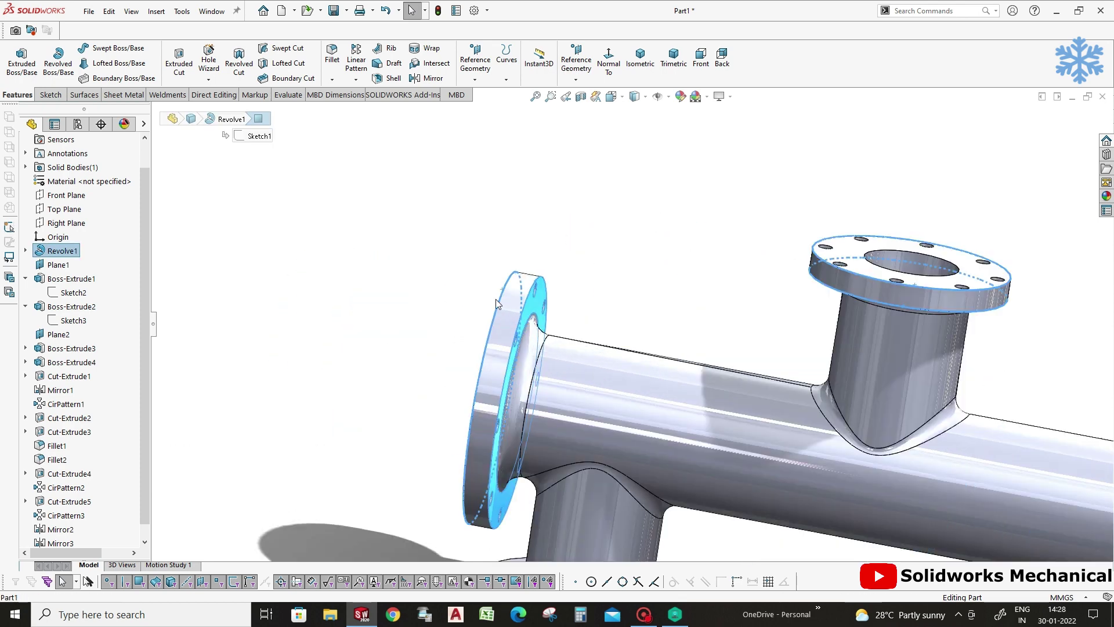
pyautogui.keyDown('ctrl'); pyautogui.click(537, 310); pyautogui.keyUp('ctrl')
pyautogui.scroll(3, 599, 457)
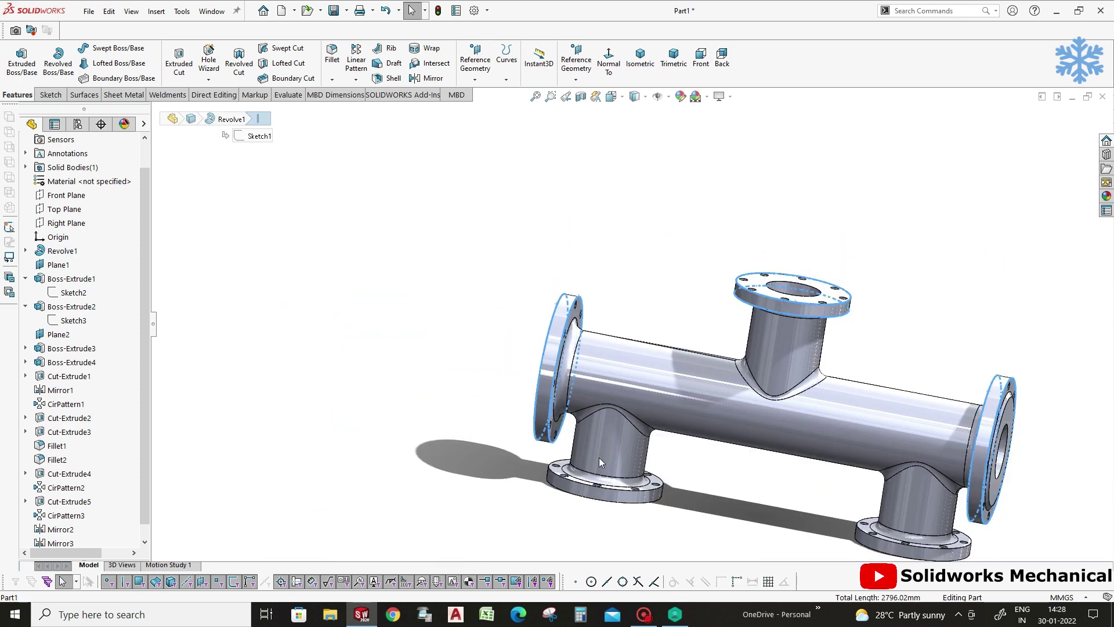
pyautogui.keyDown('ctrl'); pyautogui.click(599, 489); pyautogui.keyUp('ctrl')
pyautogui.scroll(-2, 600, 487)
pyautogui.scroll(-2, 602, 459)
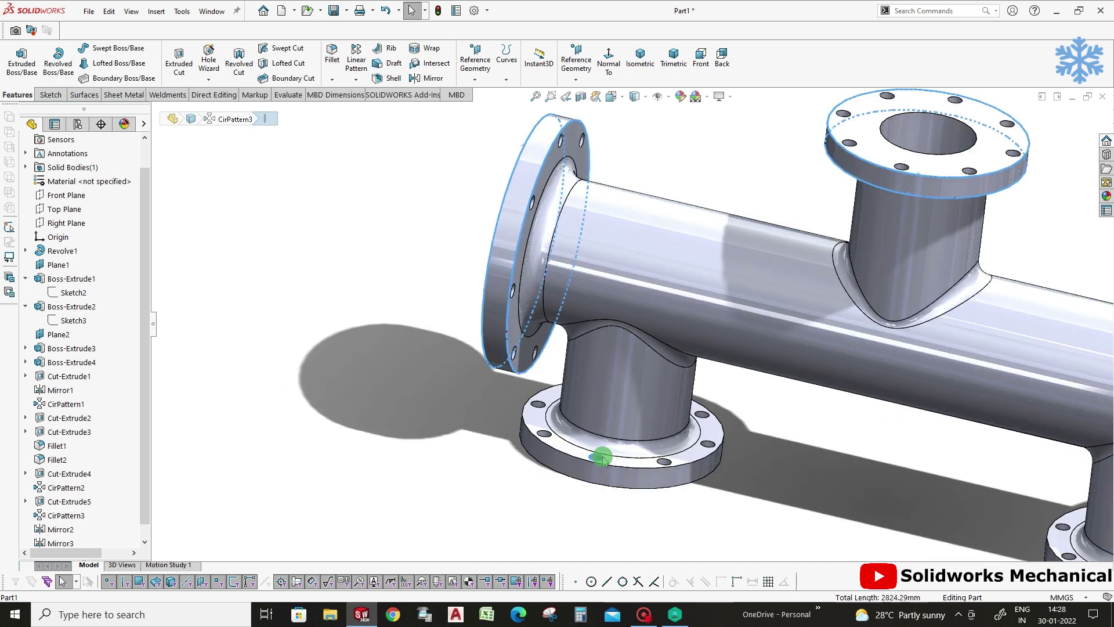
pyautogui.keyDown('ctrl'); pyautogui.click(602, 461); pyautogui.keyUp('ctrl')
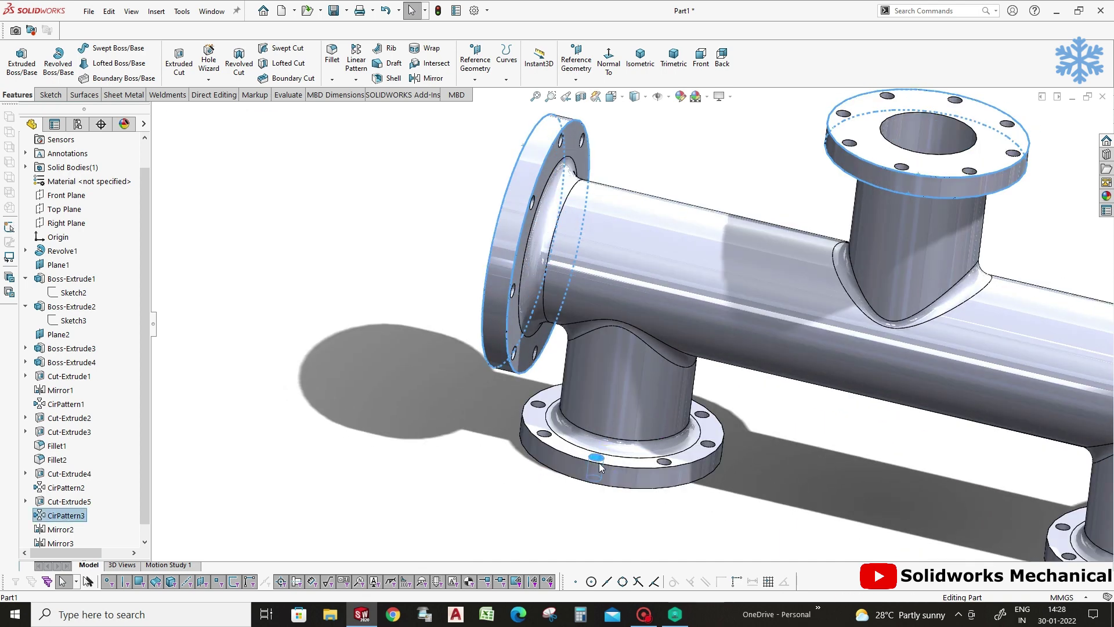
pyautogui.scroll(-4, 599, 461)
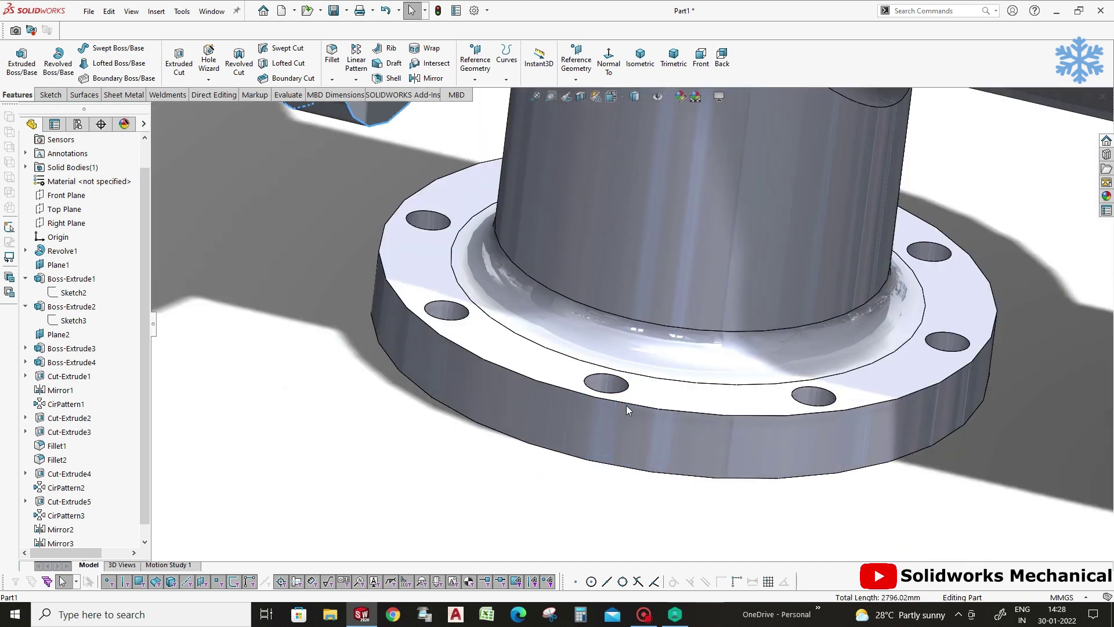
pyautogui.click(620, 468)
pyautogui.scroll(5, 673, 470)
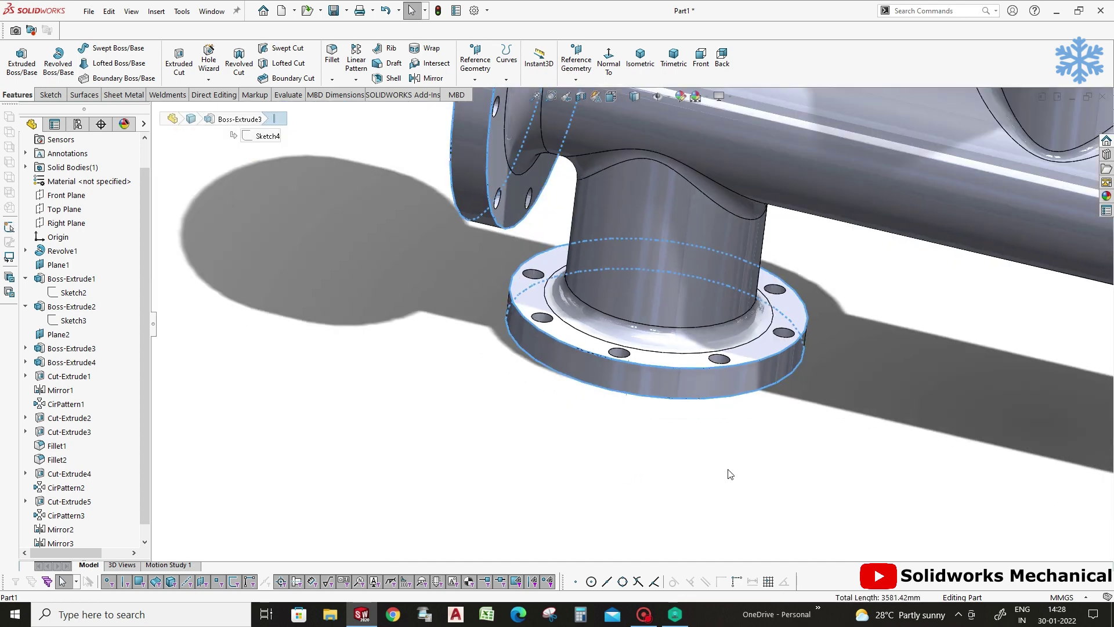
pyautogui.scroll(3, 811, 462)
pyautogui.scroll(-3, 858, 376)
pyautogui.scroll(-2, 667, 307)
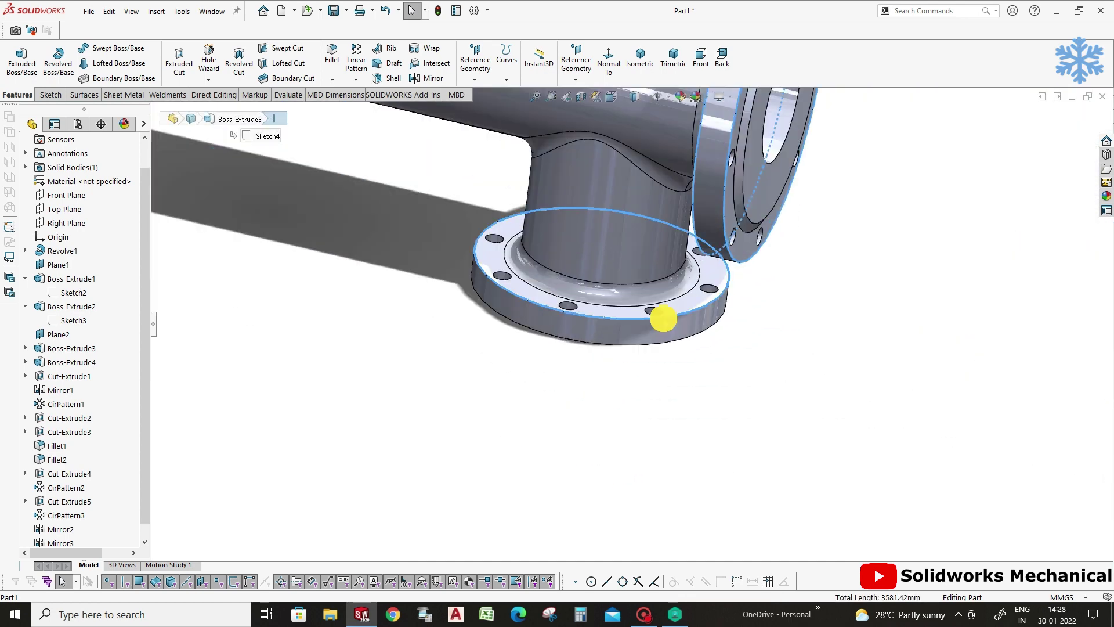
pyautogui.keyDown('ctrl'); pyautogui.click(660, 338); pyautogui.keyUp('ctrl')
pyautogui.click(332, 79)
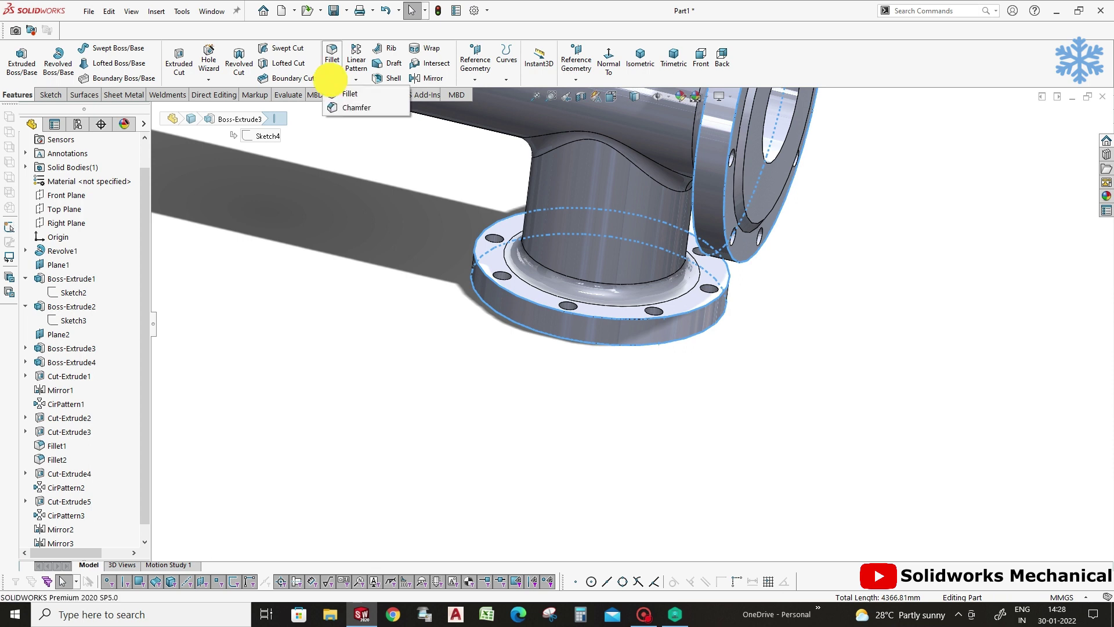
# Apply a 2 mm × 45° chamfer to all selected flange rim edges and inspect the result.
pyautogui.click(347, 106)
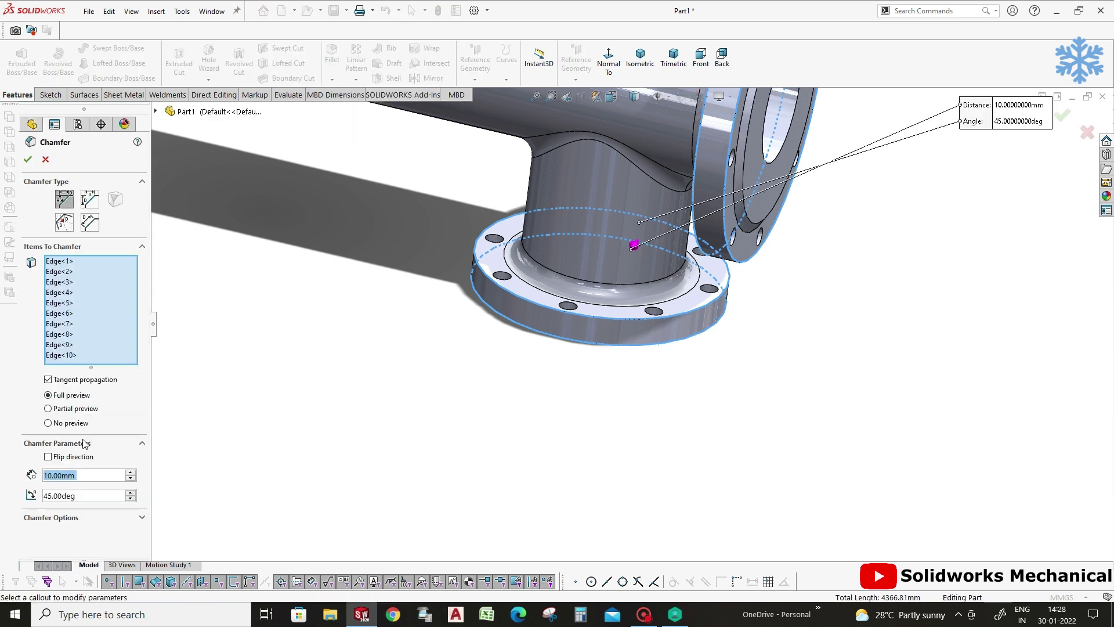
pyautogui.write('2')
pyautogui.press('Return')
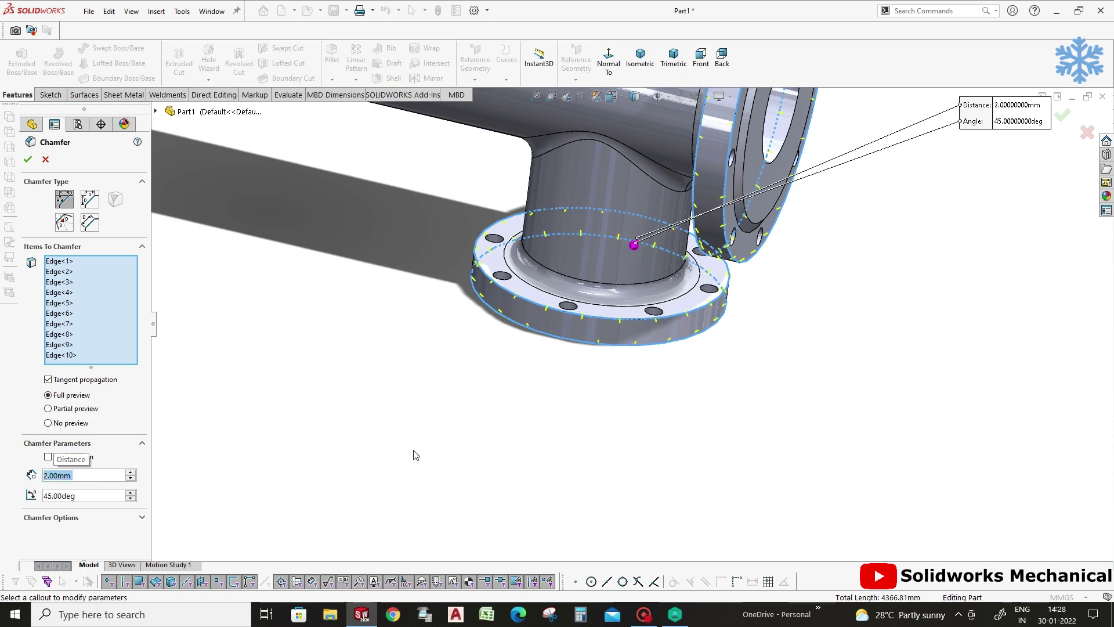
pyautogui.moveTo(540, 371); pyautogui.dragTo(614, 355, button='middle')
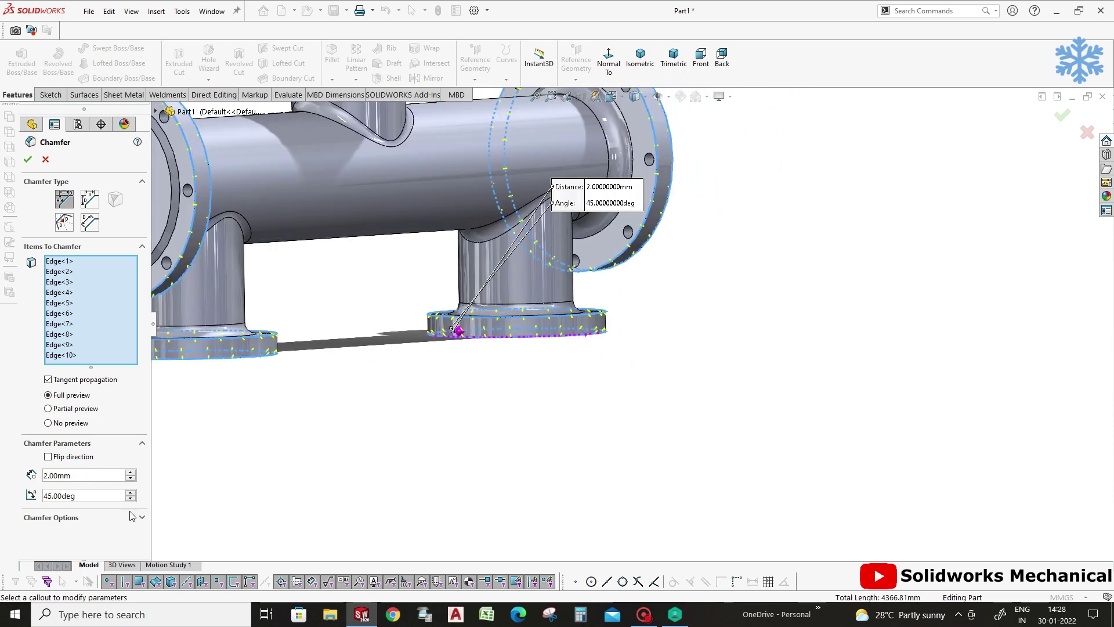
pyautogui.scroll(2, 378, 428)
pyautogui.moveTo(379, 428); pyautogui.dragTo(707, 345, button='middle')
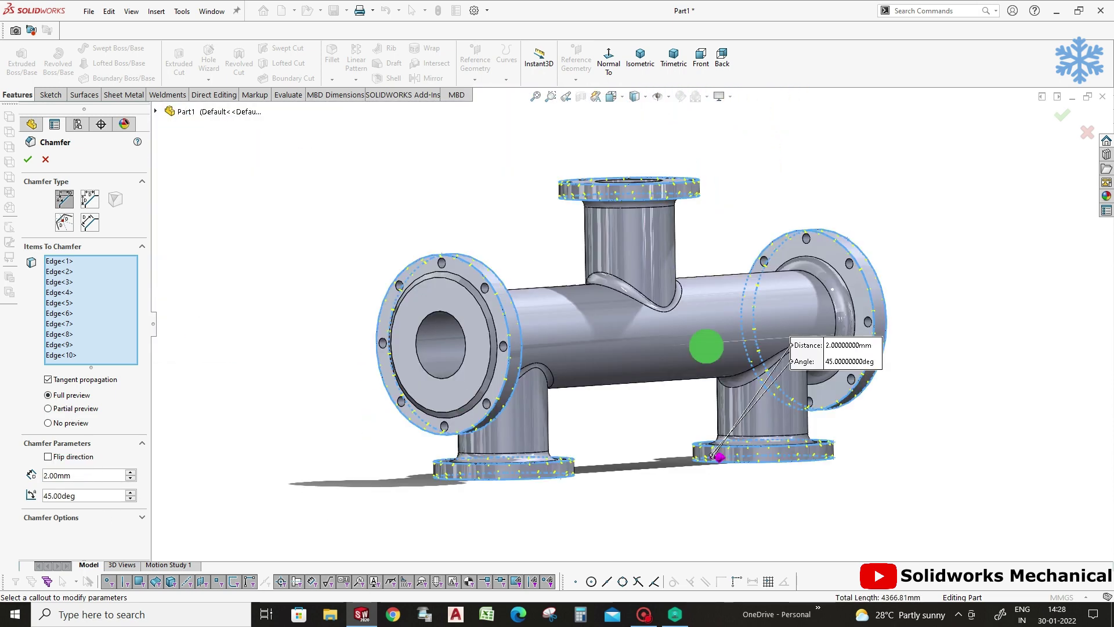
pyautogui.scroll(-3, 706, 345)
pyautogui.click(1062, 115)
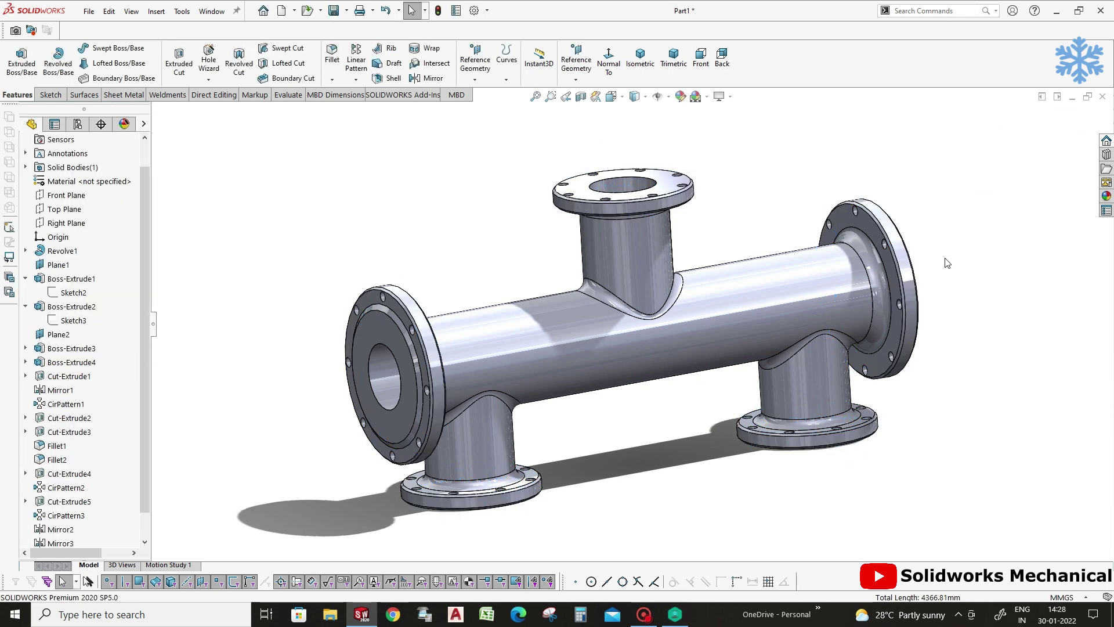
pyautogui.moveTo(931, 255)
pyautogui.mouseDown(button='middle')
pyautogui.moveTo(776, 350)
pyautogui.moveTo(599, 426)
pyautogui.moveTo(696, 411)
pyautogui.mouseUp(button='middle')
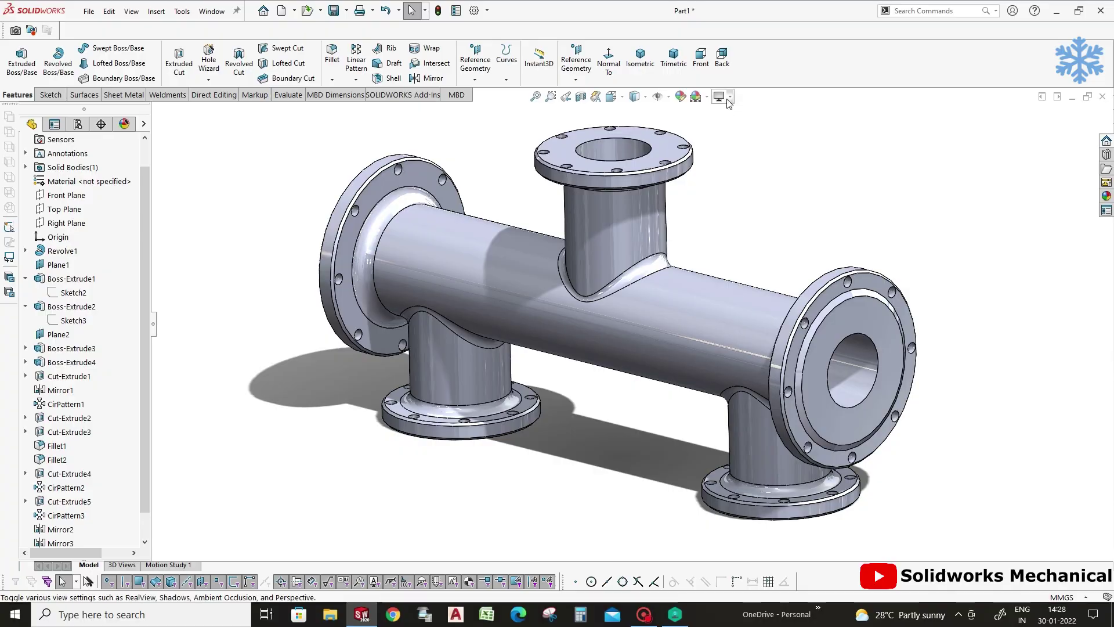